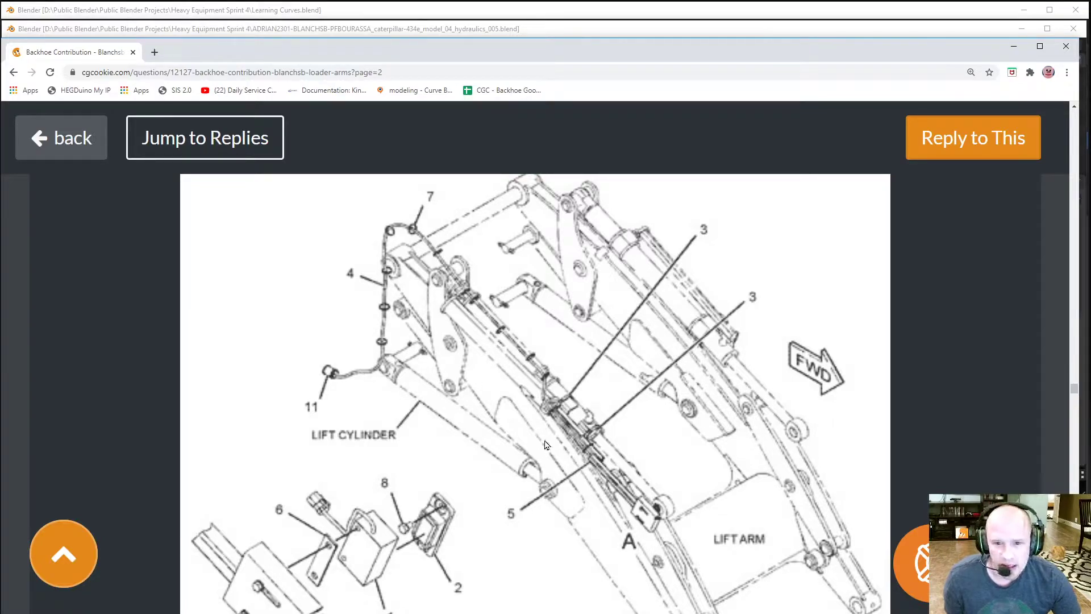
Leave the browser reference drawing for the backhoe model in Blender and examine the zip ties along the loader arm hoses.
{"action": "scroll", "coordinate": [545, 445], "scroll_direction": "up", "scroll_amount": 1}
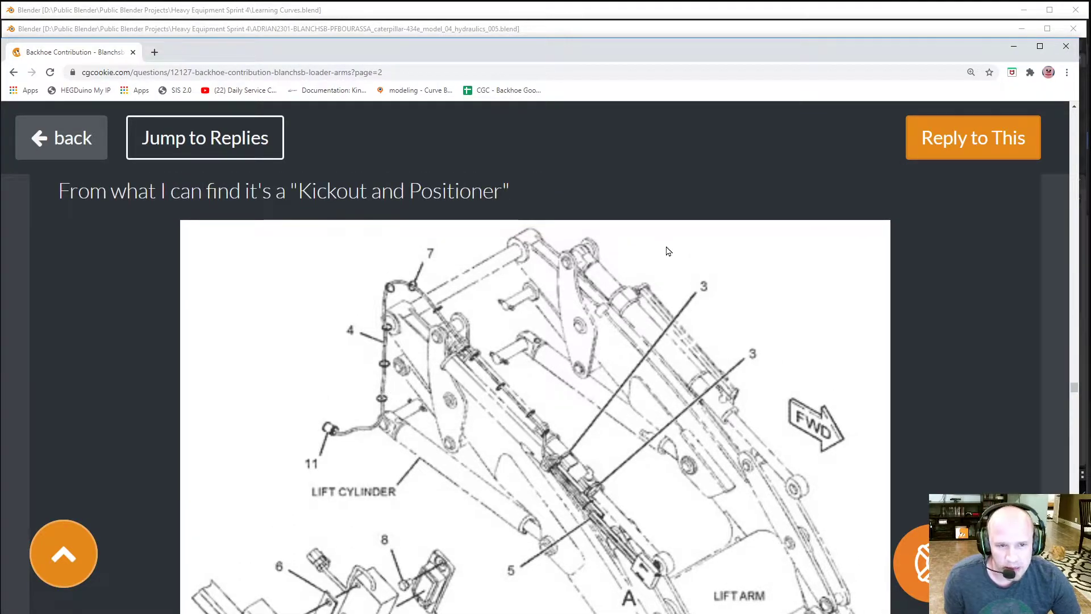
{"action": "left_click", "coordinate": [1014, 46]}
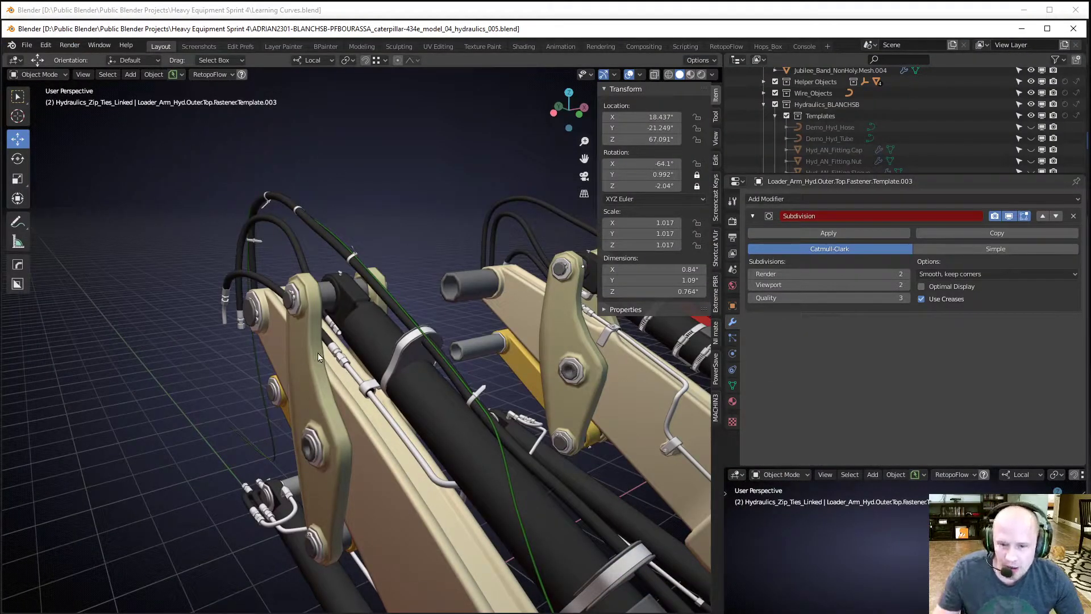
{"action": "scroll", "coordinate": [345, 360], "scroll_direction": "down", "scroll_amount": 2}
{"action": "middle_click_drag", "start_coordinate": [349, 367], "coordinate": [301, 341]}
{"action": "scroll", "coordinate": [301, 341], "scroll_direction": "up", "scroll_amount": 2}
{"action": "middle_click_drag", "start_coordinate": [250, 211], "coordinate": [341, 437], "text": "shift"}
{"action": "scroll", "coordinate": [343, 483], "scroll_direction": "up", "scroll_amount": 1}
{"action": "middle_click_drag", "start_coordinate": [344, 516], "coordinate": [171, 384]}
{"action": "scroll", "coordinate": [267, 332], "scroll_direction": "up", "scroll_amount": 2}
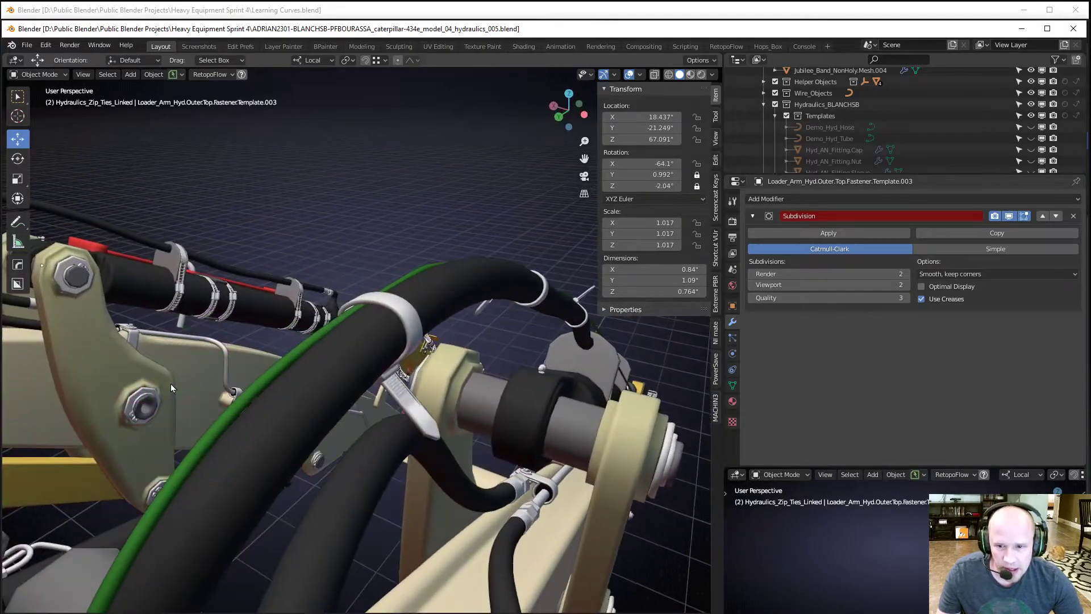
{"action": "mouse_move", "coordinate": [394, 340]}
{"action": "middle_mouse_down"}
{"action": "mouse_move", "coordinate": [339, 349]}
{"action": "mouse_move", "coordinate": [370, 380]}
{"action": "mouse_move", "coordinate": [293, 453]}
{"action": "mouse_move", "coordinate": [336, 305]}
{"action": "mouse_move", "coordinate": [288, 408]}
{"action": "mouse_move", "coordinate": [518, 401]}
{"action": "mouse_move", "coordinate": [380, 356]}
{"action": "mouse_move", "coordinate": [339, 237]}
{"action": "mouse_move", "coordinate": [257, 386]}
{"action": "mouse_move", "coordinate": [498, 216]}
{"action": "mouse_move", "coordinate": [425, 447]}
{"action": "mouse_move", "coordinate": [391, 355]}
{"action": "mouse_move", "coordinate": [568, 444]}
{"action": "mouse_move", "coordinate": [573, 458]}
{"action": "mouse_move", "coordinate": [333, 383]}
{"action": "mouse_move", "coordinate": [489, 509]}
{"action": "mouse_move", "coordinate": [379, 444]}
{"action": "mouse_move", "coordinate": [388, 419]}
{"action": "mouse_move", "coordinate": [363, 392]}
{"action": "mouse_move", "coordinate": [381, 353]}
{"action": "mouse_move", "coordinate": [405, 343]}
{"action": "middle_mouse_up"}
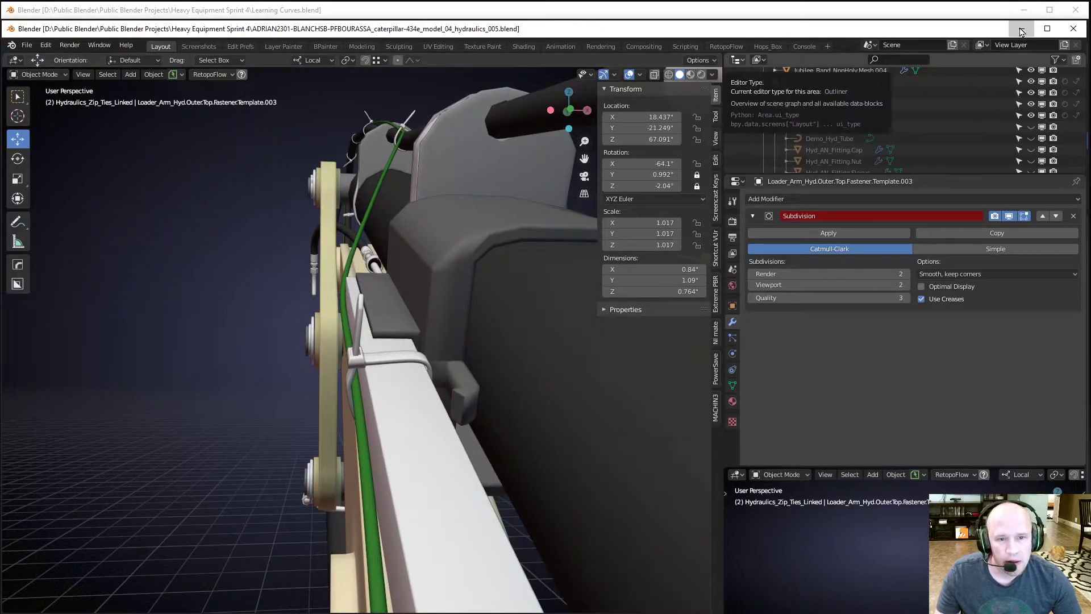
Switch to the Learning Curves file and inspect the straight zip tie's guide curve, ending with Zip_Tie_Body.Straight selected.
{"action": "left_click", "coordinate": [1022, 29]}
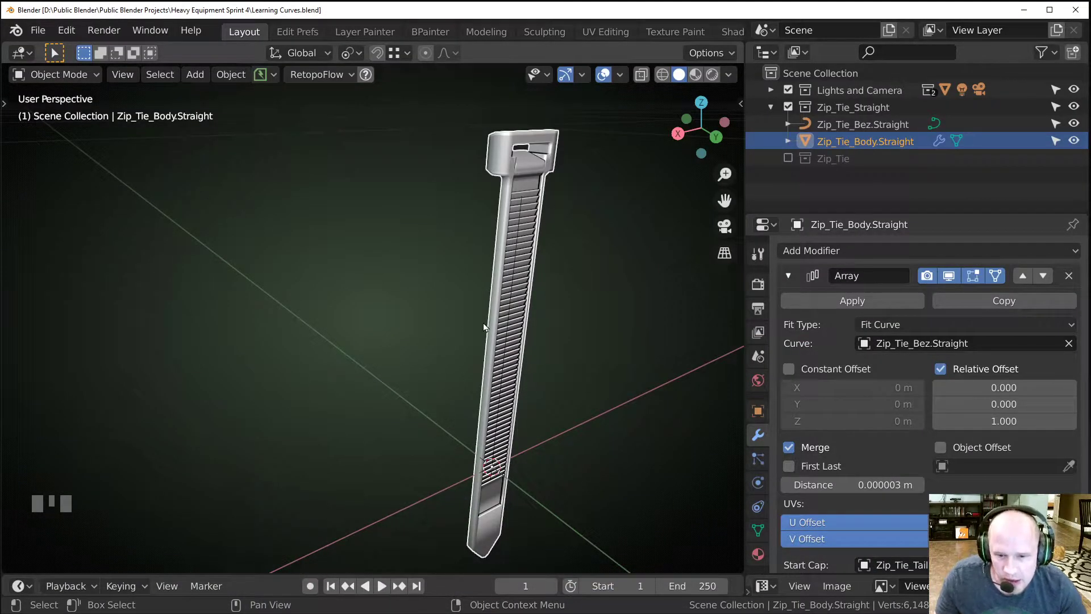
{"action": "middle_click_drag", "start_coordinate": [553, 334], "coordinate": [414, 391]}
{"action": "scroll", "coordinate": [440, 362], "scroll_direction": "up", "scroll_amount": 2}
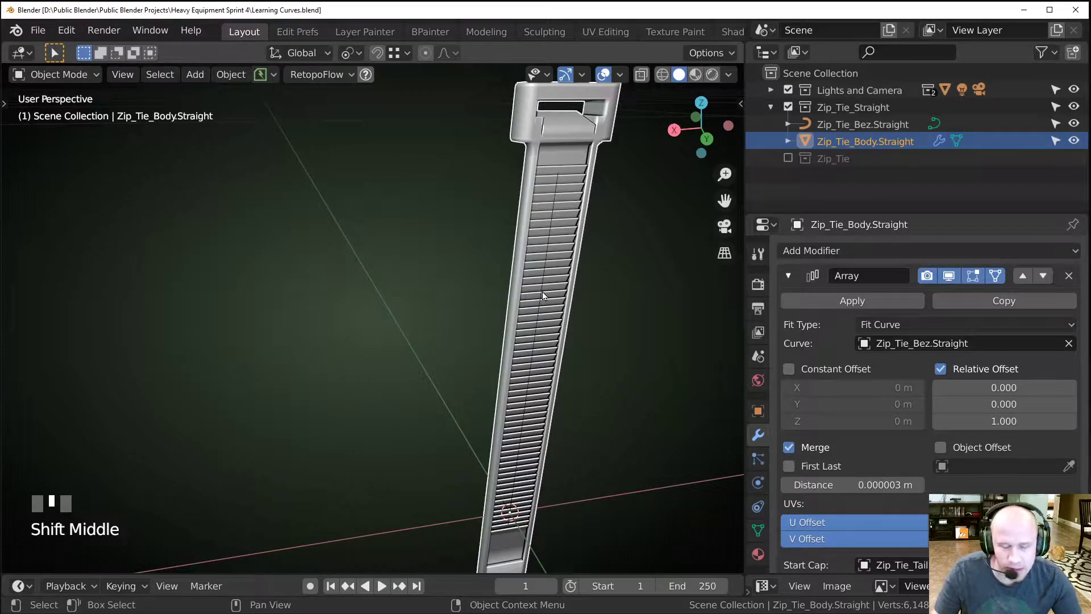
{"action": "left_click", "coordinate": [558, 184]}
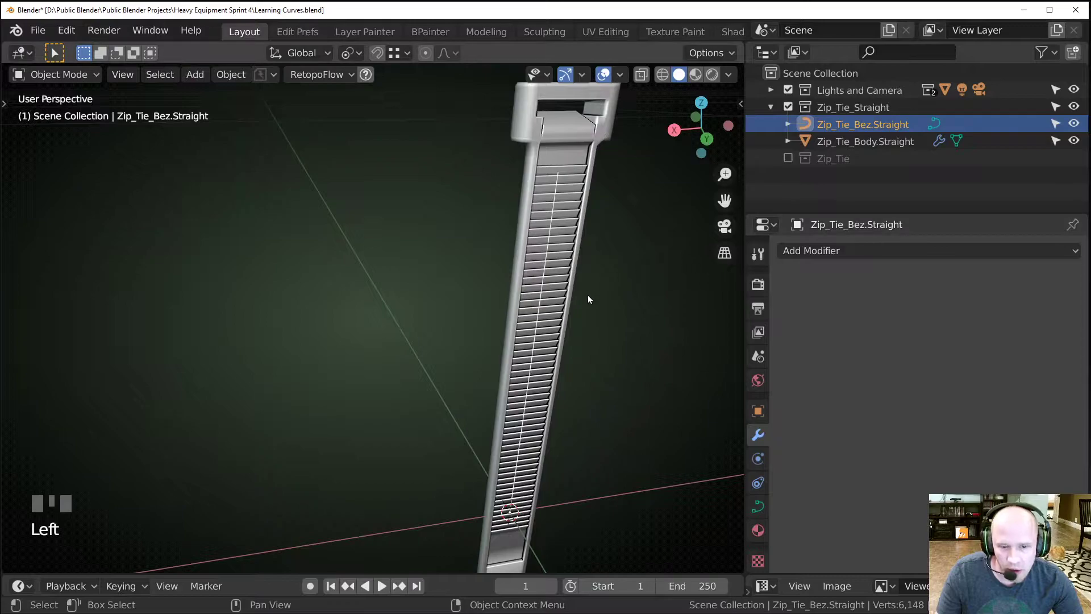
{"action": "left_click", "coordinate": [521, 271]}
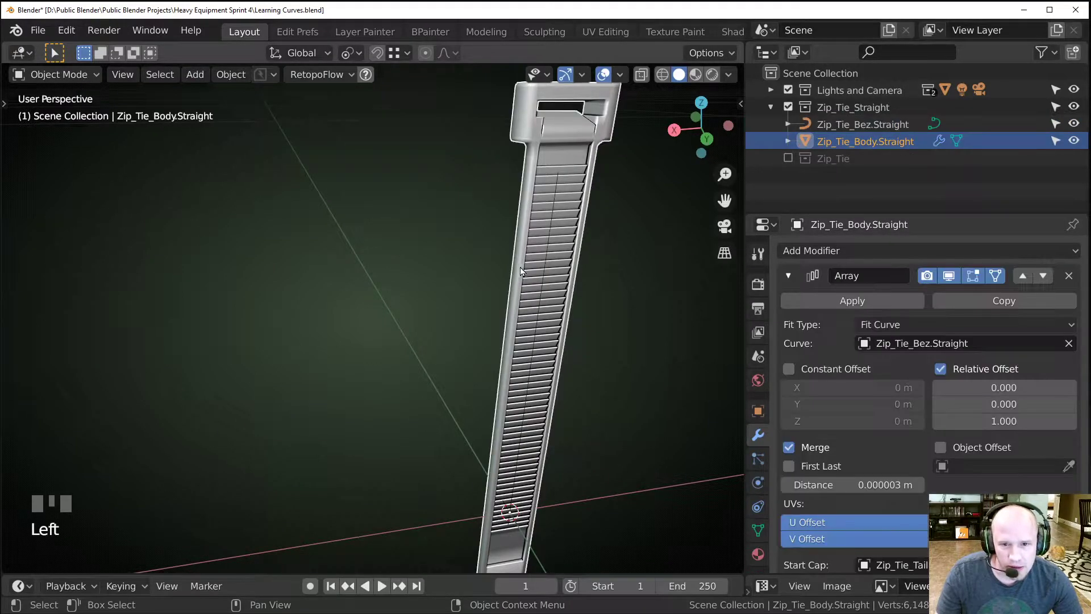
Collapse the zip tie body's Array modifier and review the Curve modifier below it.
{"action": "left_click", "coordinate": [787, 276]}
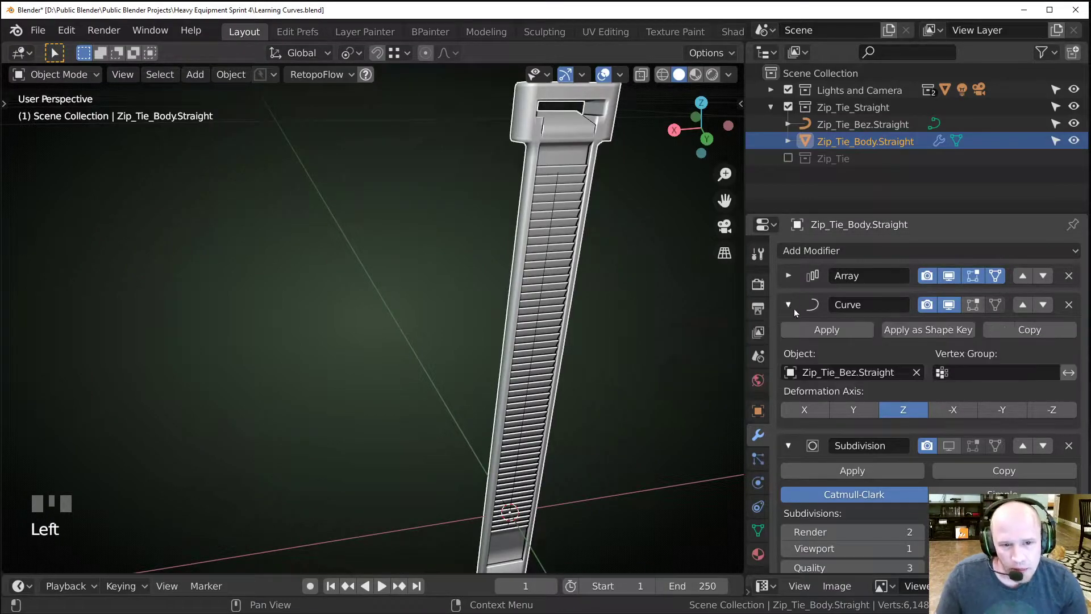
{"action": "left_click", "coordinate": [847, 251]}
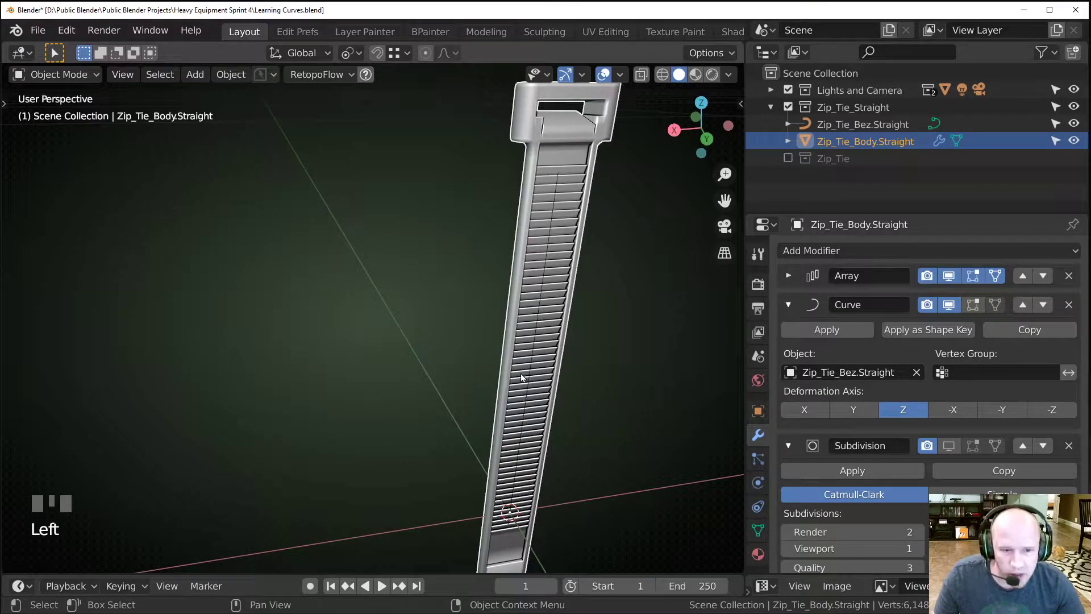
{"action": "scroll", "coordinate": [525, 382], "scroll_direction": "down", "scroll_amount": 2}
{"action": "middle_click_drag", "start_coordinate": [523, 385], "coordinate": [568, 369], "text": "shift"}
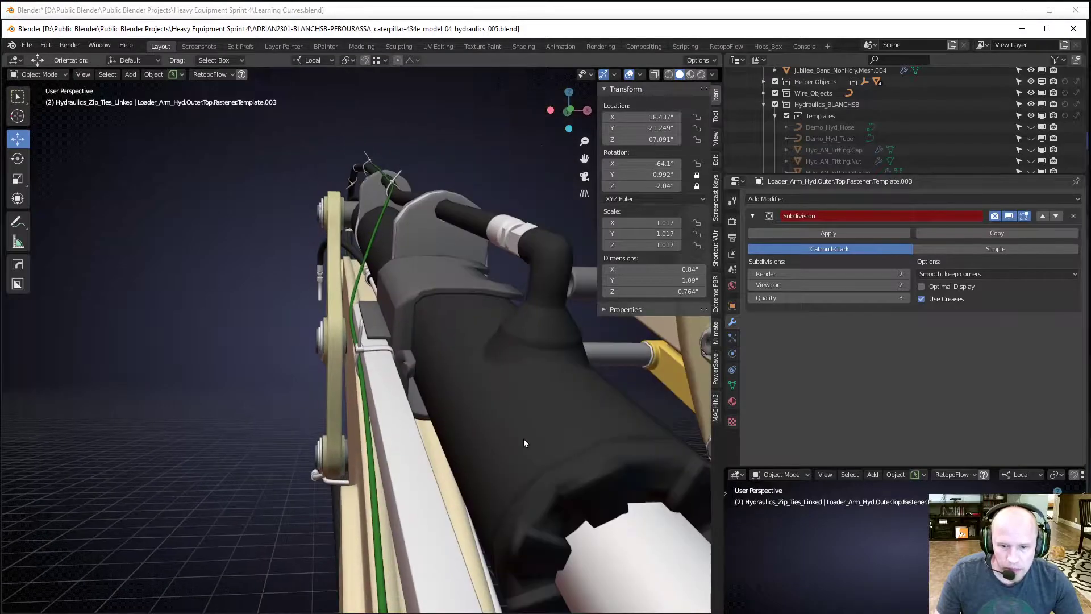
Switch to the hydraulics file and select the spring cover around the hose beside the red link for inspection.
{"action": "scroll", "coordinate": [469, 422], "scroll_direction": "down", "scroll_amount": 6}
{"action": "middle_click_drag", "start_coordinate": [503, 463], "coordinate": [268, 490]}
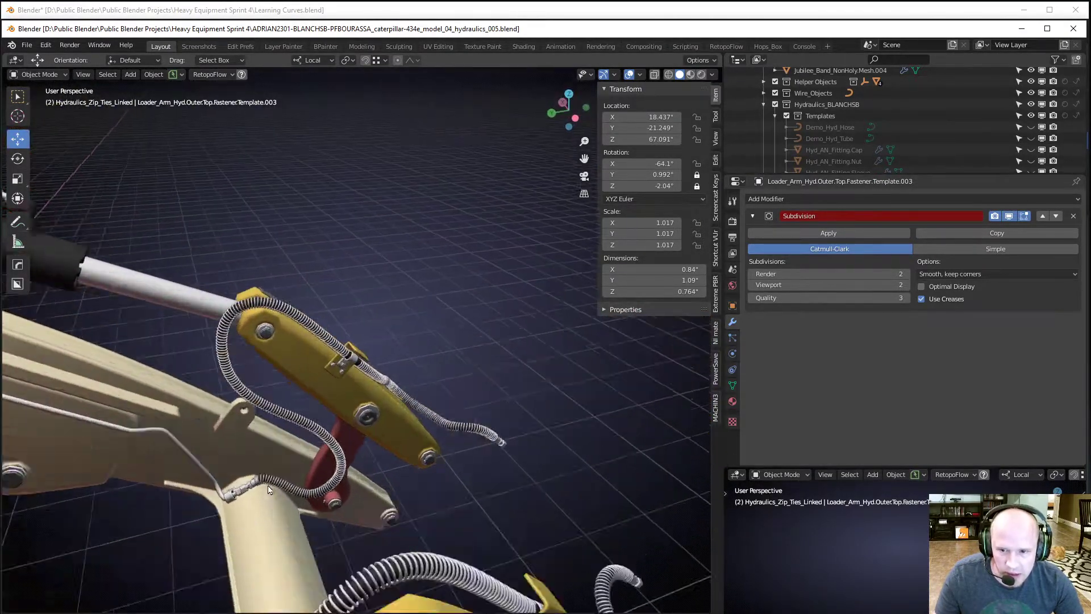
{"action": "scroll", "coordinate": [268, 490], "scroll_direction": "up", "scroll_amount": 8}
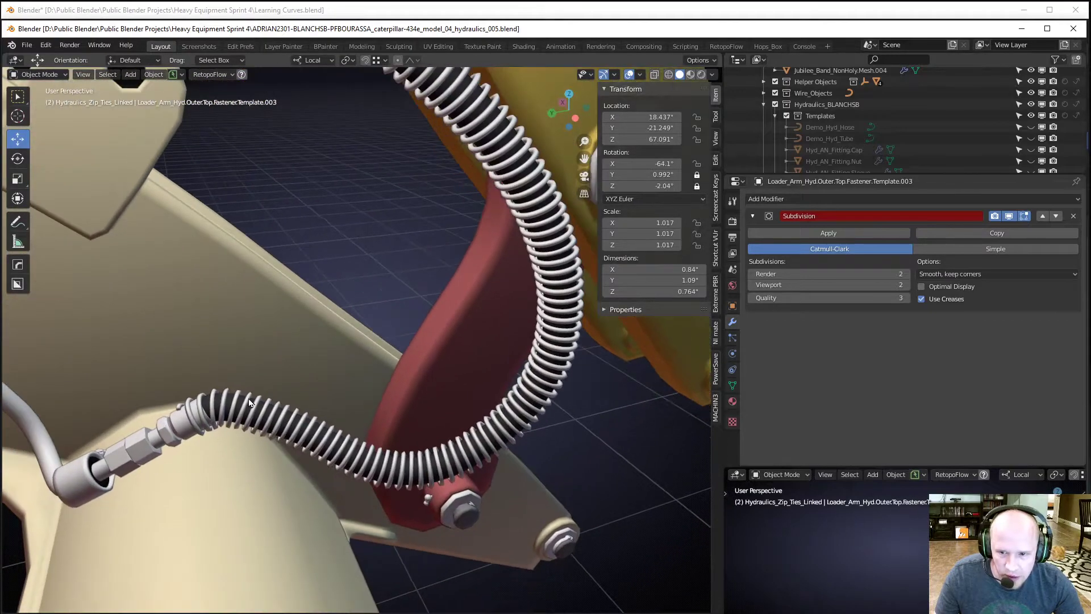
{"action": "left_click", "coordinate": [252, 402]}
{"action": "scroll", "coordinate": [412, 416], "scroll_direction": "up", "scroll_amount": 2}
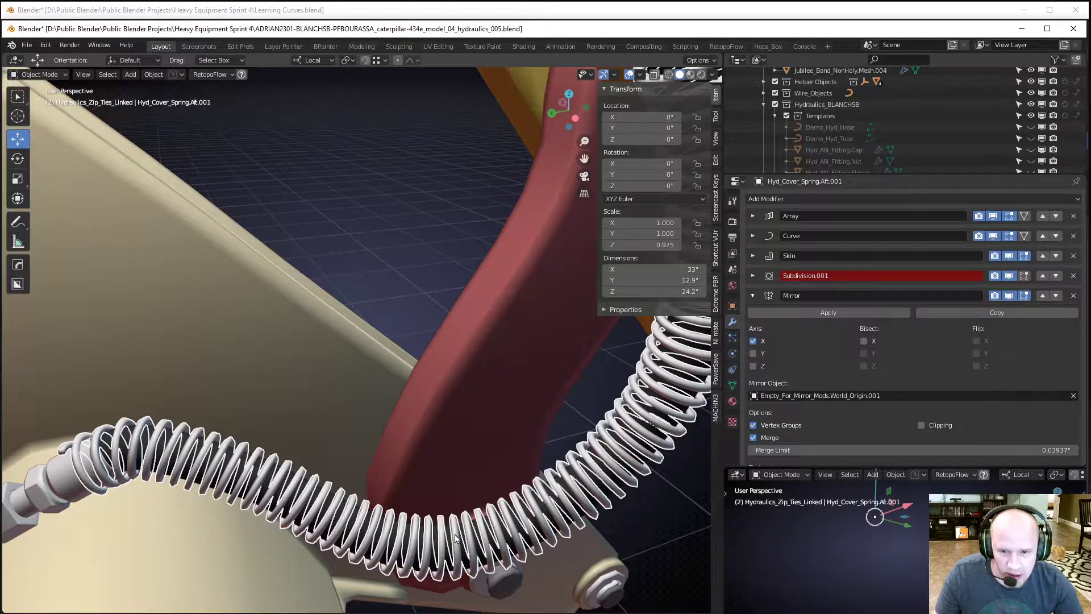
{"action": "middle_click_drag", "start_coordinate": [454, 537], "coordinate": [353, 464]}
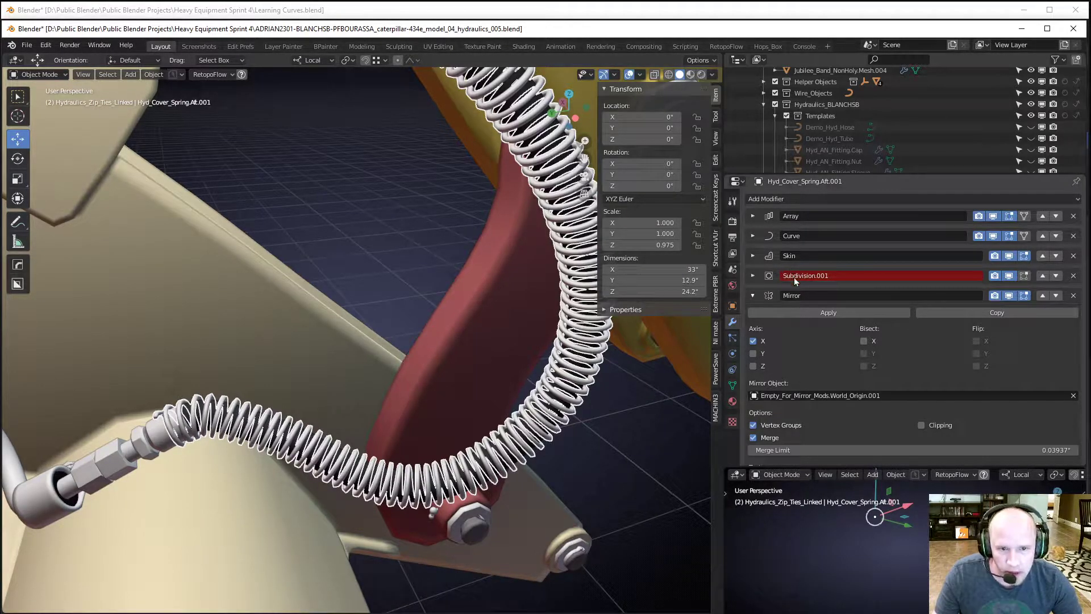
Examine the spring cover's Curve modifier settings, then collapse them again.
{"action": "scroll", "coordinate": [326, 417], "scroll_direction": "down", "scroll_amount": 2}
{"action": "scroll", "coordinate": [305, 412], "scroll_direction": "up", "scroll_amount": 2}
{"action": "scroll", "coordinate": [249, 445], "scroll_direction": "up", "scroll_amount": 4}
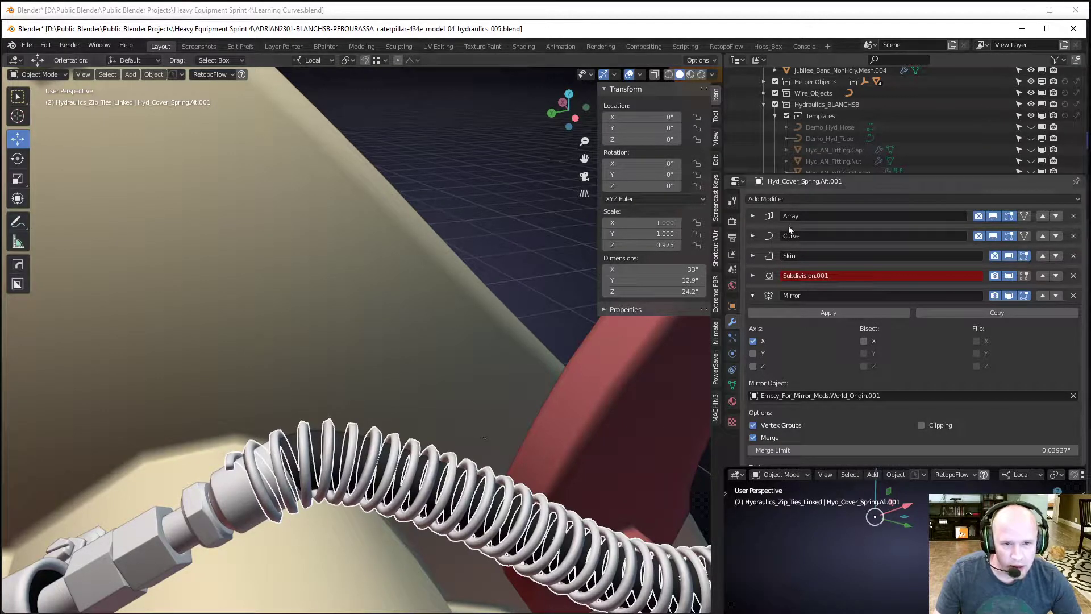
{"action": "left_click", "coordinate": [752, 235]}
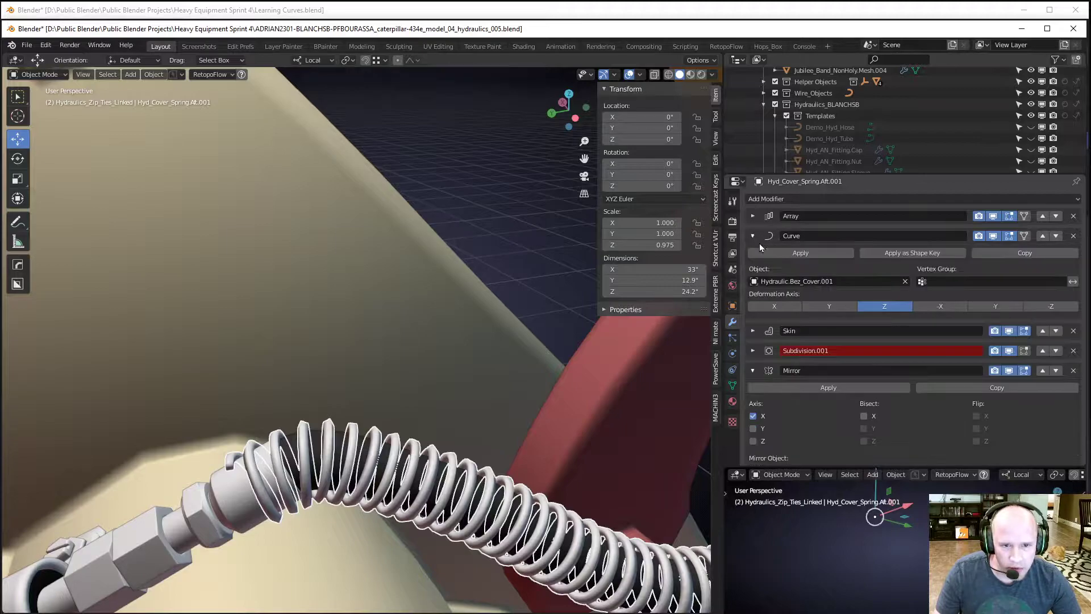
{"action": "left_click", "coordinate": [752, 236]}
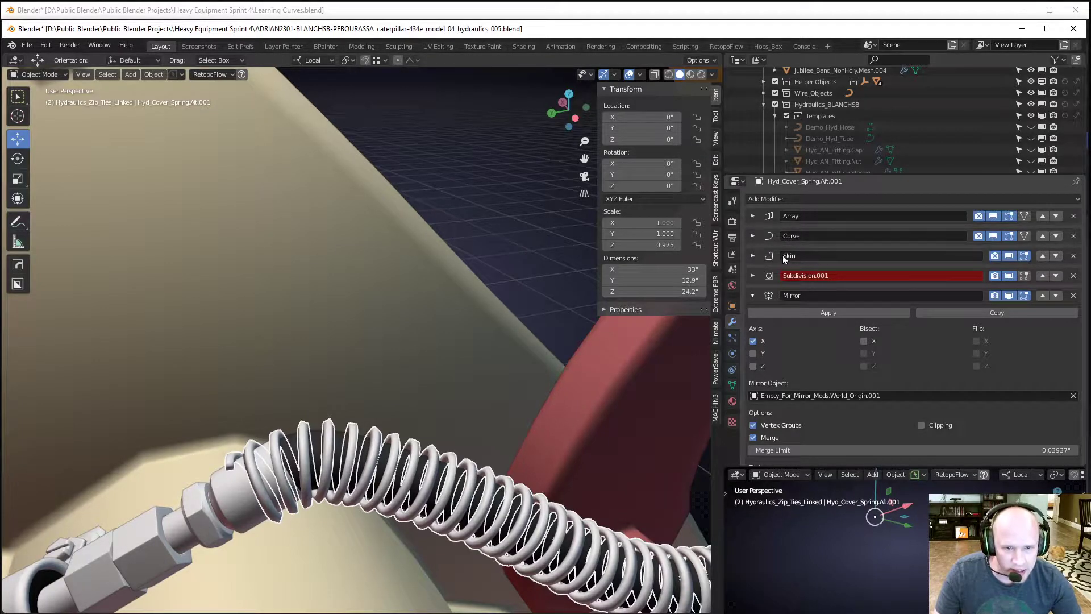
Set the scene's Simplify viewport max subdivision to 1 to smooth the spring cover's display.
{"action": "scroll", "coordinate": [505, 480], "scroll_direction": "down", "scroll_amount": 6}
{"action": "middle_click_drag", "start_coordinate": [508, 449], "coordinate": [409, 443], "text": "shift"}
{"action": "scroll", "coordinate": [410, 444], "scroll_direction": "up", "scroll_amount": 3}
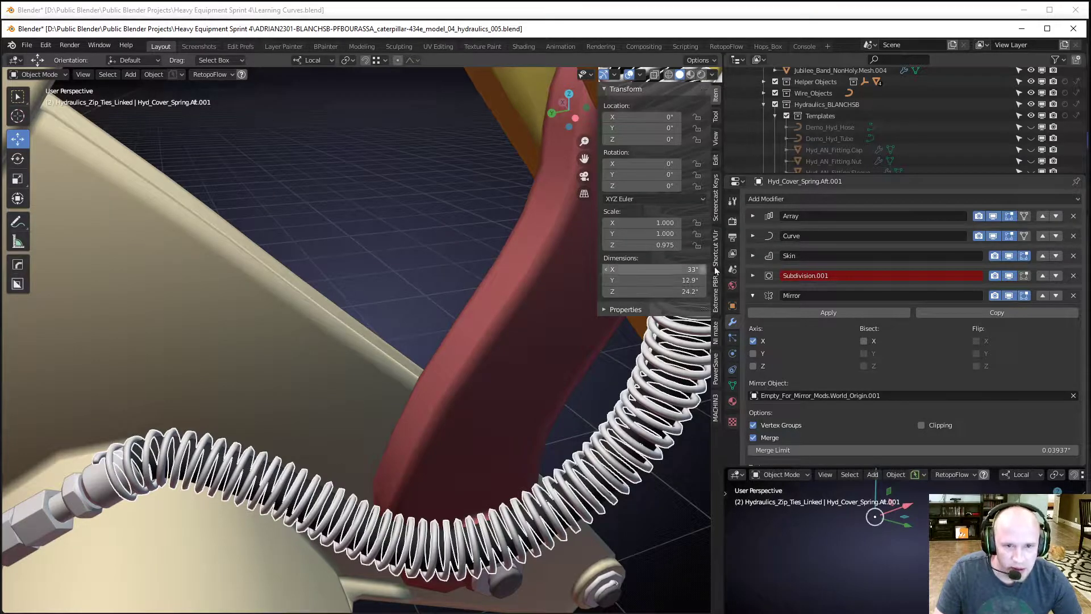
{"action": "scroll", "coordinate": [452, 385], "scroll_direction": "up", "scroll_amount": 2}
{"action": "middle_click_drag", "start_coordinate": [96, 533], "coordinate": [263, 417], "text": "shift"}
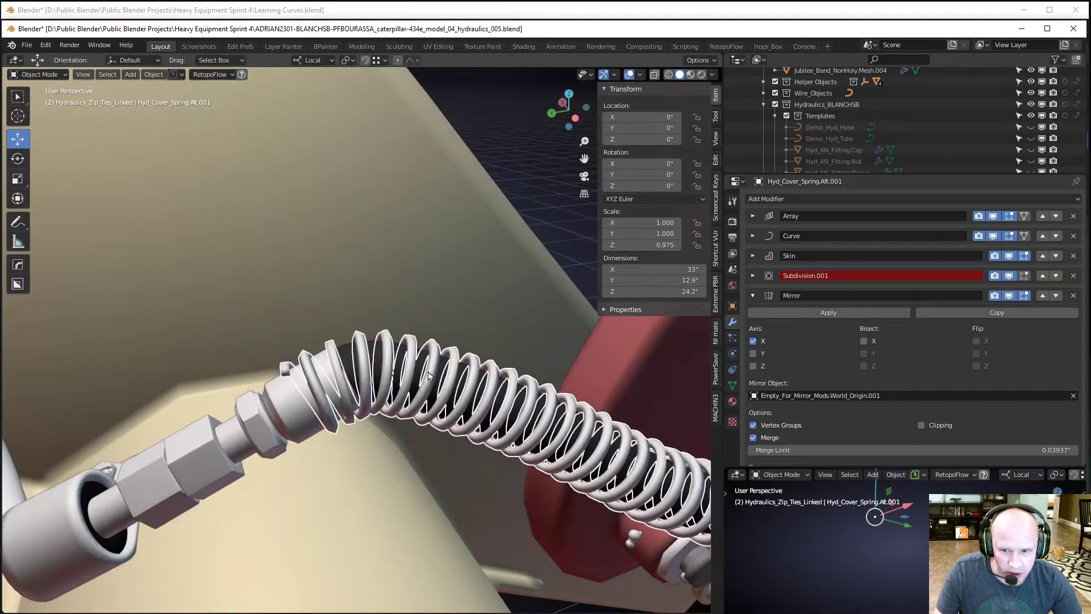
{"action": "scroll", "coordinate": [263, 418], "scroll_direction": "up", "scroll_amount": 2}
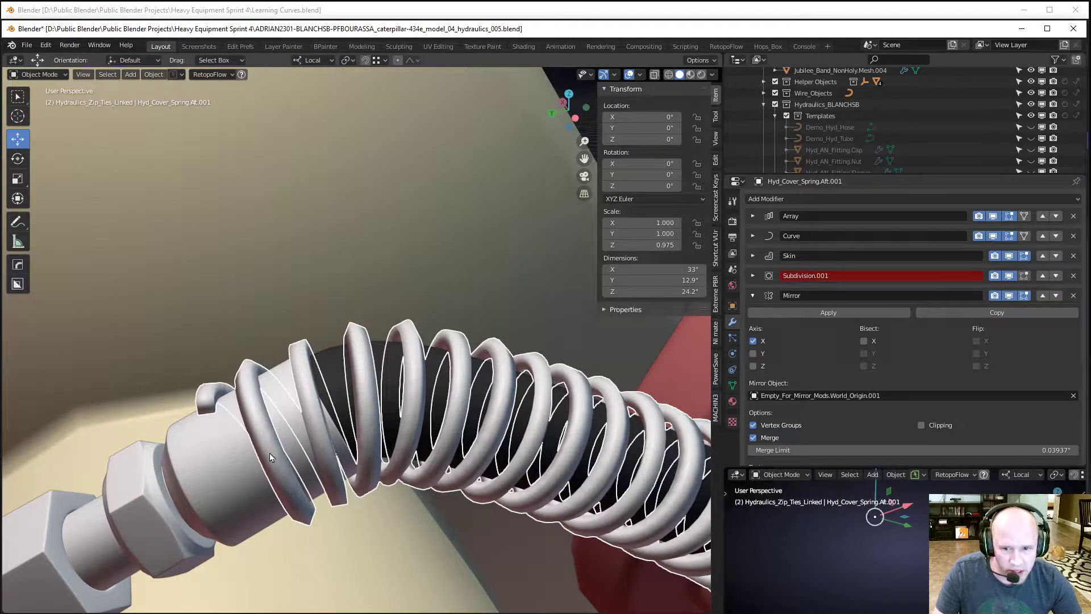
{"action": "scroll", "coordinate": [792, 287], "scroll_direction": "down", "scroll_amount": 1}
{"action": "scroll", "coordinate": [815, 274], "scroll_direction": "up", "scroll_amount": 1}
{"action": "left_click", "coordinate": [731, 220]}
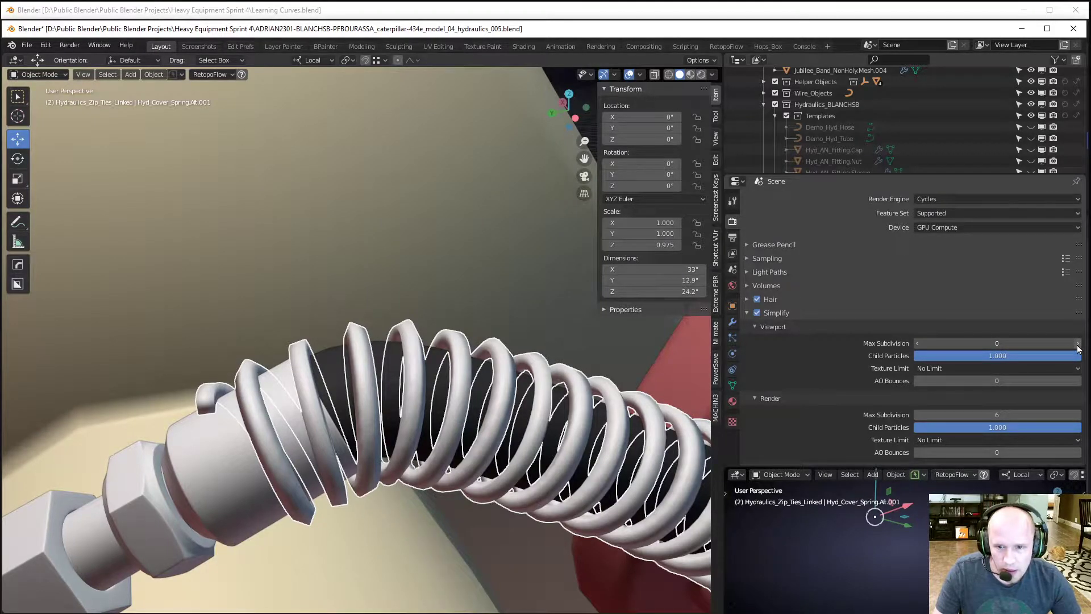
Follow the hose curve inside the spring along the arm and compare its modifiers with those of the spring cover.
{"action": "left_click", "coordinate": [322, 384]}
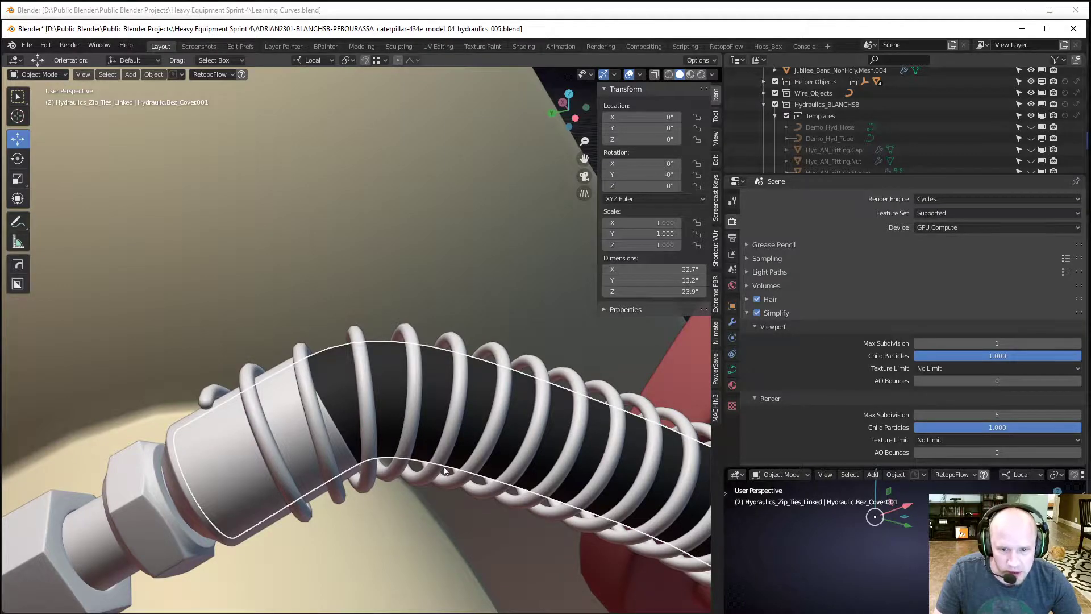
{"action": "scroll", "coordinate": [446, 471], "scroll_direction": "down", "scroll_amount": 5}
{"action": "middle_click_drag", "start_coordinate": [611, 465], "coordinate": [434, 420], "text": "shift"}
{"action": "scroll", "coordinate": [434, 419], "scroll_direction": "up", "scroll_amount": 3}
{"action": "middle_click_drag", "start_coordinate": [573, 447], "coordinate": [375, 407], "text": "shift"}
{"action": "scroll", "coordinate": [375, 407], "scroll_direction": "down", "scroll_amount": 3}
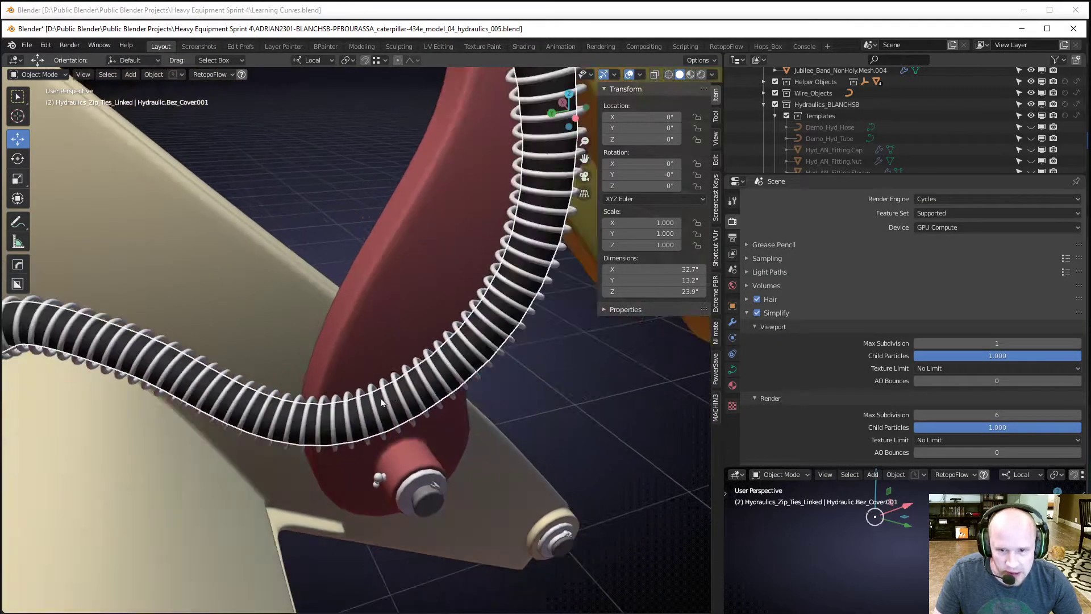
{"action": "scroll", "coordinate": [439, 324], "scroll_direction": "down", "scroll_amount": 2}
{"action": "middle_click_drag", "start_coordinate": [438, 263], "coordinate": [390, 377], "text": "shift"}
{"action": "scroll", "coordinate": [247, 273], "scroll_direction": "down", "scroll_amount": 2}
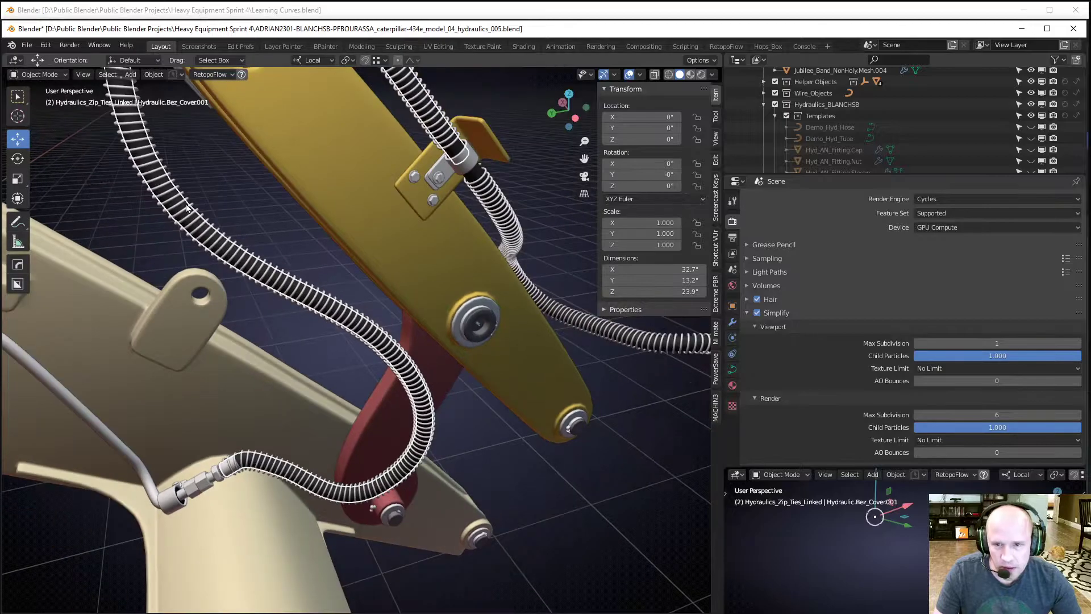
{"action": "middle_click_drag", "start_coordinate": [189, 209], "coordinate": [283, 363], "text": "shift"}
{"action": "left_click", "coordinate": [732, 321]}
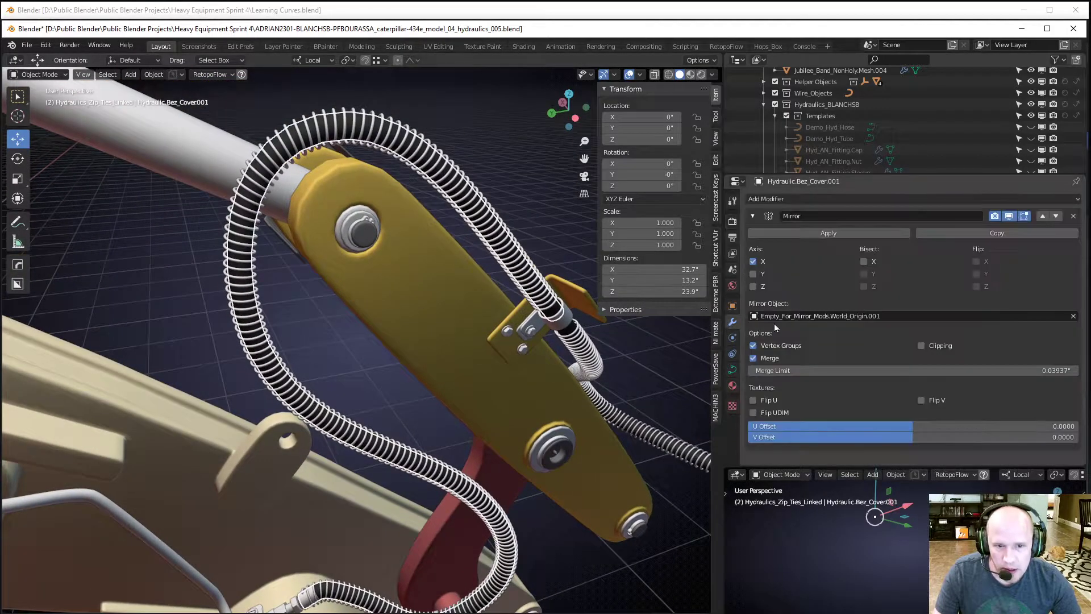
{"action": "left_click", "coordinate": [458, 169]}
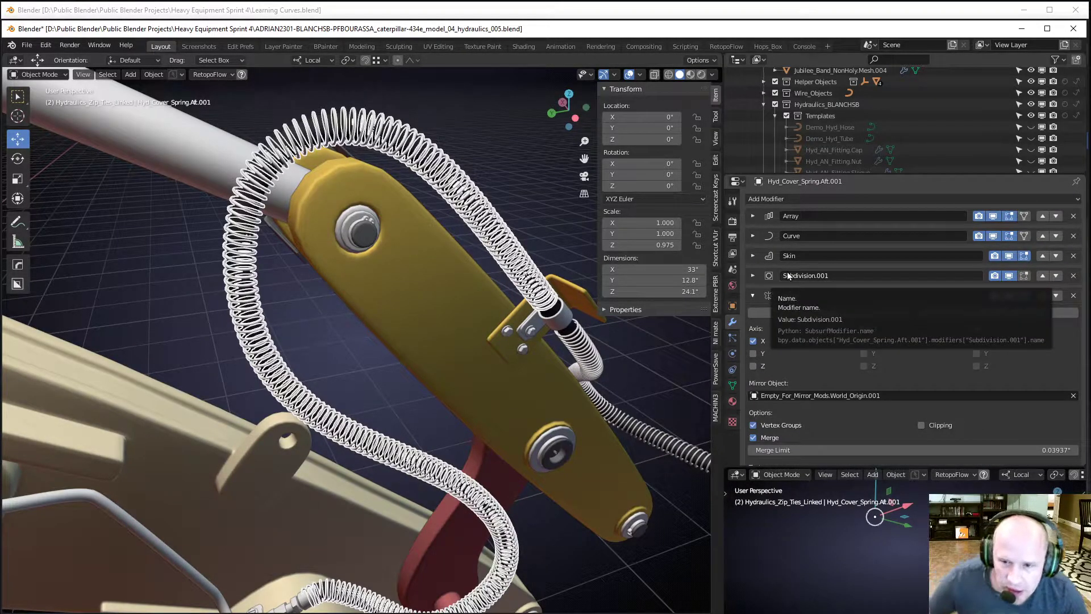
Return to the Learning Curves file and select the straight zip tie's guide curve, Zip_Tie_Bez.Straight.
{"action": "left_click", "coordinate": [1021, 30]}
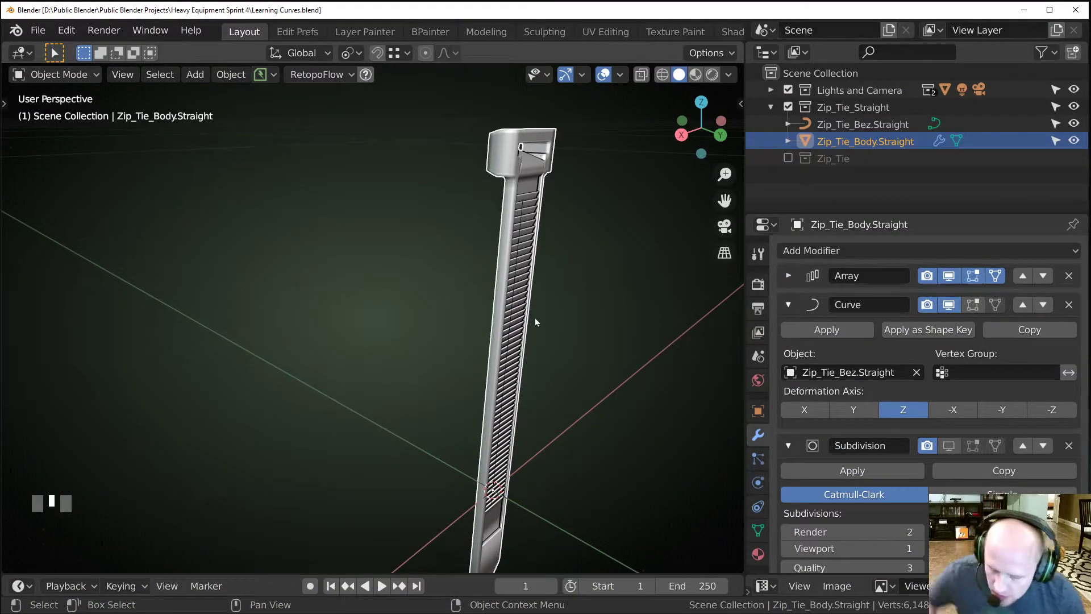
{"action": "middle_click_drag", "start_coordinate": [550, 322], "coordinate": [635, 339], "text": "shift"}
{"action": "scroll", "coordinate": [553, 363], "scroll_direction": "up", "scroll_amount": 1}
{"action": "middle_click_drag", "start_coordinate": [554, 364], "coordinate": [329, 299]}
{"action": "scroll", "coordinate": [331, 300], "scroll_direction": "down", "scroll_amount": 2}
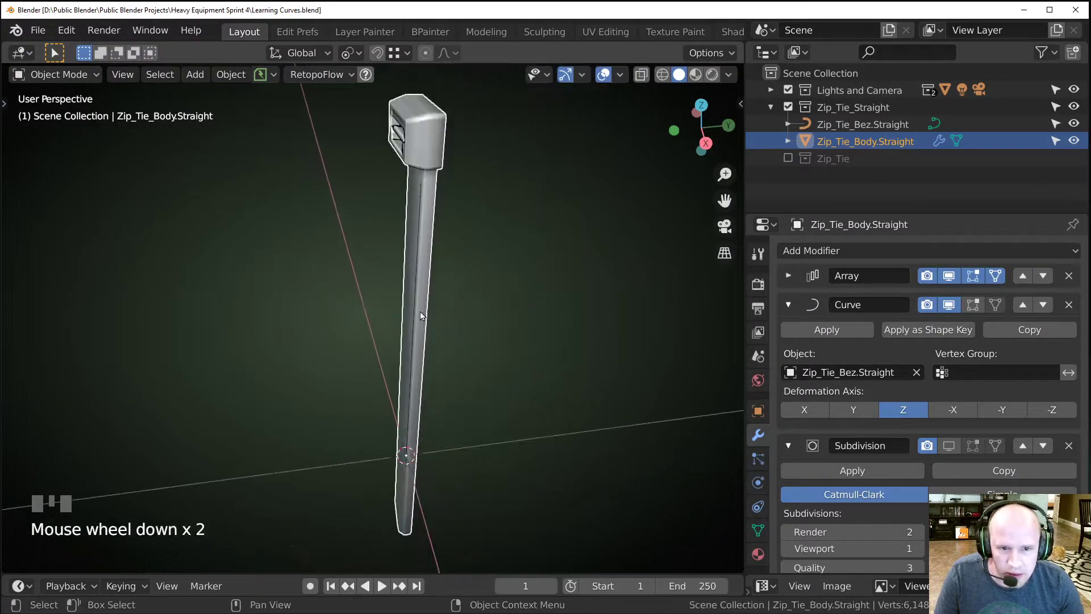
{"action": "scroll", "coordinate": [401, 314], "scroll_direction": "down", "scroll_amount": 1}
{"action": "middle_click_drag", "start_coordinate": [499, 307], "coordinate": [542, 344], "text": "shift"}
{"action": "left_click", "coordinate": [484, 336]}
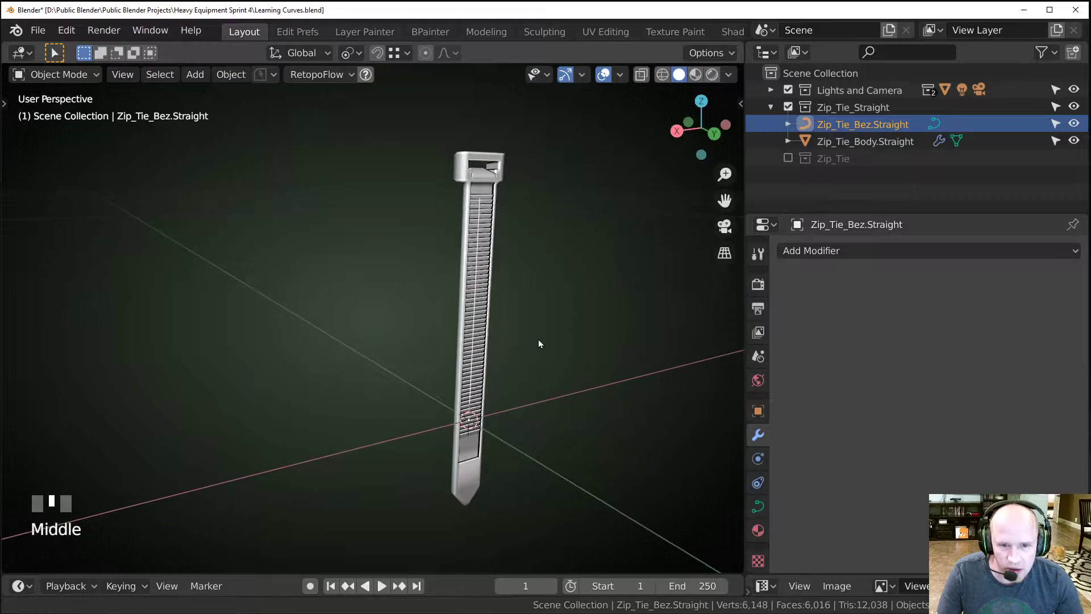
{"action": "scroll", "coordinate": [542, 343], "scroll_direction": "up", "scroll_amount": 3}
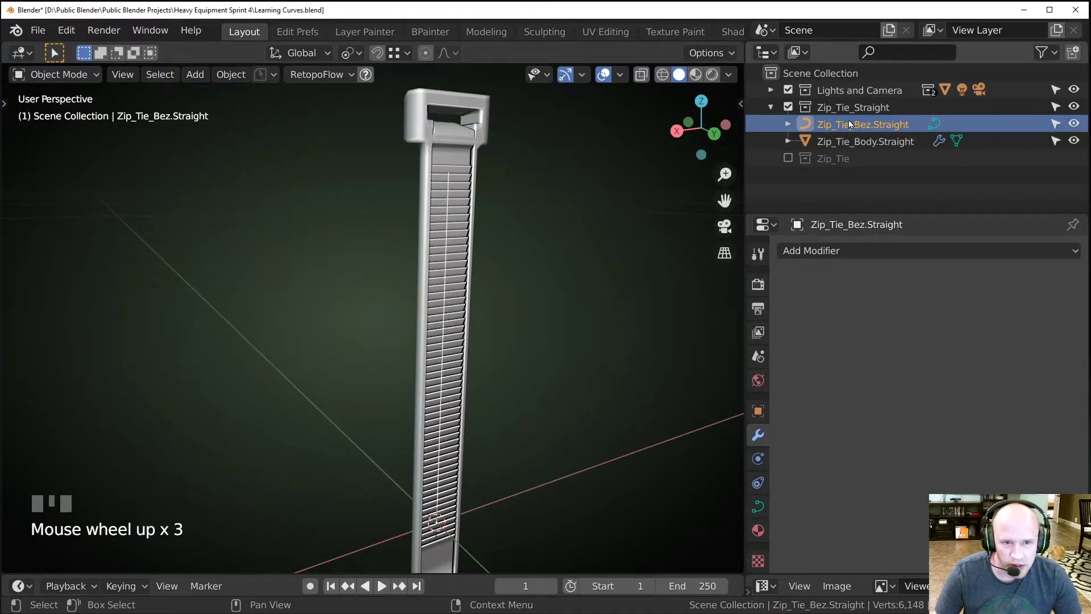
Enable the Zip_Tie collection and exclude the Zip_Tie_Straight collection, leaving the looped zip tie in view.
{"action": "left_click", "coordinate": [788, 159]}
{"action": "scroll", "coordinate": [388, 492], "scroll_direction": "down", "scroll_amount": 2}
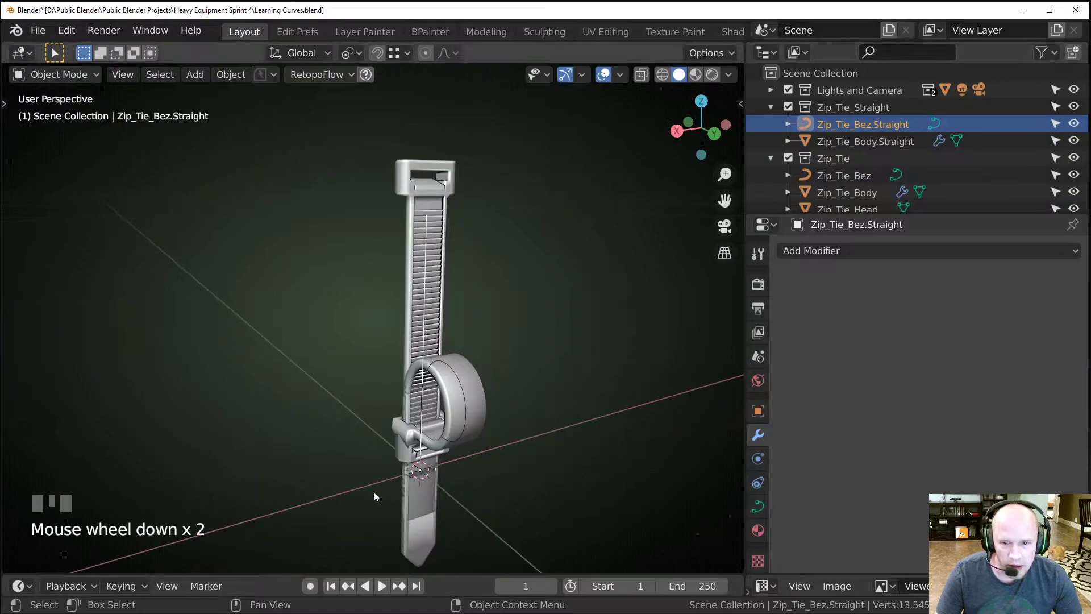
{"action": "middle_click_drag", "start_coordinate": [388, 492], "coordinate": [456, 463], "text": "shift"}
{"action": "left_click", "coordinate": [788, 107]}
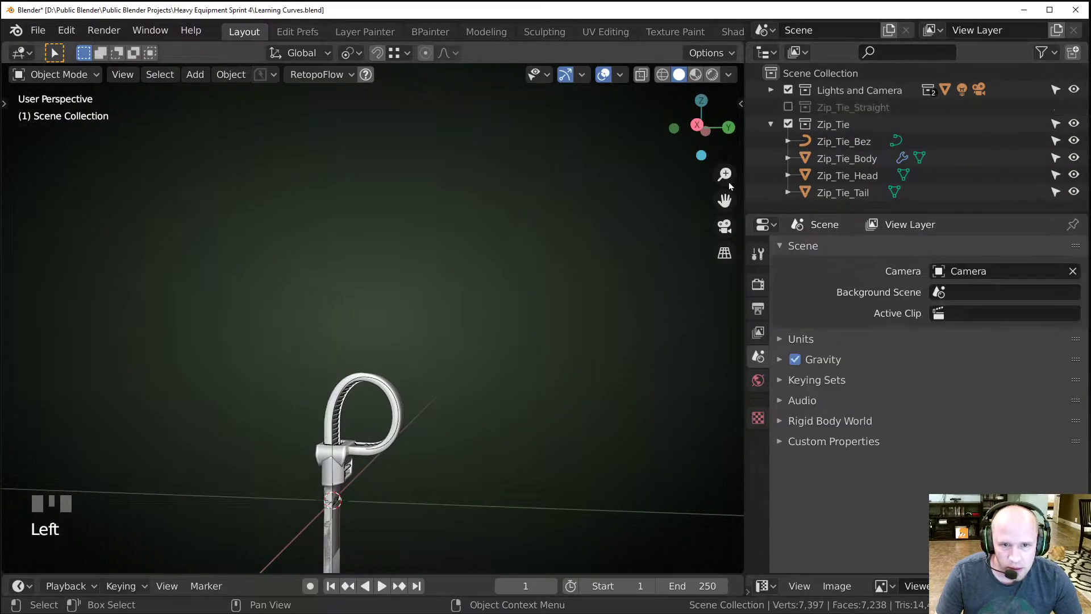
{"action": "scroll", "coordinate": [328, 428], "scroll_direction": "down", "scroll_amount": 2}
{"action": "middle_click_drag", "start_coordinate": [329, 427], "coordinate": [347, 375]}
{"action": "middle_click_drag", "start_coordinate": [347, 375], "coordinate": [366, 325], "text": "shift"}
{"action": "scroll", "coordinate": [426, 178], "scroll_direction": "up", "scroll_amount": 5}
{"action": "scroll", "coordinate": [329, 352], "scroll_direction": "up", "scroll_amount": 1}
{"action": "middle_click_drag", "start_coordinate": [426, 179], "coordinate": [319, 382], "text": "shift"}
{"action": "middle_click_drag", "start_coordinate": [319, 382], "coordinate": [338, 345]}
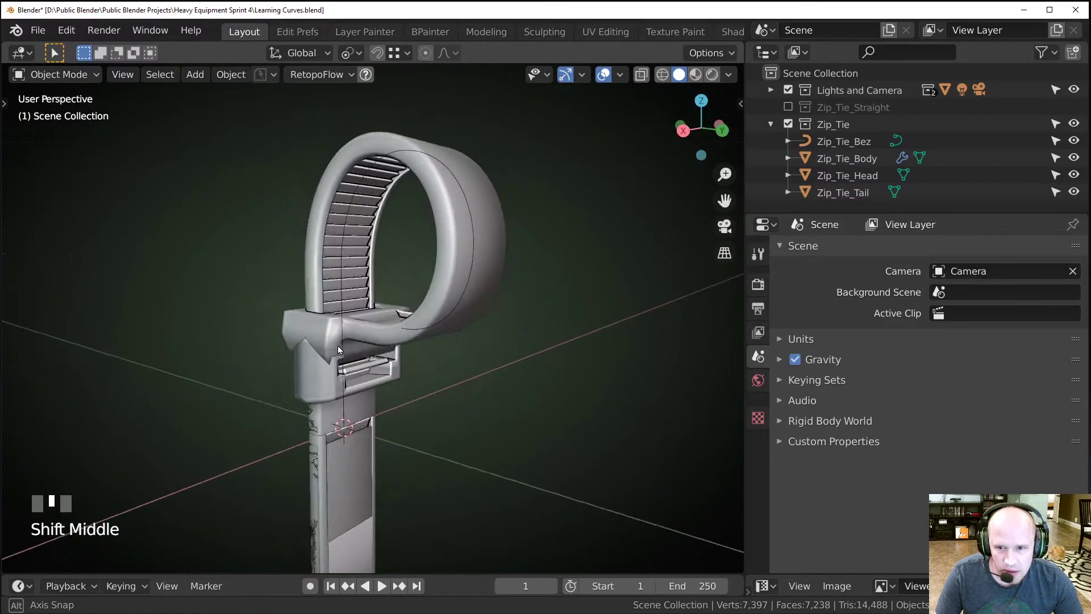
Open the looped zip tie's curve, Zip_Tie_Bez, for editing and try moving the control point beside the head freely.
{"action": "left_click", "coordinate": [342, 299]}
{"action": "key", "text": "Tab"}
{"action": "left_click", "coordinate": [403, 330]}
{"action": "key", "text": "g"}
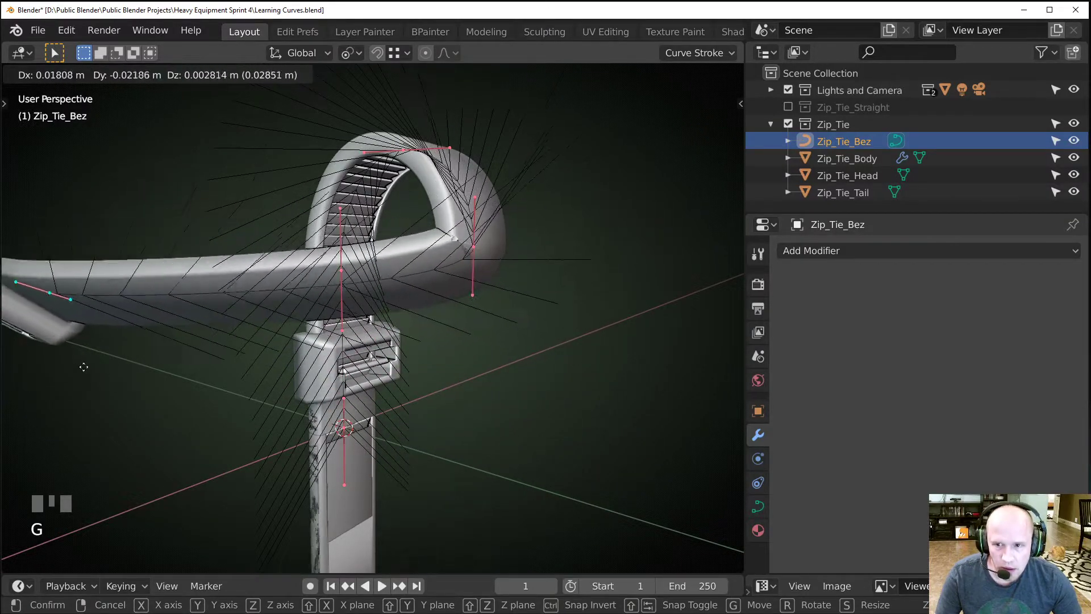
{"action": "right_click", "coordinate": [550, 461]}
Try moving the control point beside the head again, with movement locked out of the global X axis.
{"action": "key", "text": "KP_1"}
{"action": "key", "text": "KP_3"}
{"action": "middle_click_drag", "start_coordinate": [352, 353], "coordinate": [398, 361], "text": "shift"}
{"action": "key", "text": "g"}
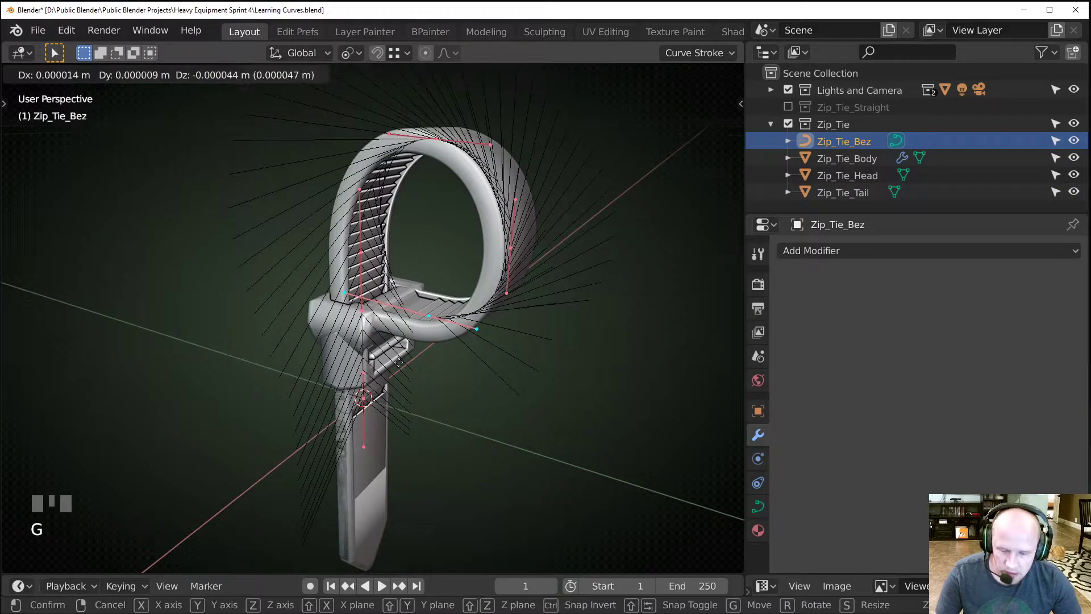
{"action": "key", "text": "x"}
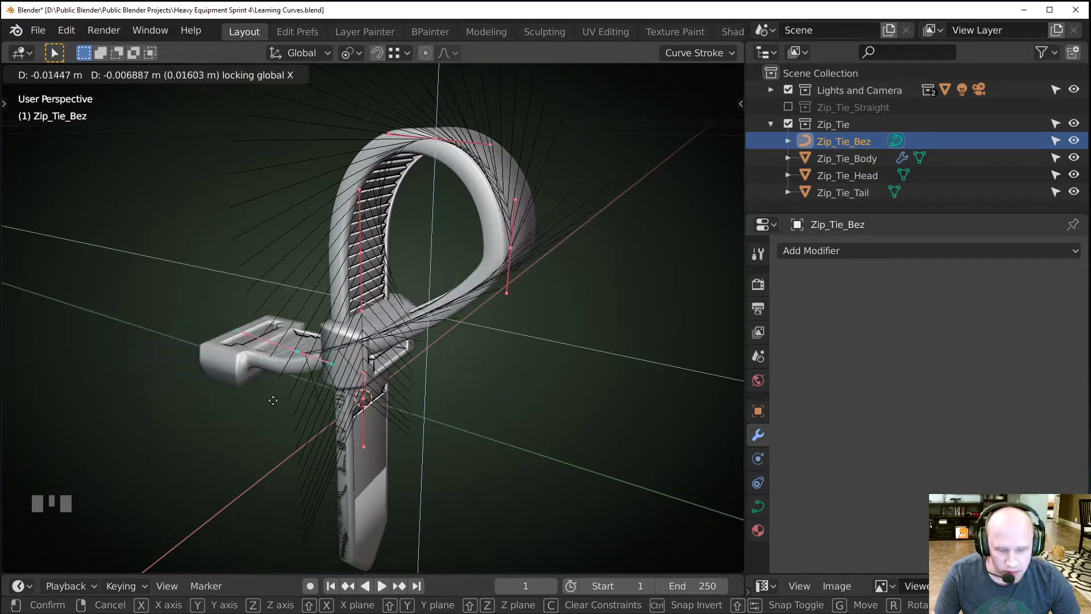
{"action": "left_click", "coordinate": [454, 484]}
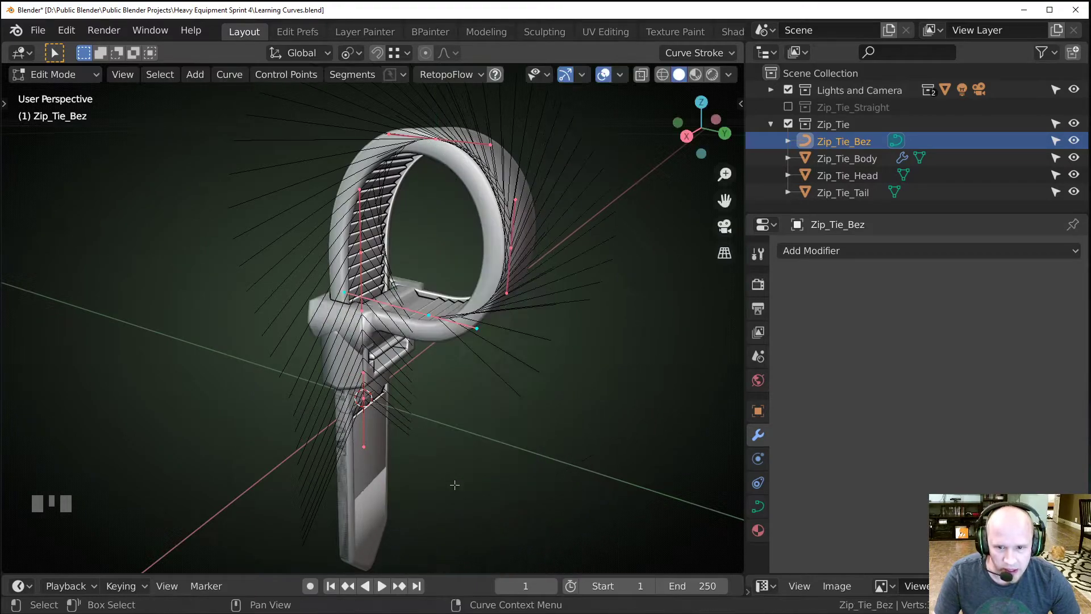
In right orthographic view, select the loop's top and outer control points and try moving them upward to lengthen the loop.
{"action": "key", "text": "KP_1"}
{"action": "key", "text": "KP_3"}
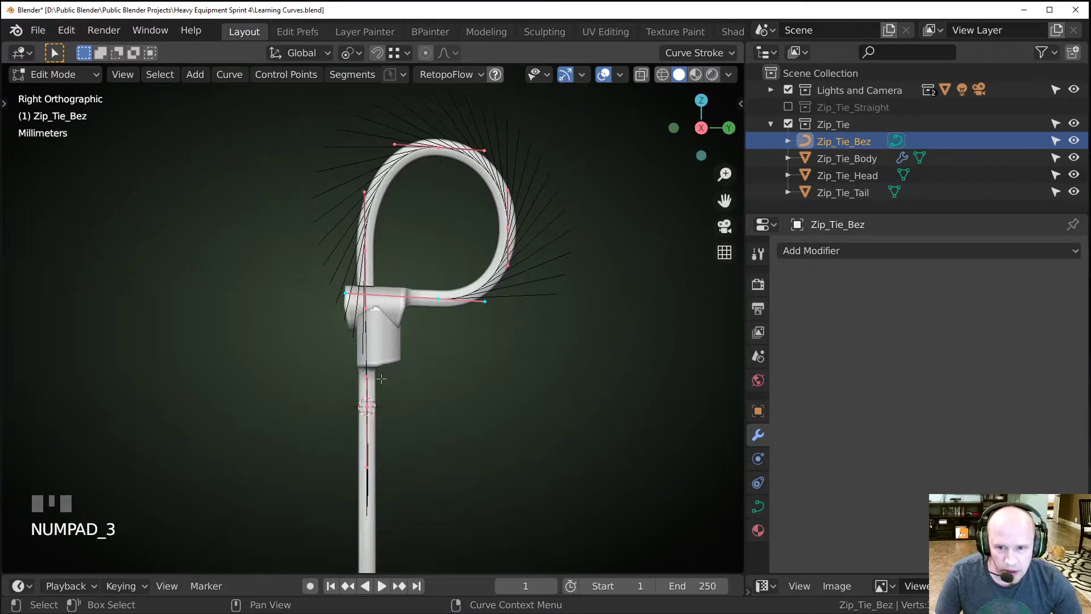
{"action": "scroll", "coordinate": [380, 379], "scroll_direction": "down", "scroll_amount": 1}
{"action": "left_click_drag", "start_coordinate": [539, 280], "coordinate": [422, 136]}
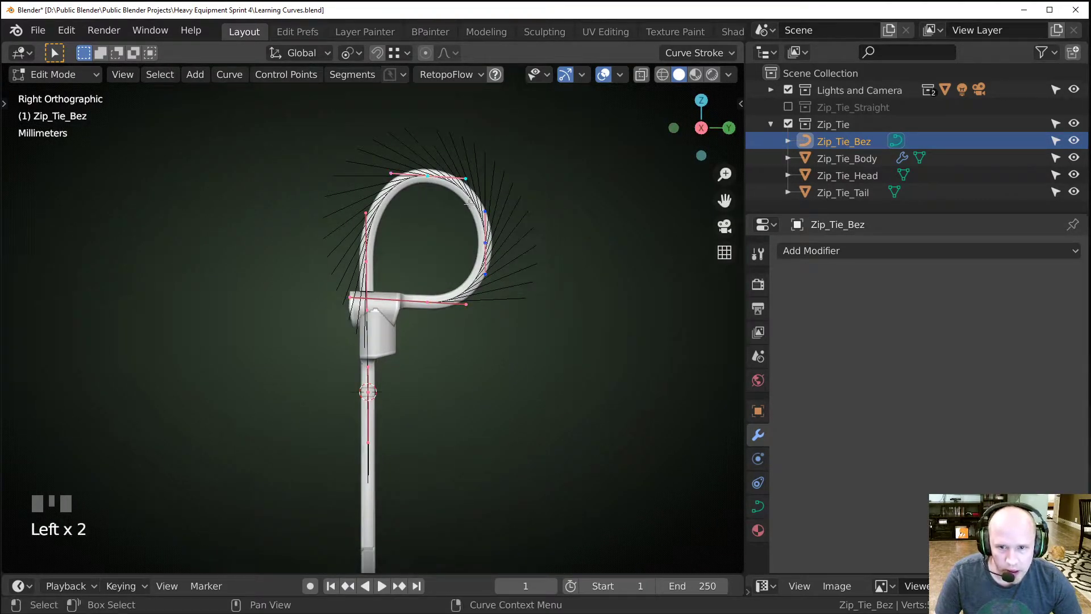
{"action": "scroll", "coordinate": [376, 316], "scroll_direction": "down", "scroll_amount": 1}
{"action": "middle_click", "coordinate": [387, 284]}
{"action": "key", "text": "g"}
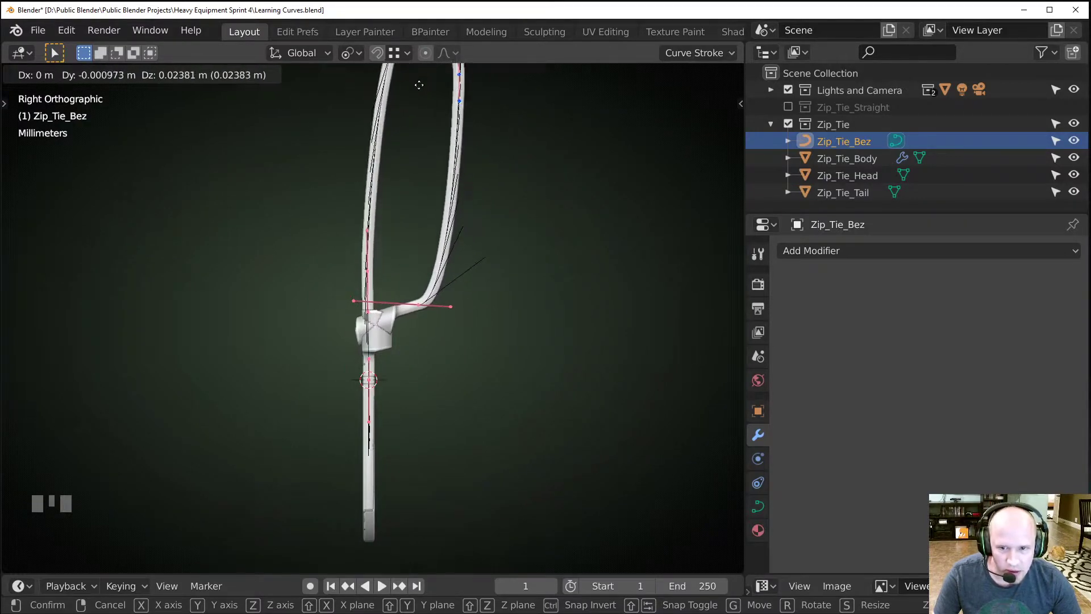
{"action": "right_click", "coordinate": [414, 266]}
Exclude the Zip_Tie collection and enable the Zip_Tie_Straight collection to bring back the straight zip tie.
{"action": "middle_click_drag", "start_coordinate": [413, 319], "coordinate": [568, 304], "text": "shift"}
{"action": "scroll", "coordinate": [568, 304], "scroll_direction": "down", "scroll_amount": 1}
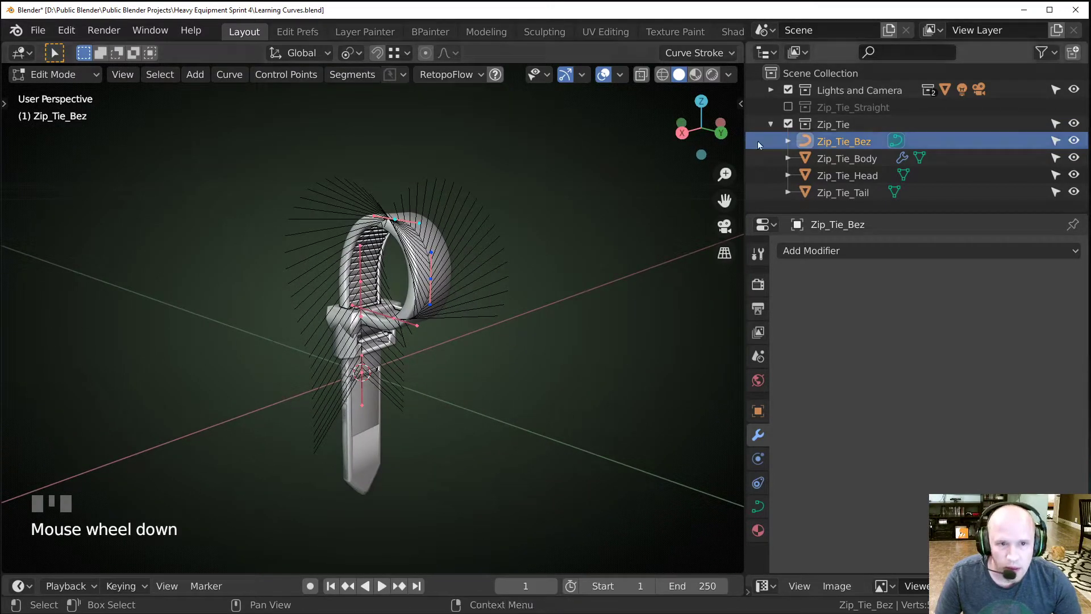
{"action": "left_click", "coordinate": [788, 123]}
{"action": "left_click", "coordinate": [788, 107]}
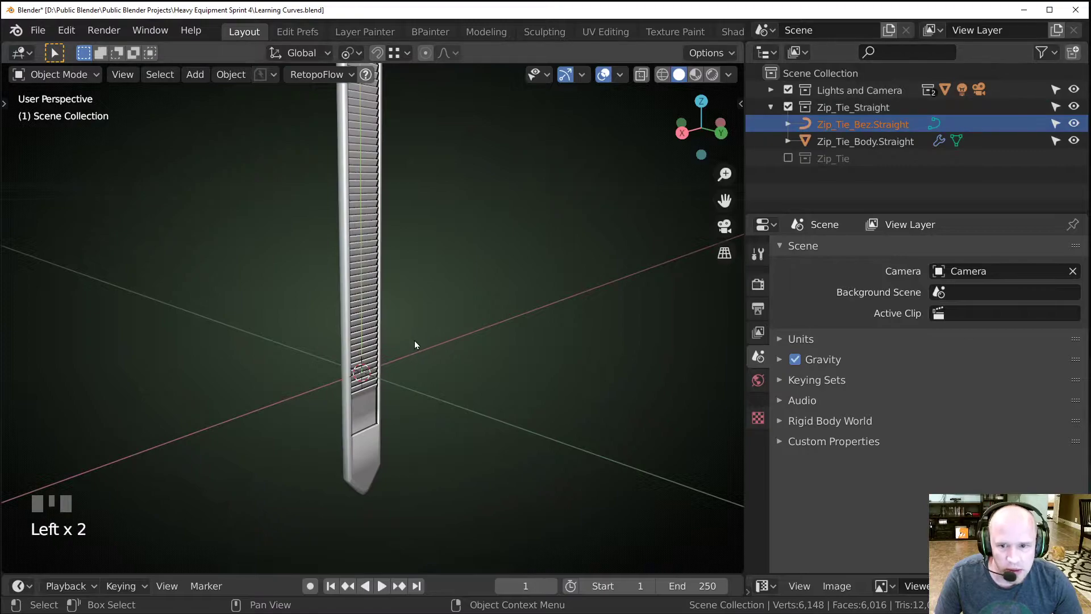
Select the straight zip tie's body, Zip_Tie_Body.Straight, with the whole tie in view.
{"action": "middle_click_drag", "start_coordinate": [396, 263], "coordinate": [275, 253], "text": "shift"}
{"action": "scroll", "coordinate": [346, 201], "scroll_direction": "down", "scroll_amount": 2}
{"action": "middle_click_drag", "start_coordinate": [346, 202], "coordinate": [375, 305]}
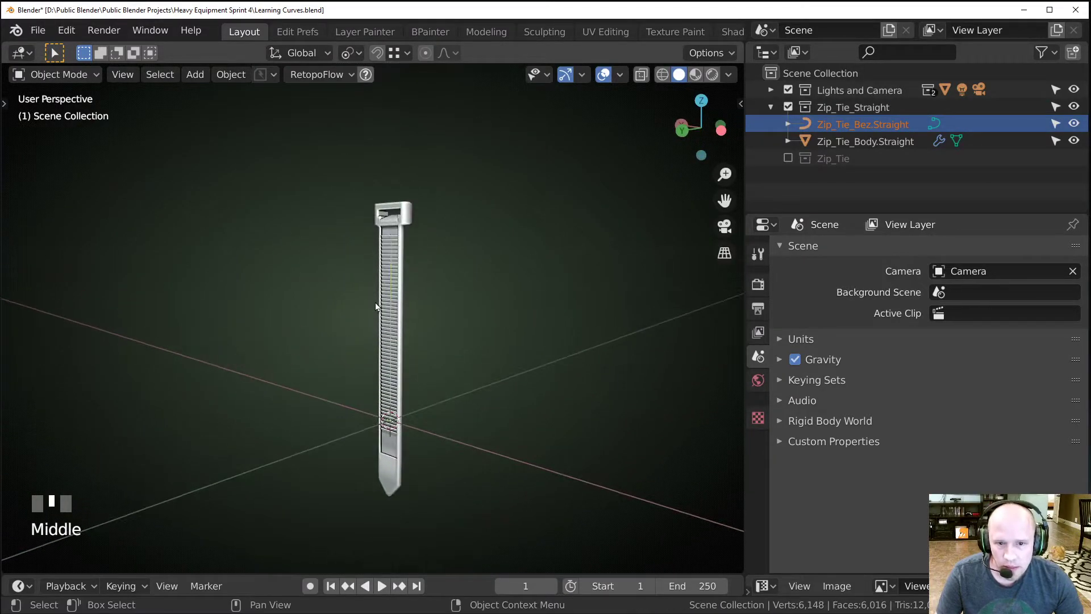
{"action": "scroll", "coordinate": [407, 309], "scroll_direction": "up", "scroll_amount": 1}
{"action": "left_click", "coordinate": [438, 315]}
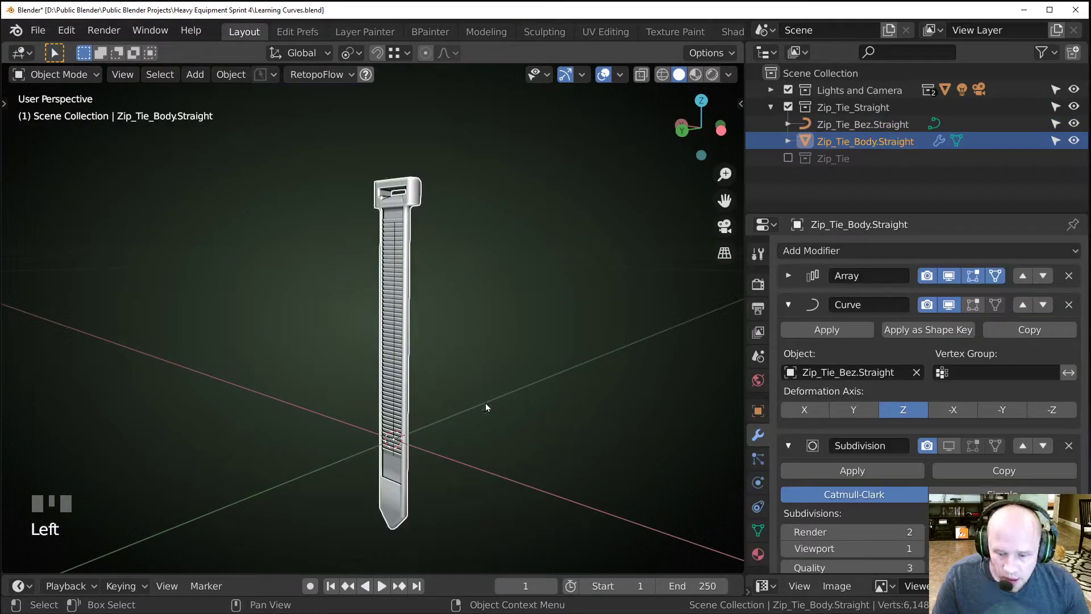
Enable the Zip_Tie collection as well, and hide its Zip_Tie_Bez and Zip_Tie_Body objects.
{"action": "left_click", "coordinate": [787, 159]}
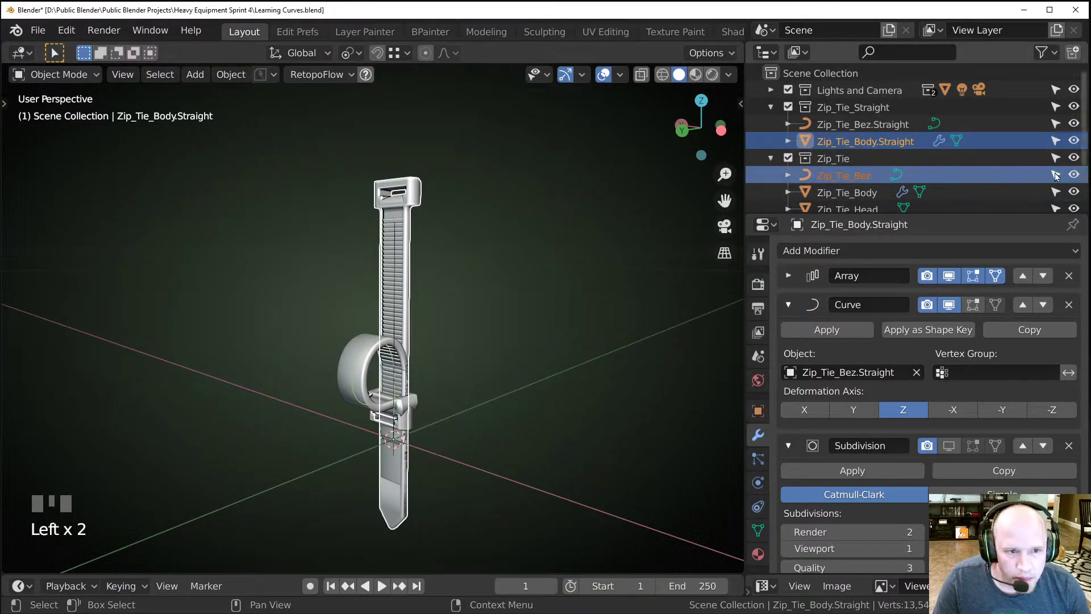
{"action": "scroll", "coordinate": [881, 193], "scroll_direction": "down", "scroll_amount": 1}
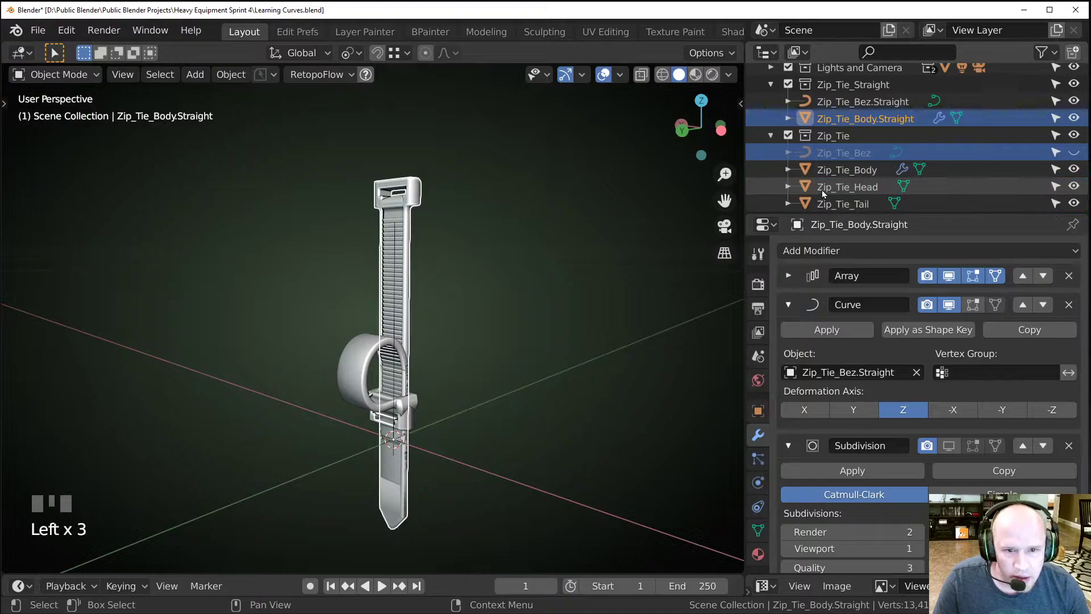
{"action": "left_click", "coordinate": [1073, 169]}
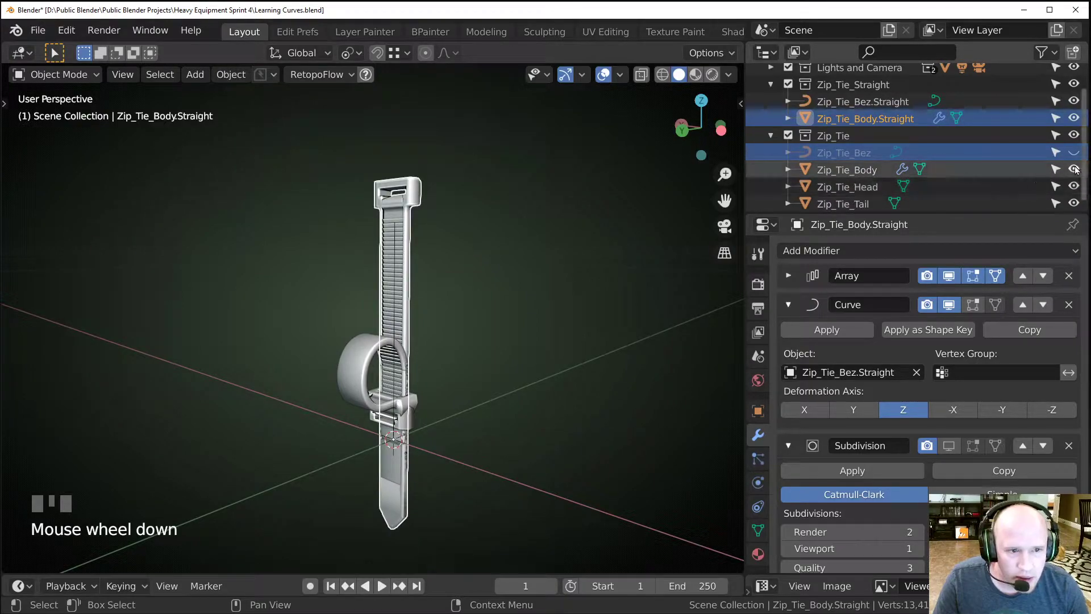
{"action": "scroll", "coordinate": [509, 406], "scroll_direction": "up", "scroll_amount": 2}
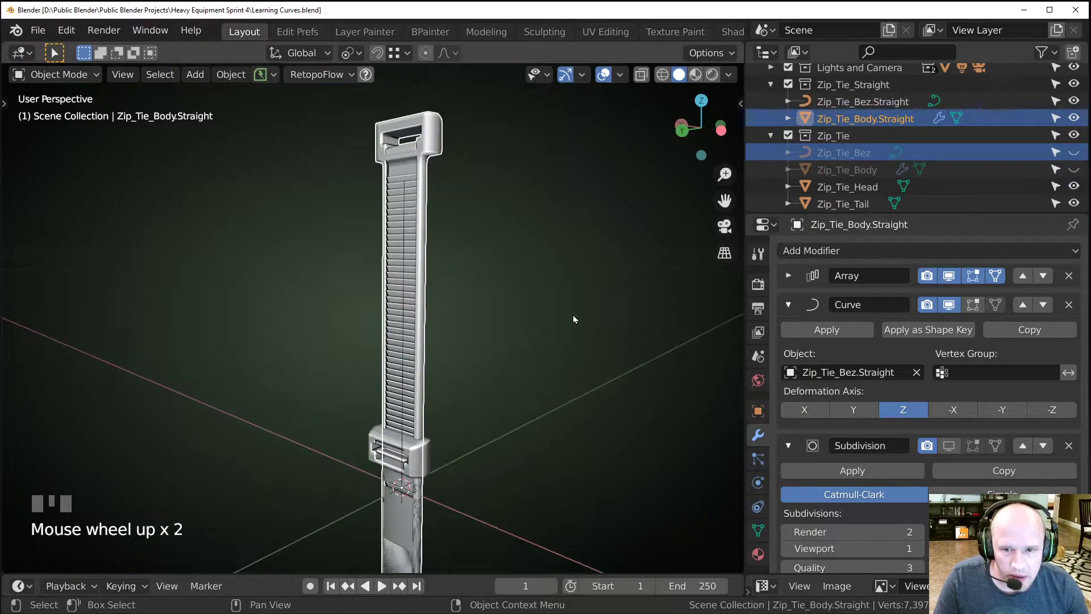
Turn off viewport display of the Array and Curve modifiers on Zip_Tie_Body.Straight, leaving its single base segment.
{"action": "left_click", "coordinate": [948, 276]}
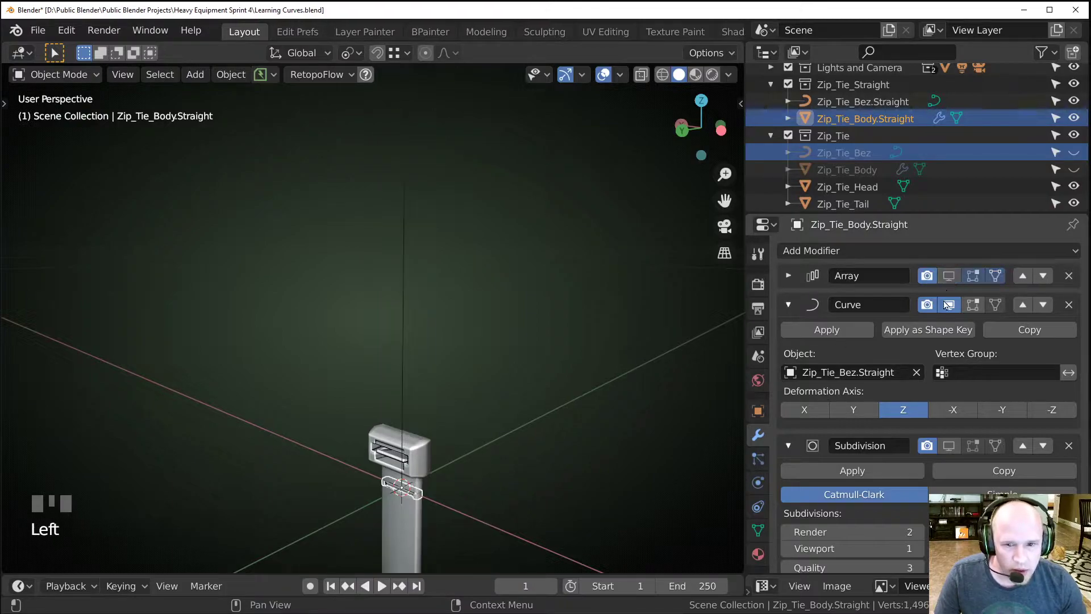
{"action": "middle_click_drag", "start_coordinate": [404, 508], "coordinate": [405, 349], "text": "shift"}
{"action": "scroll", "coordinate": [405, 349], "scroll_direction": "up", "scroll_amount": 6}
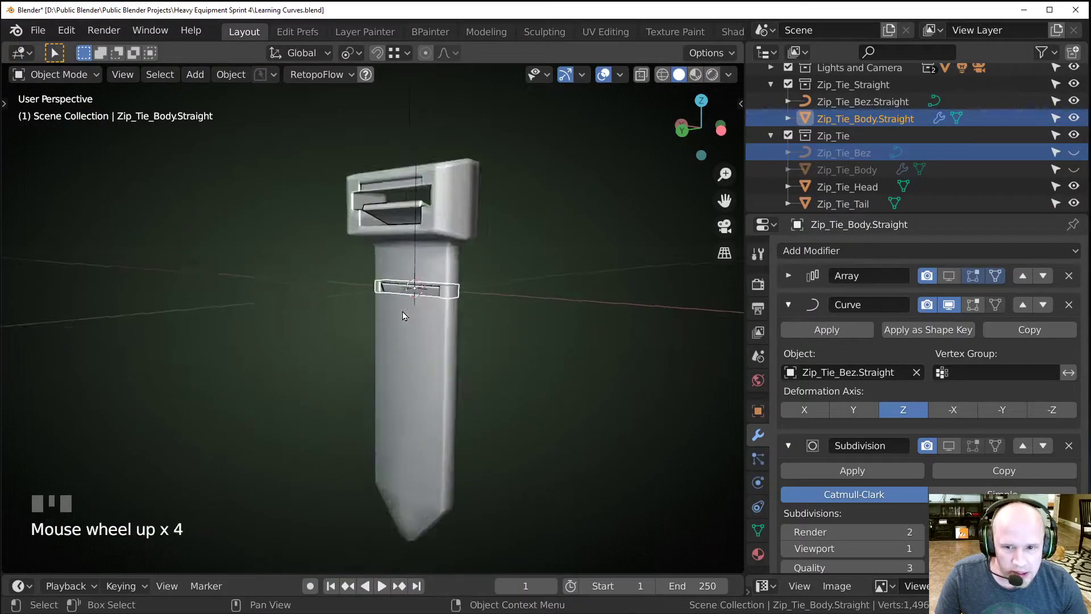
{"action": "middle_click_drag", "start_coordinate": [596, 276], "coordinate": [455, 295], "text": "shift"}
{"action": "left_click", "coordinate": [949, 305]}
Open the single base segment of Zip_Tie_Body.Straight in Edit Mode and view its mesh up close.
{"action": "middle_click_drag", "start_coordinate": [455, 296], "coordinate": [380, 291], "text": "shift"}
{"action": "scroll", "coordinate": [568, 245], "scroll_direction": "up", "scroll_amount": 2}
{"action": "scroll", "coordinate": [294, 332], "scroll_direction": "up", "scroll_amount": 1}
{"action": "middle_click_drag", "start_coordinate": [572, 242], "coordinate": [448, 335], "text": "shift"}
{"action": "scroll", "coordinate": [449, 335], "scroll_direction": "up", "scroll_amount": 2}
{"action": "key", "text": "Tab"}
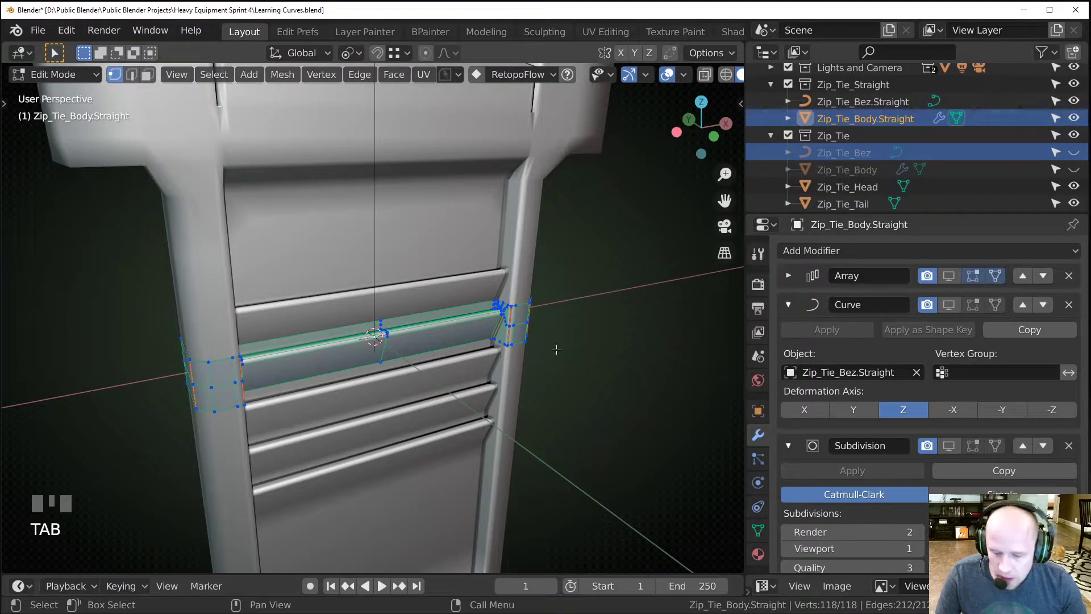
{"action": "scroll", "coordinate": [438, 353], "scroll_direction": "up", "scroll_amount": 3}
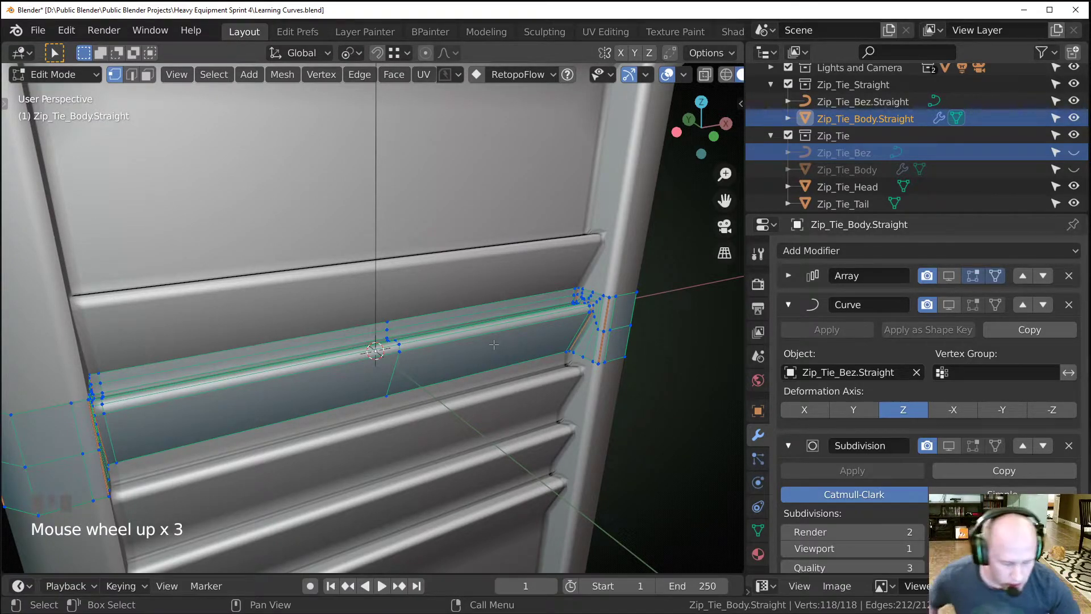
Examine the base segment's shape and top and bottom edges from the front and at an angle.
{"action": "key", "text": "KP_1"}
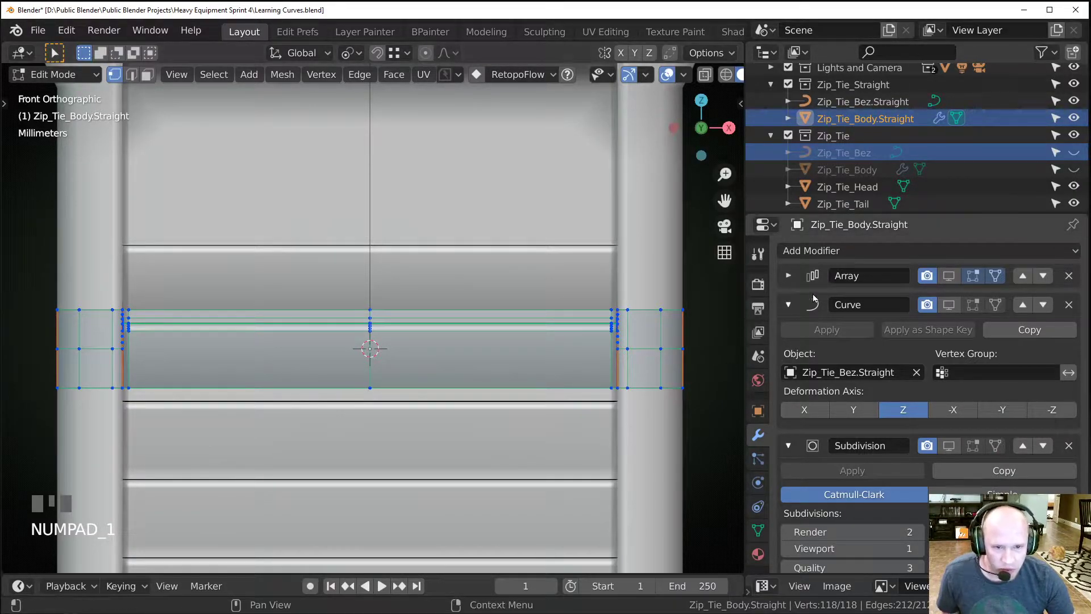
{"action": "scroll", "coordinate": [425, 347], "scroll_direction": "down", "scroll_amount": 4}
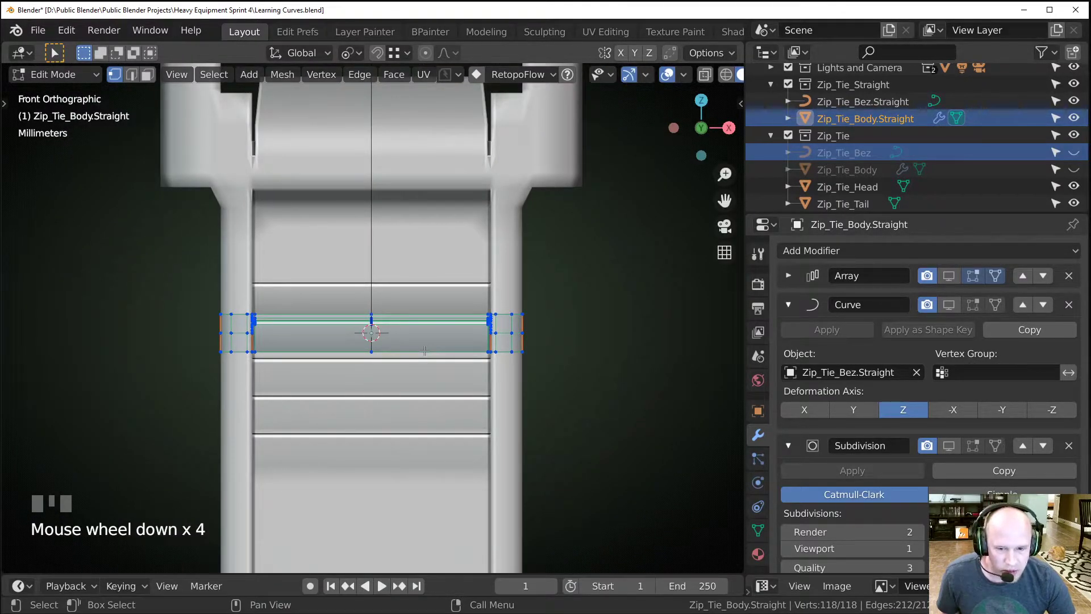
{"action": "middle_click_drag", "start_coordinate": [371, 335], "coordinate": [437, 368], "text": "shift"}
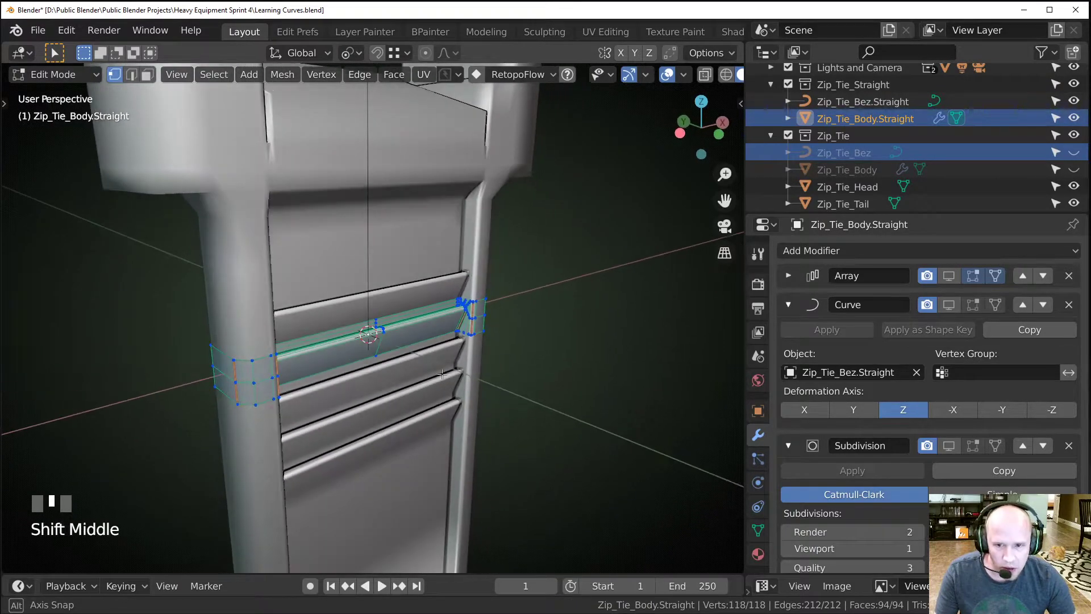
{"action": "scroll", "coordinate": [437, 368], "scroll_direction": "up", "scroll_amount": 2}
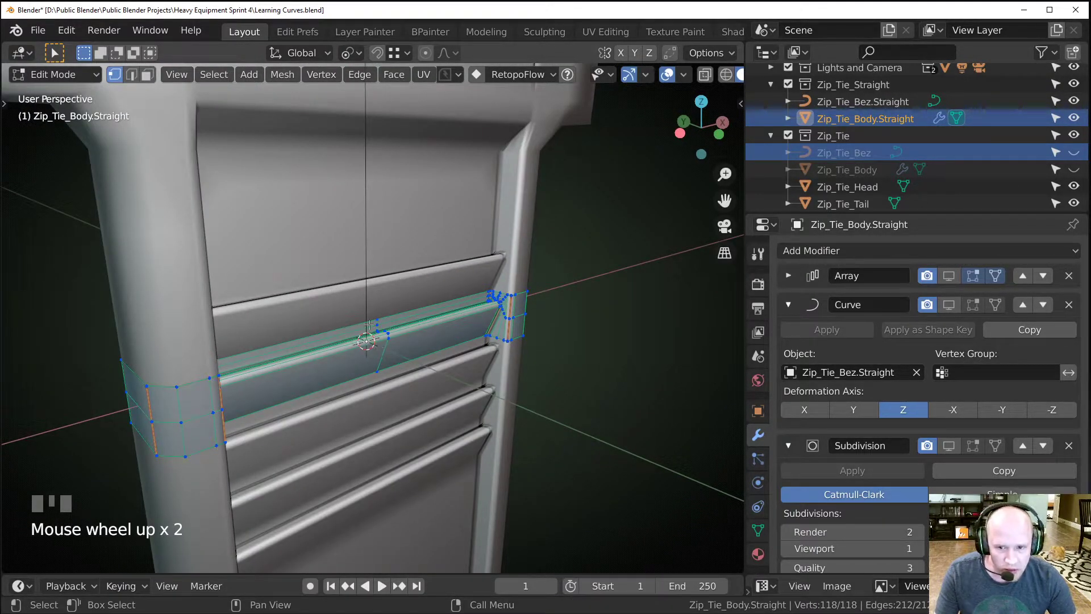
{"action": "scroll", "coordinate": [367, 342], "scroll_direction": "up", "scroll_amount": 2}
{"action": "middle_click_drag", "start_coordinate": [366, 342], "coordinate": [384, 364], "text": "shift"}
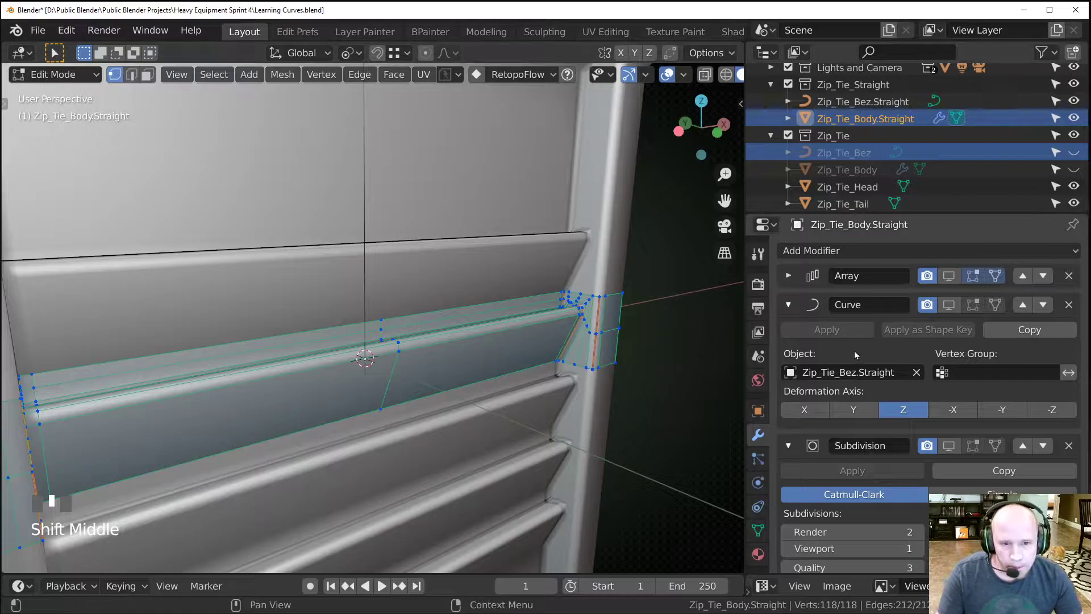
{"action": "scroll", "coordinate": [475, 362], "scroll_direction": "down", "scroll_amount": 1}
{"action": "mouse_move", "coordinate": [475, 361]}
{"action": "middle_mouse_down", "text": "shift"}
{"action": "mouse_move", "coordinate": [460, 340]}
{"action": "mouse_move", "coordinate": [469, 332]}
{"action": "mouse_move", "coordinate": [472, 357]}
{"action": "middle_mouse_up", "text": "shift"}
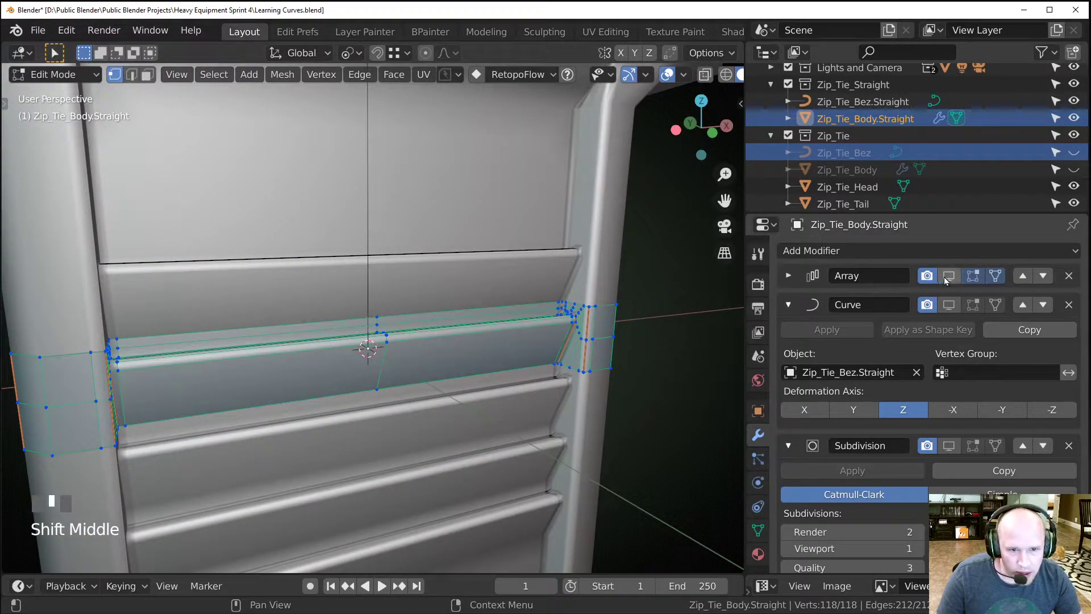
Expand the body's Array modifier and review its fit curve, relative offset, merge and cap settings.
{"action": "left_click", "coordinate": [788, 275]}
{"action": "scroll", "coordinate": [852, 420], "scroll_direction": "down", "scroll_amount": 2}
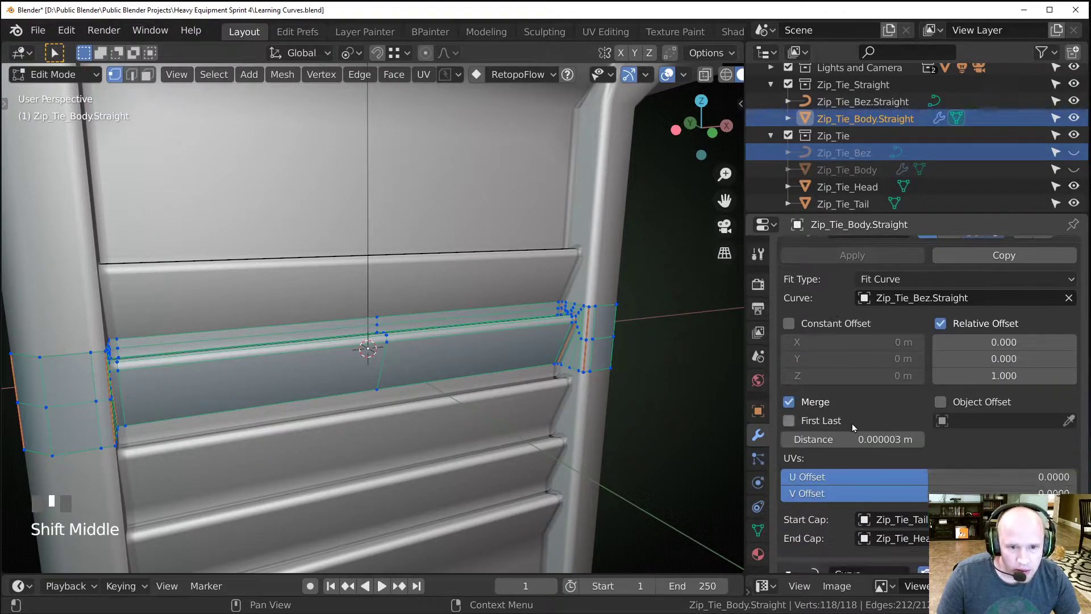
{"action": "scroll", "coordinate": [853, 488], "scroll_direction": "down", "scroll_amount": 2}
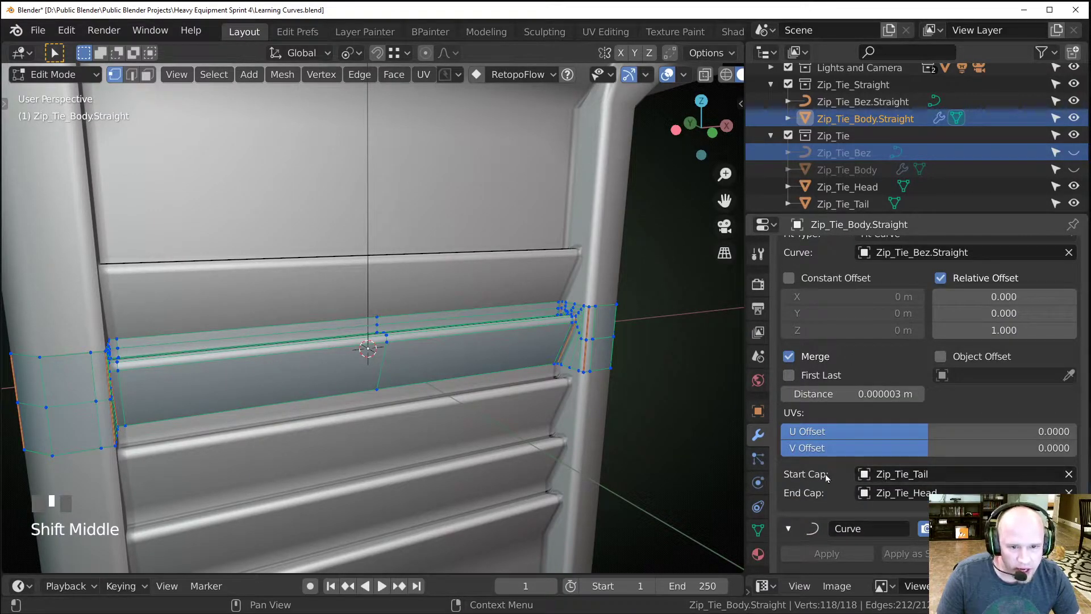
{"action": "scroll", "coordinate": [370, 361], "scroll_direction": "down", "scroll_amount": 8}
{"action": "scroll", "coordinate": [370, 360], "scroll_direction": "up", "scroll_amount": 3}
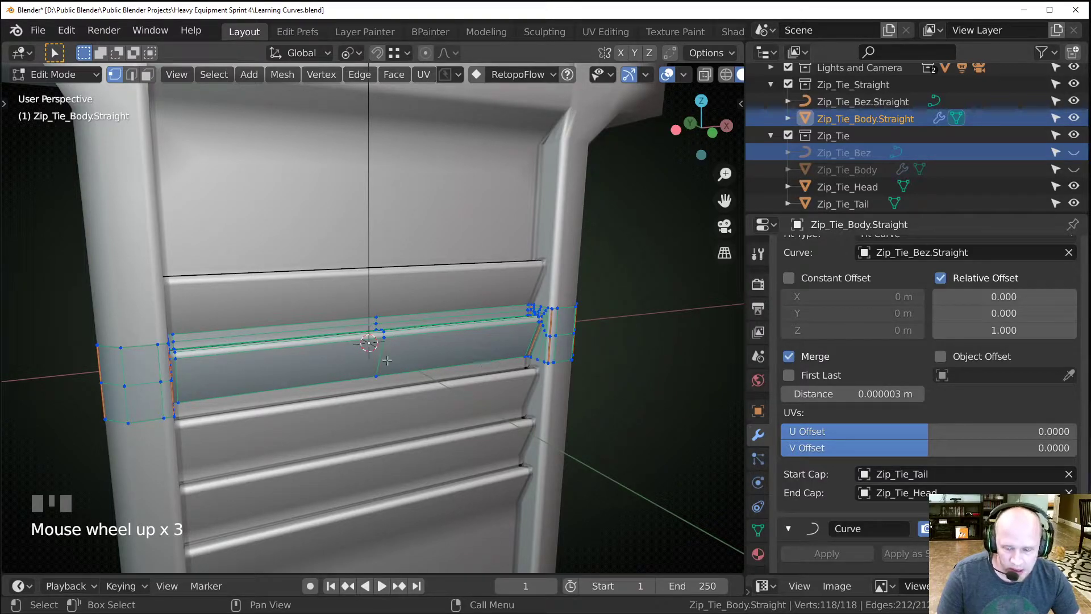
Leave the body mesh and open Zip_Tie_Head in Edit Mode to examine where its lower edge meets the body segment.
{"action": "key", "text": "Tab"}
{"action": "left_click", "coordinate": [322, 271]}
{"action": "key", "text": "Tab"}
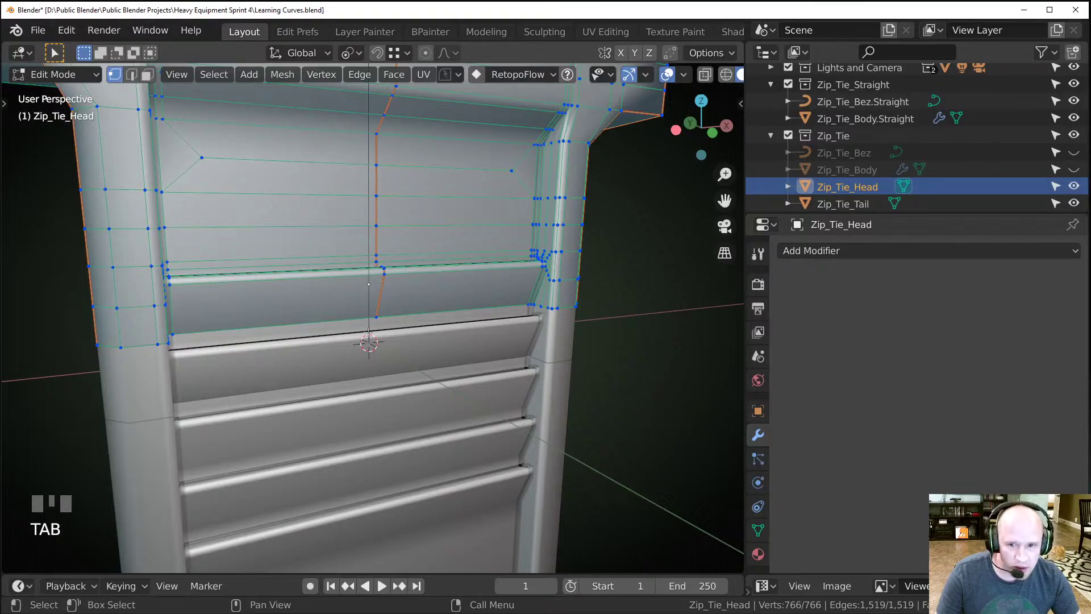
{"action": "middle_click_drag", "start_coordinate": [306, 293], "coordinate": [301, 369]}
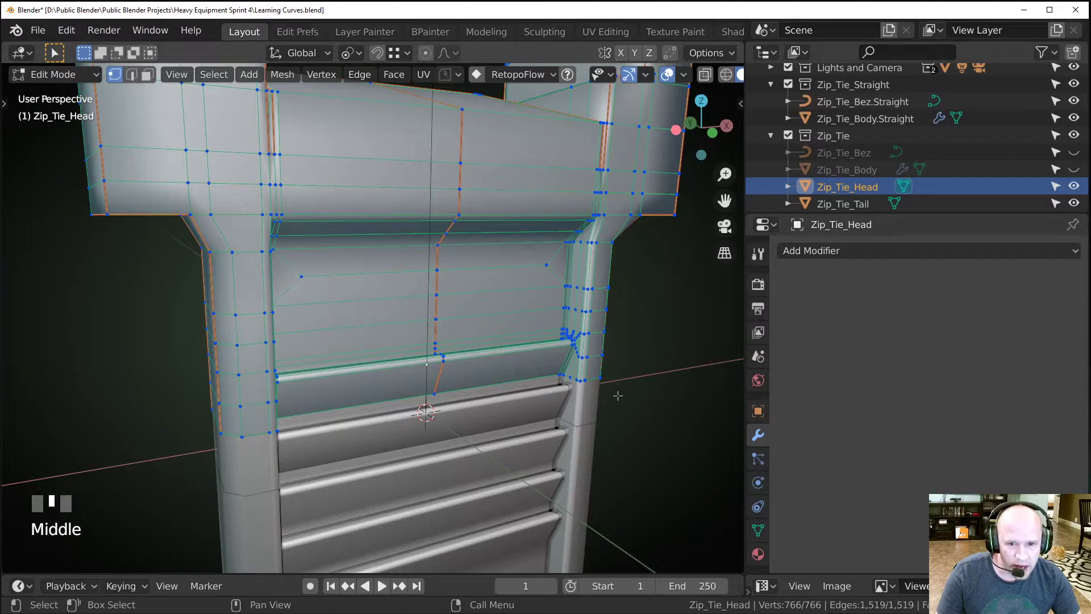
Return to Object Mode, reselect Zip_Tie_Body.Straight and review the start and end caps of its Array modifier.
{"action": "key", "text": "Tab"}
{"action": "left_click", "coordinate": [525, 402]}
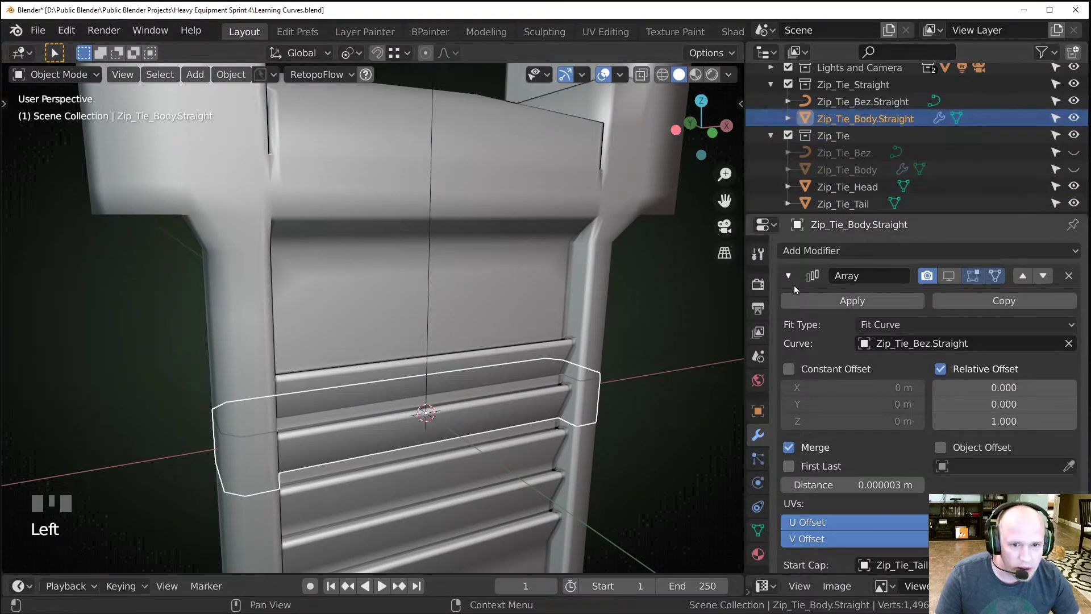
{"action": "scroll", "coordinate": [785, 421], "scroll_direction": "down", "scroll_amount": 5}
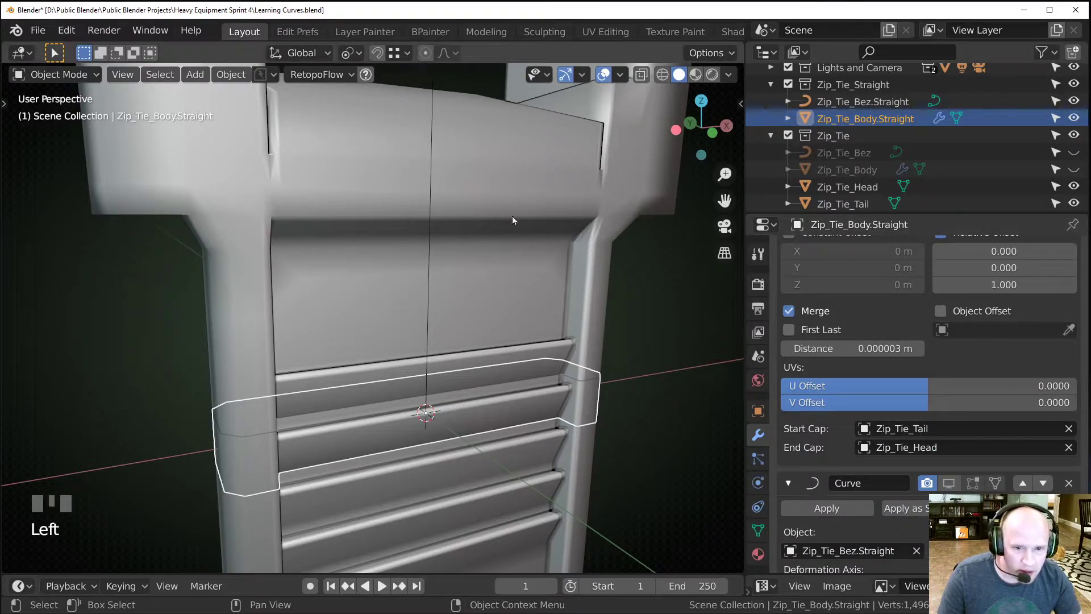
{"action": "scroll", "coordinate": [473, 405], "scroll_direction": "down", "scroll_amount": 11}
Open Zip_Tie_Tail in Edit Mode and examine its upper ridges and the joint with the body segment from the front.
{"action": "middle_click_drag", "start_coordinate": [439, 420], "coordinate": [373, 307]}
{"action": "scroll", "coordinate": [377, 353], "scroll_direction": "up", "scroll_amount": 6}
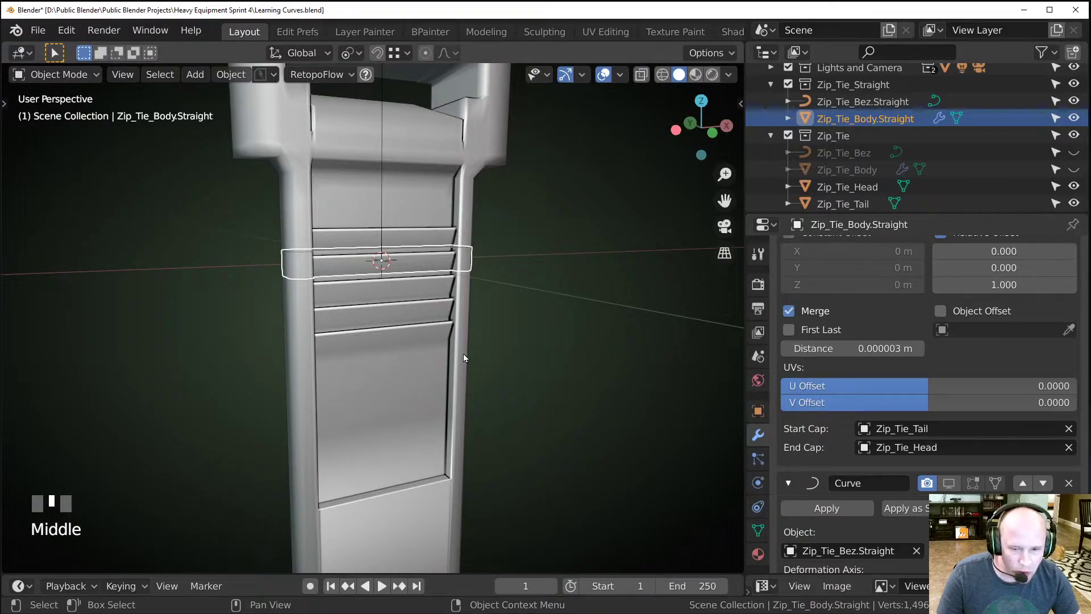
{"action": "middle_click_drag", "start_coordinate": [536, 287], "coordinate": [470, 292], "text": "shift"}
{"action": "scroll", "coordinate": [359, 280], "scroll_direction": "up", "scroll_amount": 4}
{"action": "middle_click_drag", "start_coordinate": [358, 281], "coordinate": [351, 319], "text": "shift"}
{"action": "scroll", "coordinate": [408, 286], "scroll_direction": "up", "scroll_amount": 2}
{"action": "left_click", "coordinate": [383, 248]}
{"action": "key", "text": "Tab"}
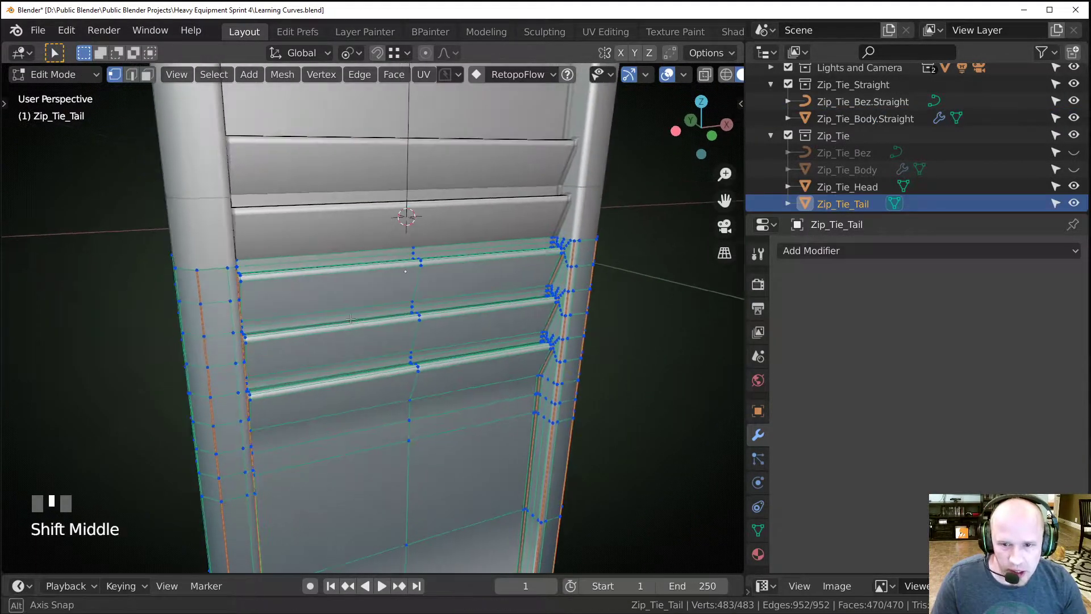
{"action": "key", "text": "KP_1"}
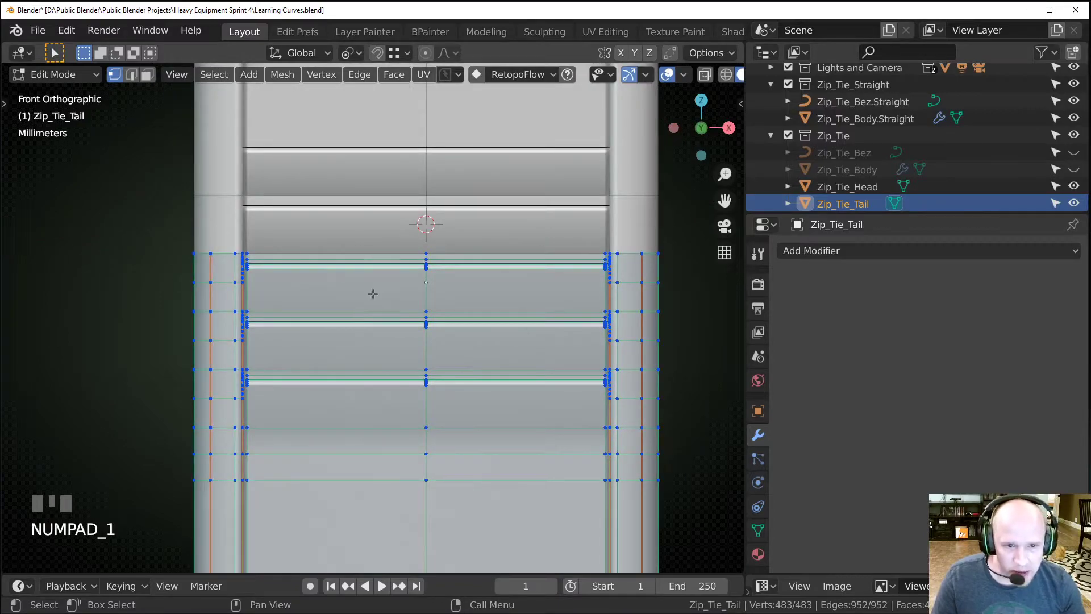
Select the upper boundary edge loop of Zip_Tie_Tail where it meets the body segment.
{"action": "middle_click_drag", "start_coordinate": [197, 272], "coordinate": [210, 271]}
{"action": "middle_click_drag", "start_coordinate": [210, 271], "coordinate": [230, 267], "text": "shift"}
{"action": "left_click", "coordinate": [246, 249], "text": "alt"}
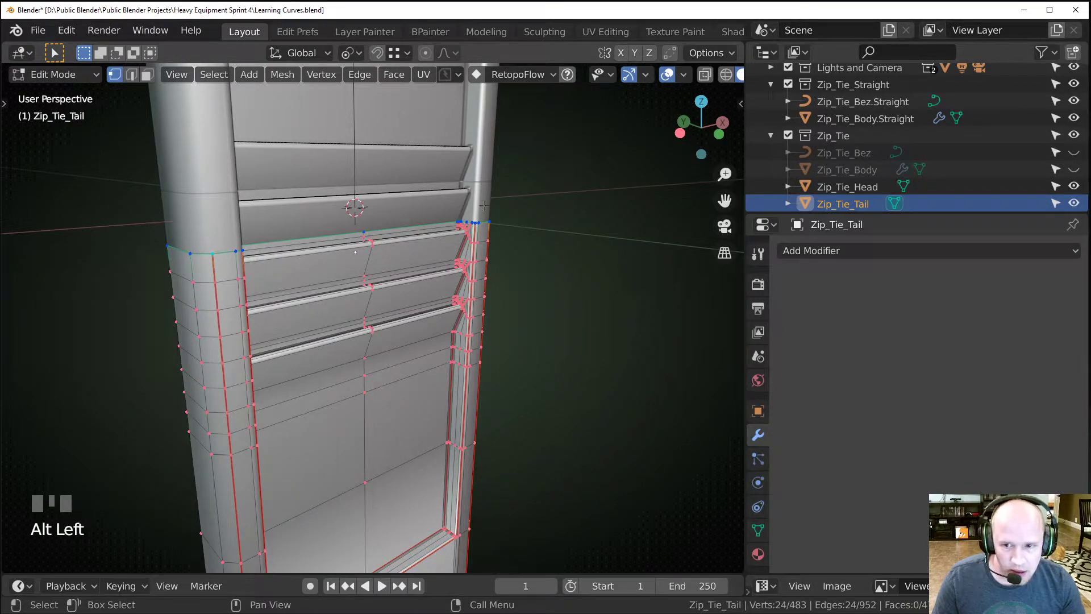
Open Zip_Tie_Head and Zip_Tie_Body.Straight in turn in Edit Mode to examine the boundary edges where the segments join.
{"action": "key", "text": "Tab"}
{"action": "left_click", "coordinate": [265, 183]}
{"action": "key", "text": "Tab"}
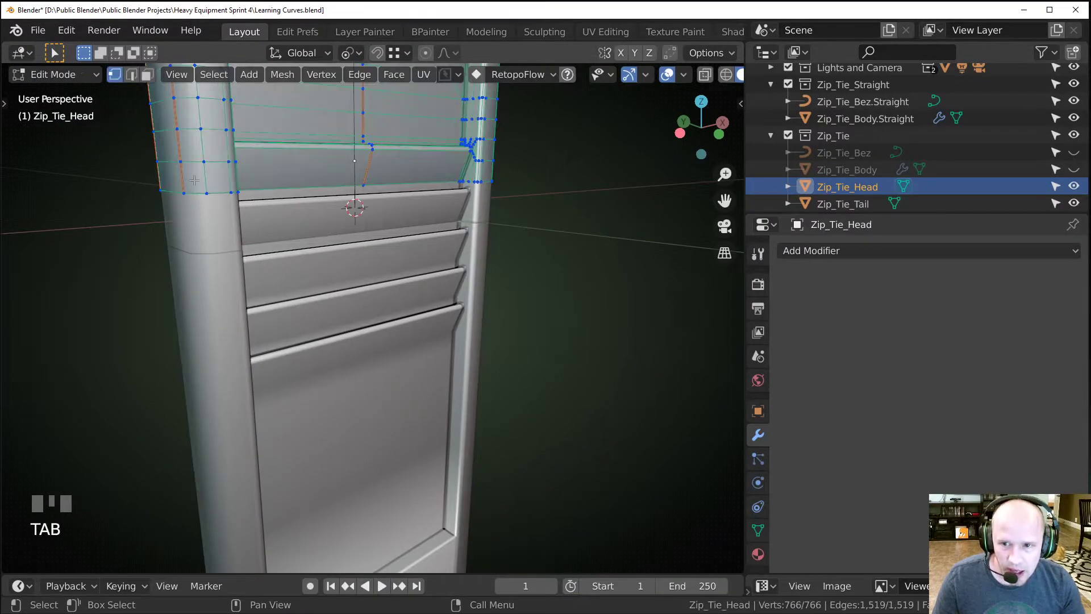
{"action": "key", "text": "Tab"}
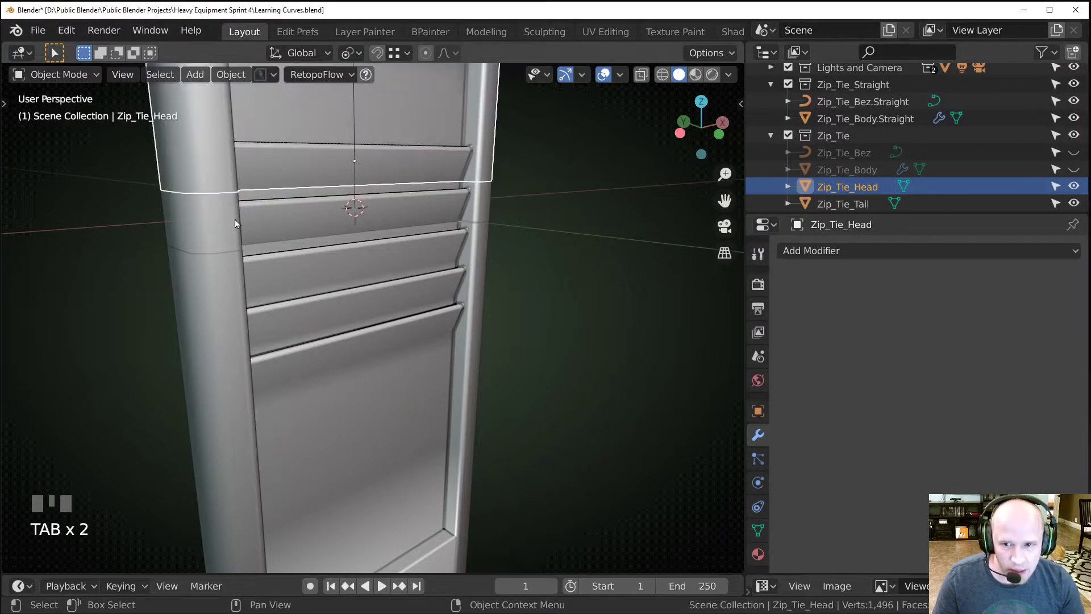
{"action": "left_click", "coordinate": [233, 219]}
{"action": "key", "text": "Tab"}
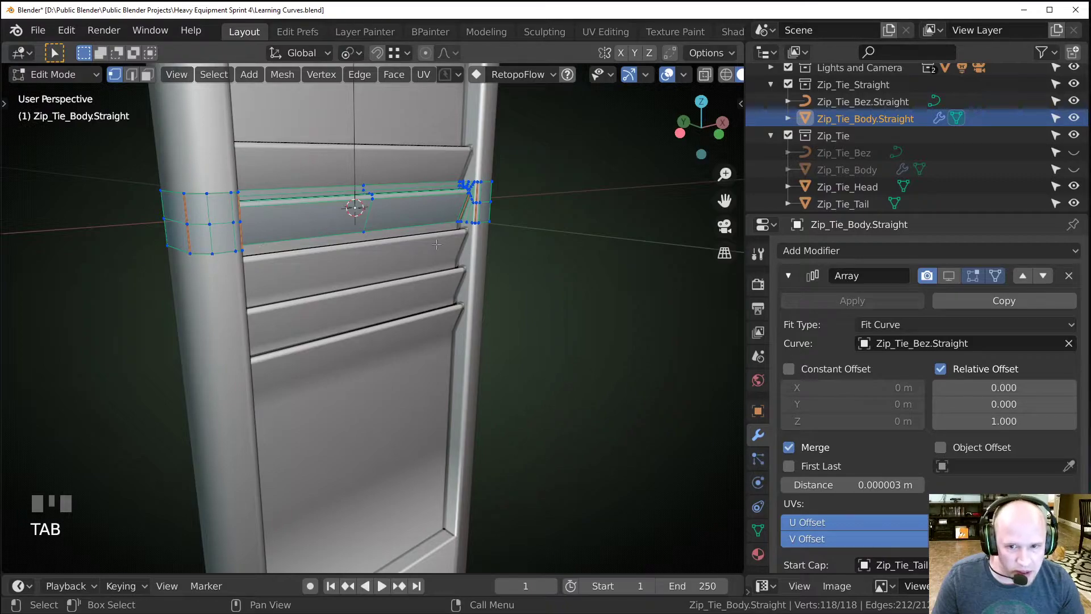
{"action": "middle_click_drag", "start_coordinate": [314, 256], "coordinate": [368, 307], "text": "shift"}
{"action": "key", "text": "Tab"}
Try to move the entire Zip_Tie_Tail mesh away from the body segment in Edit Mode.
{"action": "left_click", "coordinate": [295, 352]}
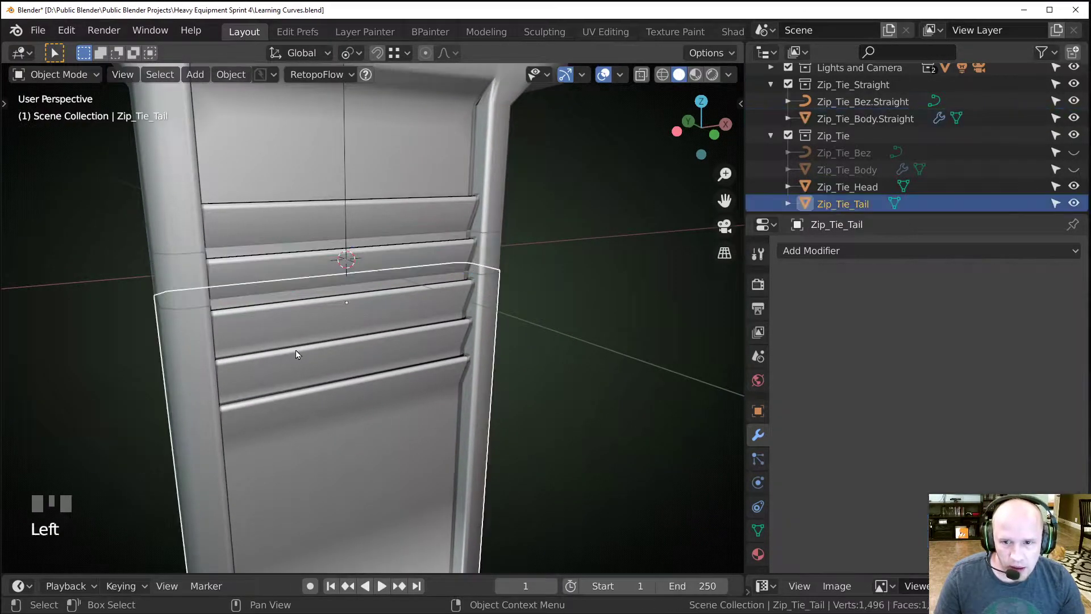
{"action": "key", "text": "Tab"}
{"action": "key", "text": "a"}
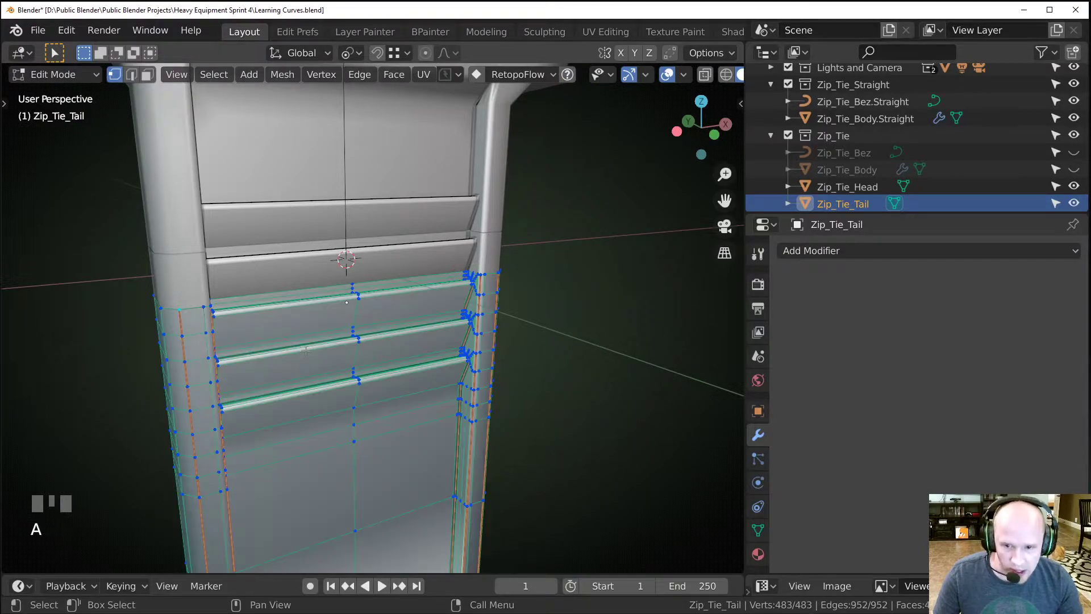
{"action": "key", "text": "g"}
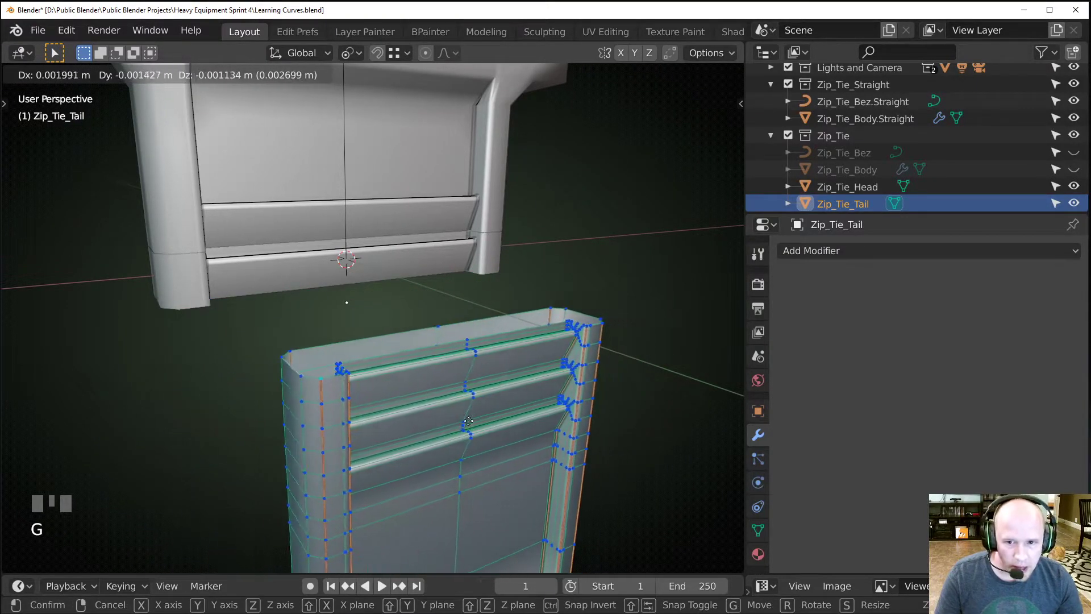
{"action": "left_click", "coordinate": [398, 387]}
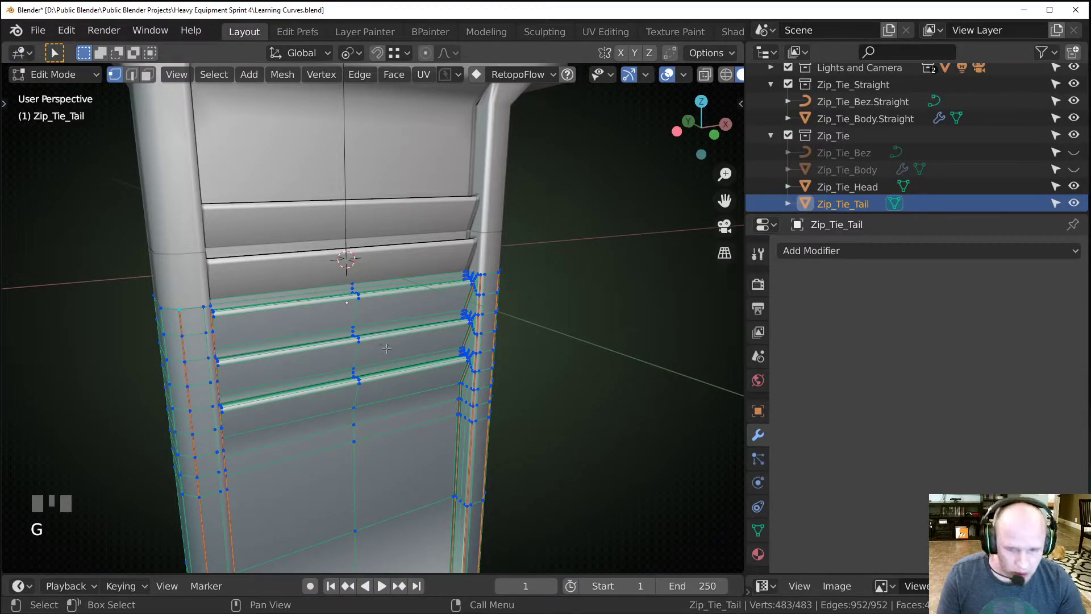
Compare the Zip_Tie_Tail, Zip_Tie_Body.Straight and Zip_Tie_Head meshes in Edit Mode from the front to check their alignment.
{"action": "key", "text": "KP_1"}
{"action": "scroll", "coordinate": [372, 316], "scroll_direction": "up", "scroll_amount": 2}
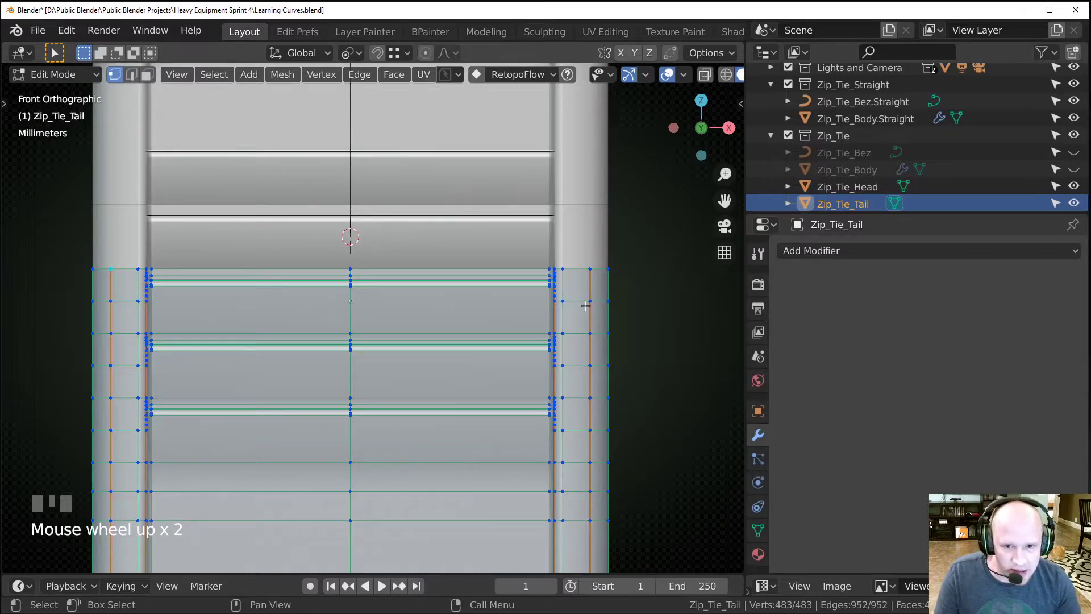
{"action": "key", "text": "Tab"}
{"action": "left_click", "coordinate": [346, 255]}
{"action": "key", "text": "Tab"}
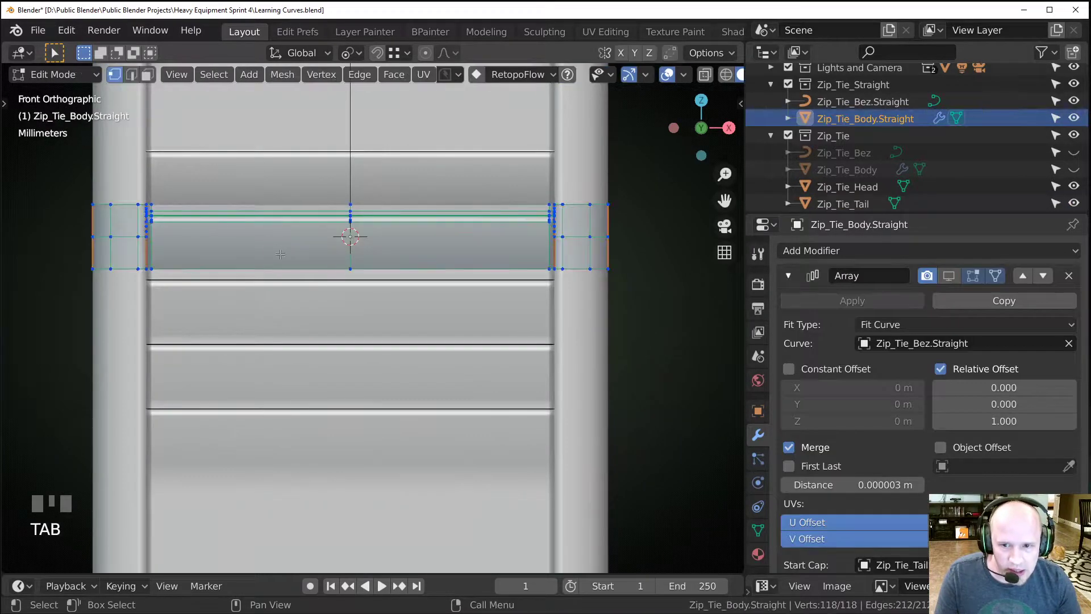
{"action": "key", "text": "Tab"}
{"action": "left_click", "coordinate": [341, 177]}
{"action": "key", "text": "Tab"}
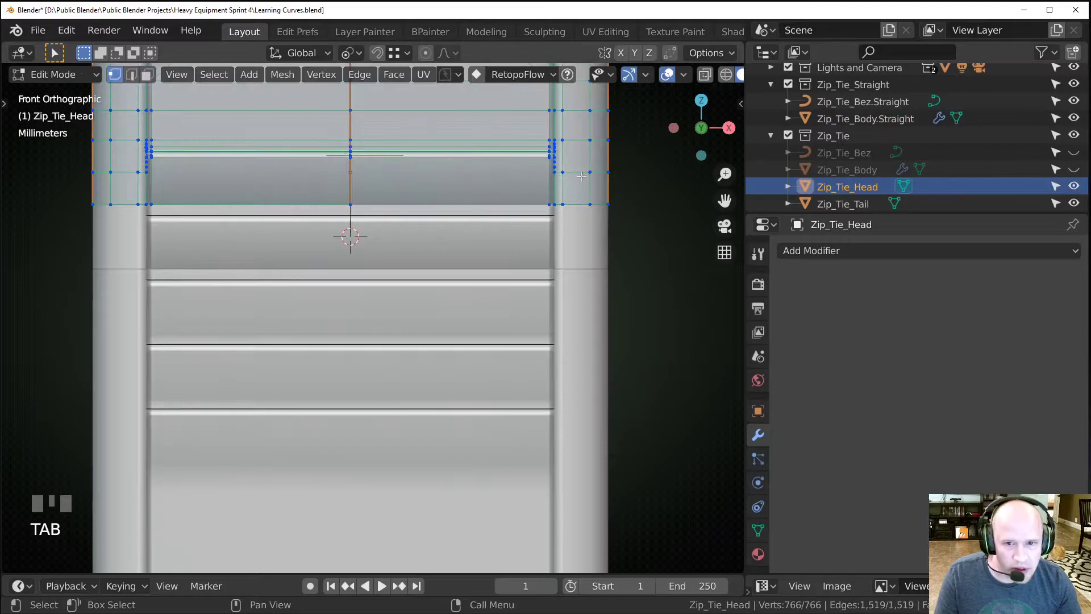
{"action": "scroll", "coordinate": [356, 178], "scroll_direction": "down", "scroll_amount": 1}
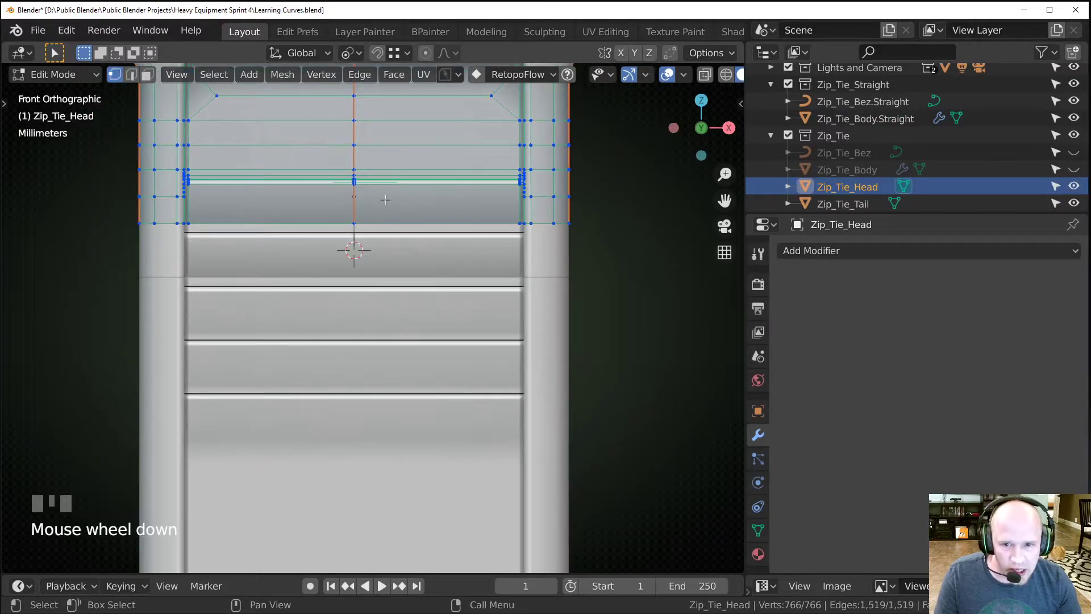
{"action": "scroll", "coordinate": [409, 202], "scroll_direction": "up", "scroll_amount": 1}
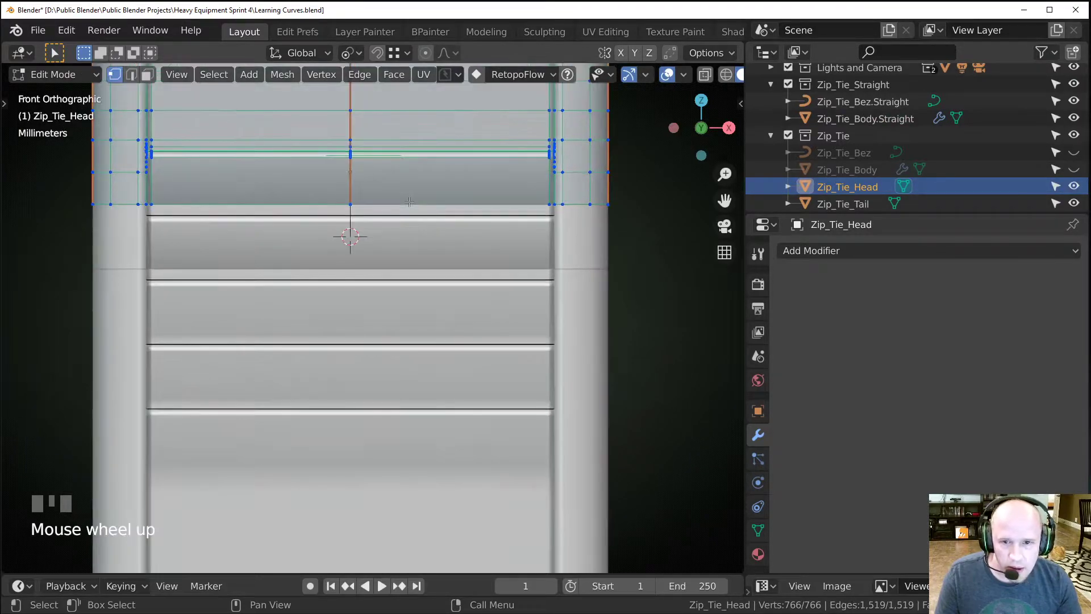
Return to Object Mode and hide the Zip_Tie_Head and Zip_Tie_Tail objects.
{"action": "scroll", "coordinate": [412, 273], "scroll_direction": "down", "scroll_amount": 2}
{"action": "key", "text": "Tab"}
{"action": "left_click", "coordinate": [404, 275]}
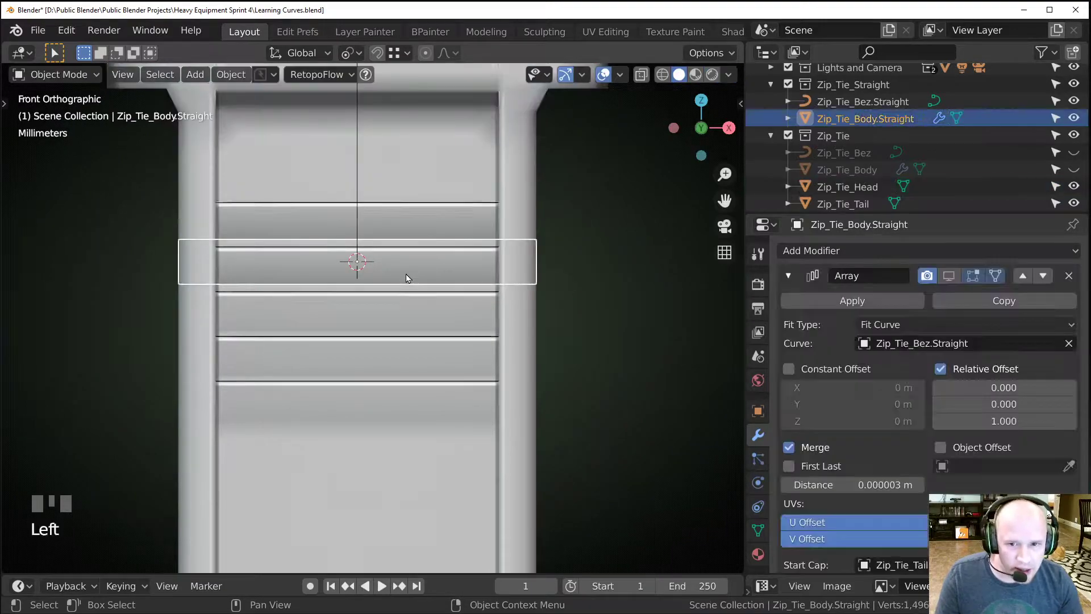
{"action": "scroll", "coordinate": [470, 246], "scroll_direction": "down", "scroll_amount": 2}
{"action": "left_click", "coordinate": [454, 226]}
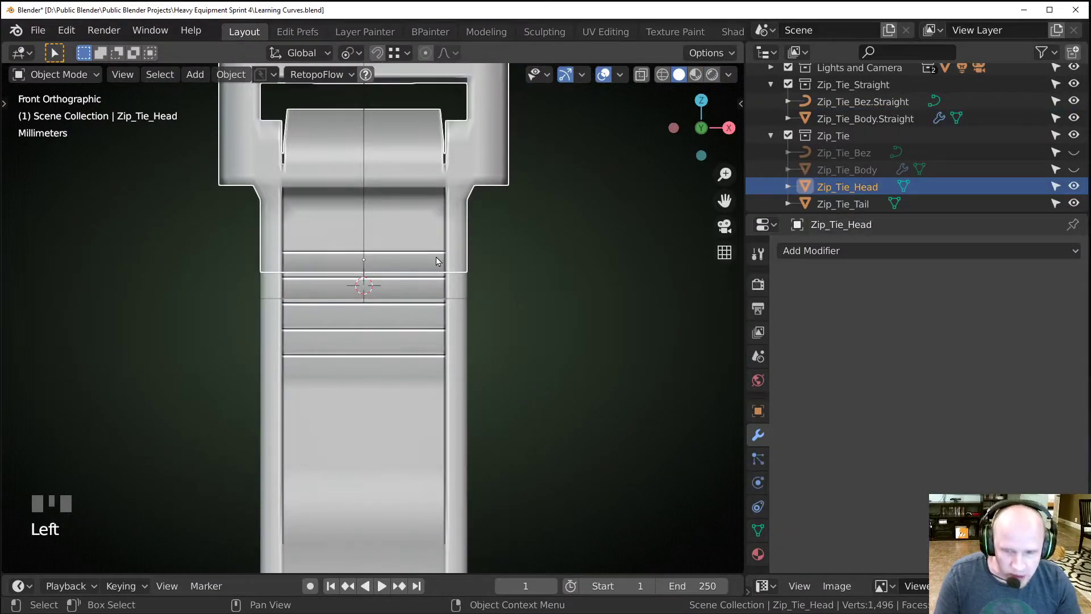
{"action": "key", "text": "h"}
{"action": "left_click", "coordinate": [402, 377]}
{"action": "key", "text": "h"}
Enable viewport display of the Array modifier on Zip_Tie_Body.Straight.
{"action": "left_click", "coordinate": [400, 289]}
{"action": "middle_click_drag", "start_coordinate": [507, 282], "coordinate": [574, 301], "text": "shift"}
{"action": "left_click", "coordinate": [948, 276]}
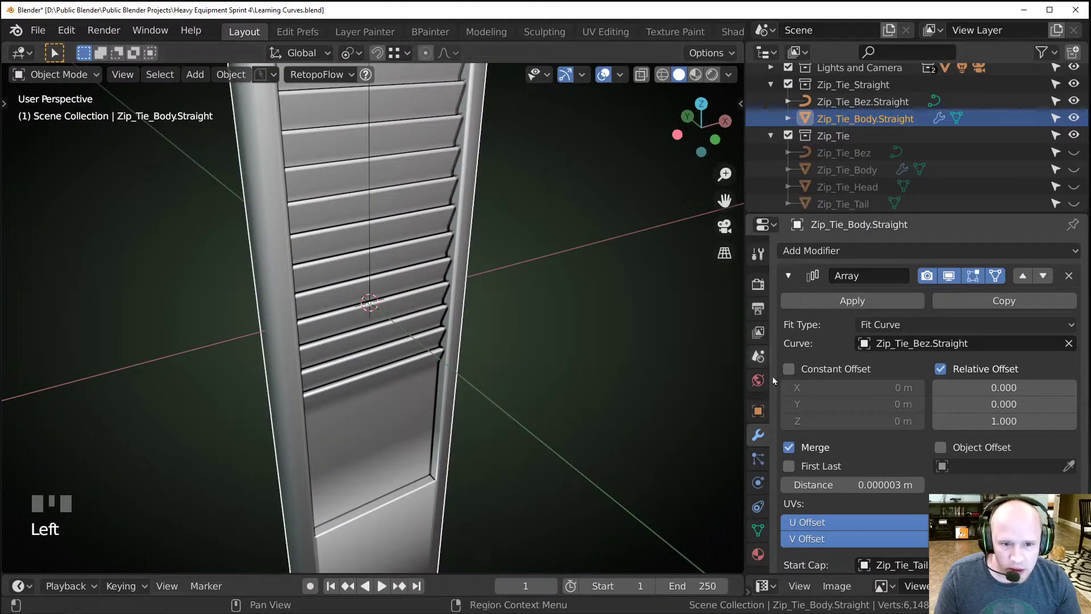
Clear the Zip_Tie_Tail start cap and Zip_Tie_Head end cap from the body's Array modifier and examine the uncapped strip.
{"action": "scroll", "coordinate": [857, 438], "scroll_direction": "down", "scroll_amount": 5}
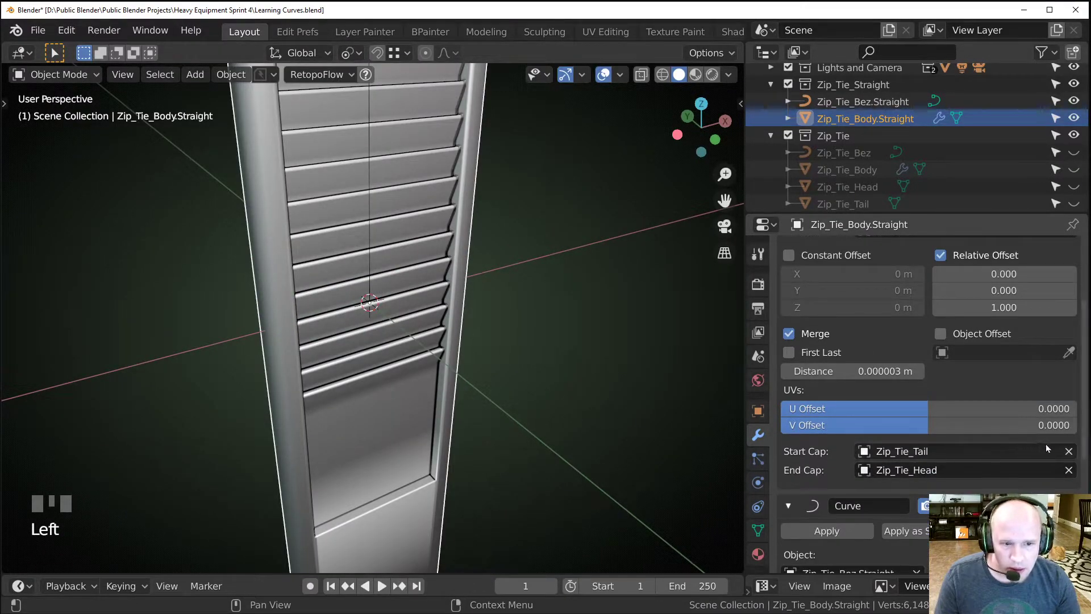
{"action": "left_click", "coordinate": [1068, 451]}
{"action": "left_click", "coordinate": [1068, 470]}
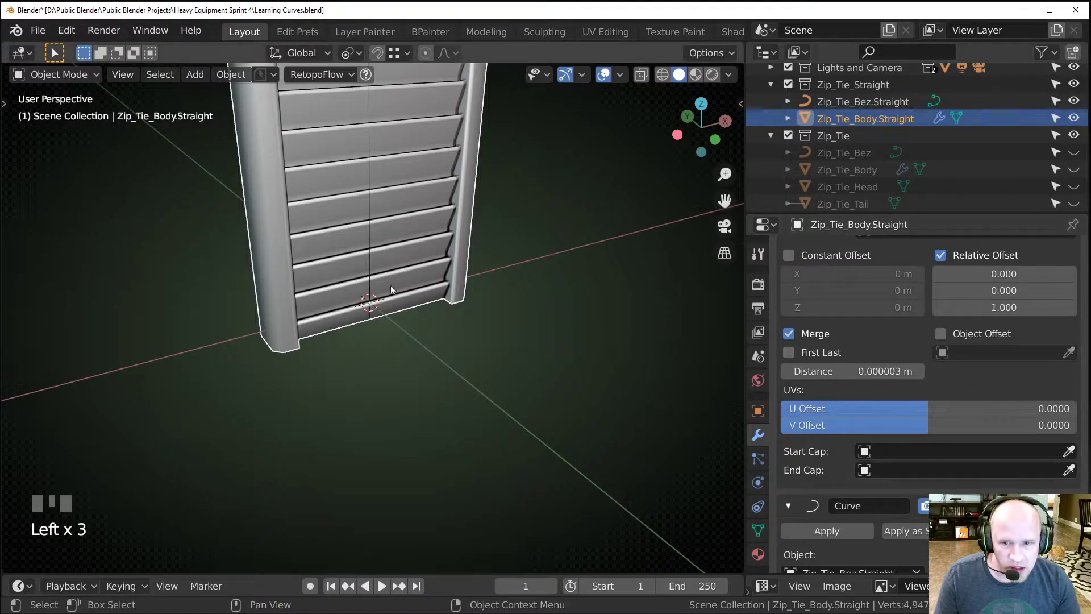
{"action": "scroll", "coordinate": [432, 225], "scroll_direction": "down", "scroll_amount": 8}
{"action": "scroll", "coordinate": [427, 312], "scroll_direction": "down", "scroll_amount": 1}
{"action": "scroll", "coordinate": [391, 322], "scroll_direction": "up", "scroll_amount": 2}
{"action": "scroll", "coordinate": [392, 318], "scroll_direction": "up", "scroll_amount": 1}
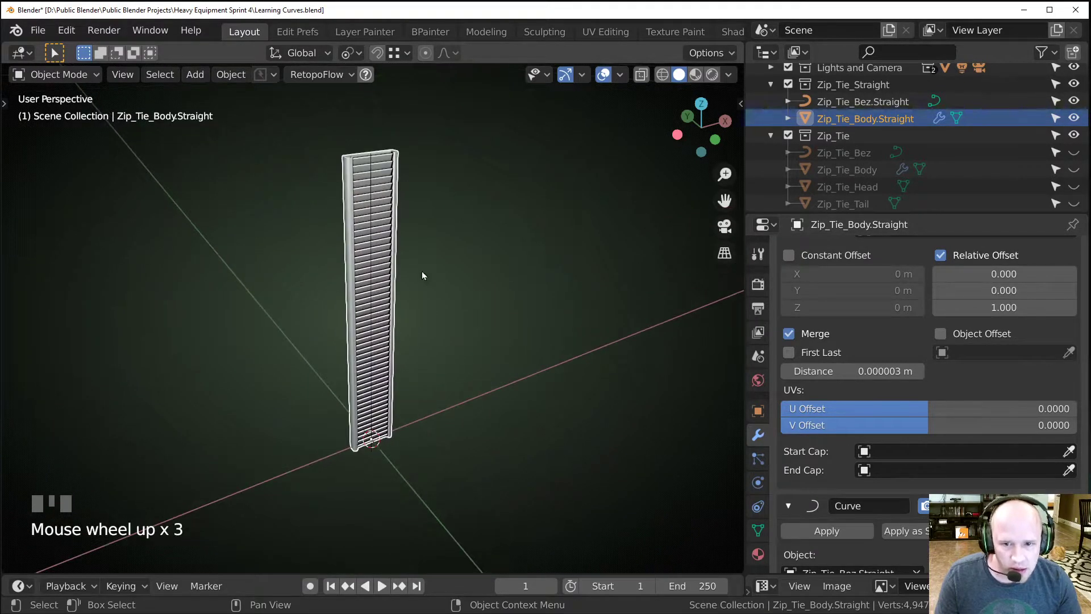
{"action": "scroll", "coordinate": [869, 341], "scroll_direction": "up", "scroll_amount": 3}
{"action": "scroll", "coordinate": [847, 338], "scroll_direction": "up", "scroll_amount": 2}
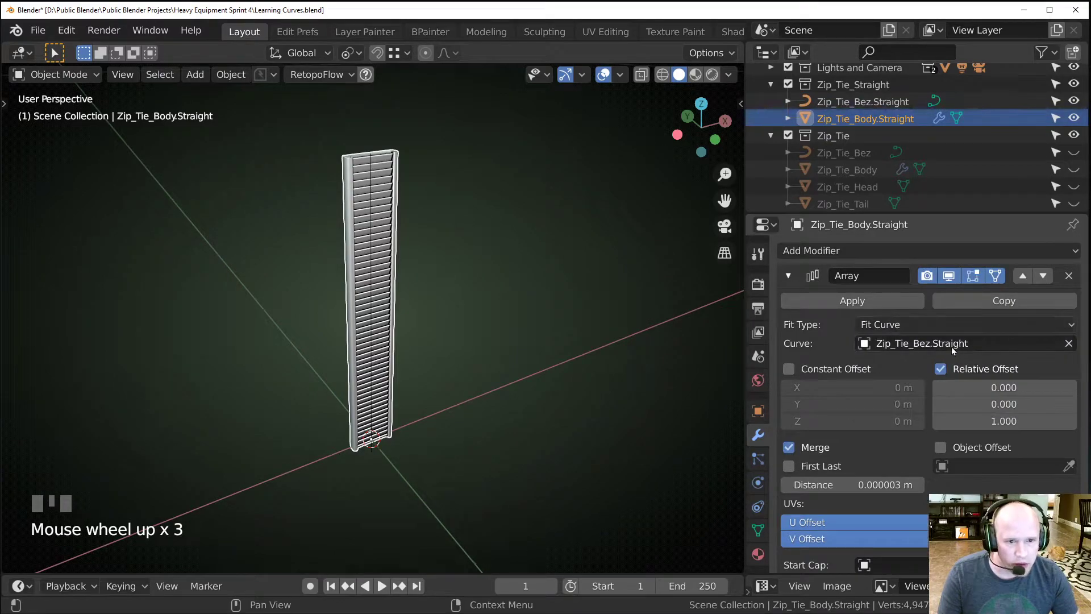
Open Zip_Tie_Bez.Straight in Edit Mode and move its upper end point down along Z by about 0.02 m.
{"action": "double_click", "coordinate": [381, 231]}
{"action": "left_click", "coordinate": [382, 233]}
{"action": "key", "text": "Tab"}
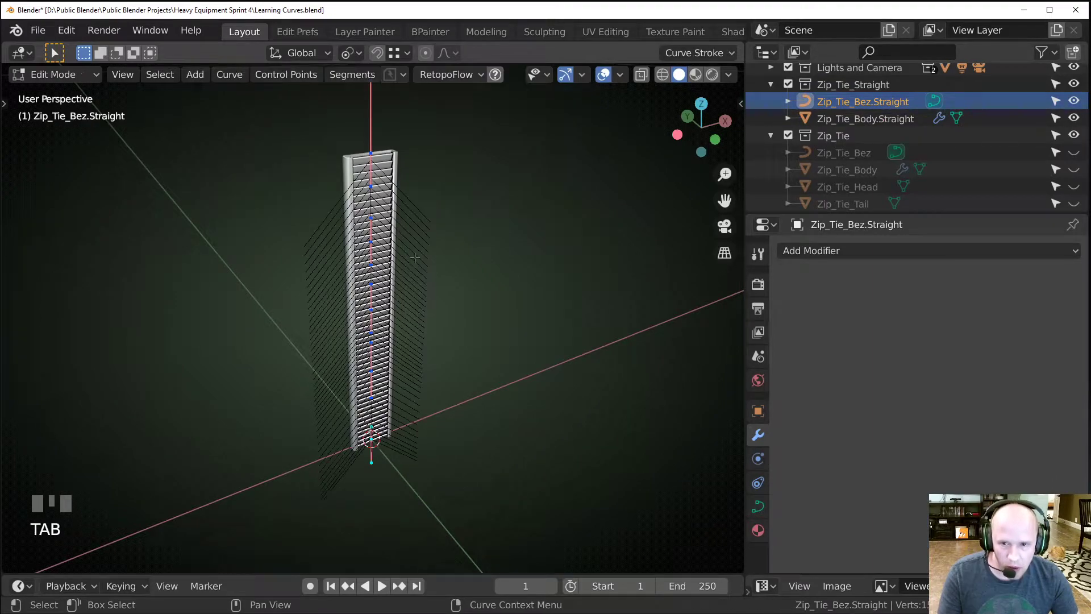
{"action": "left_click", "coordinate": [371, 153]}
{"action": "key", "text": "g"}
{"action": "key", "text": "z"}
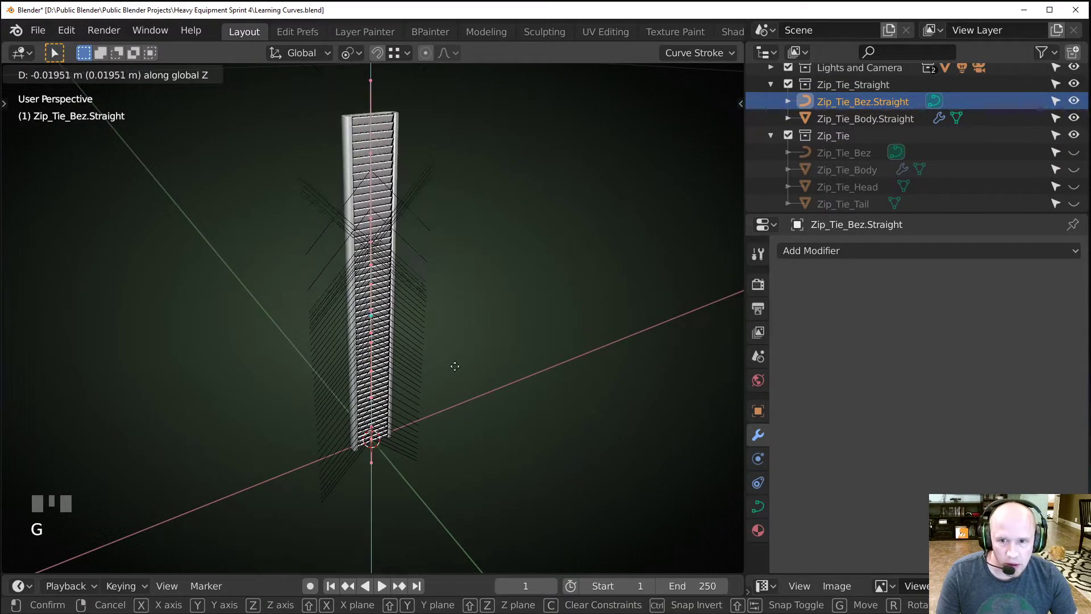
{"action": "left_click", "coordinate": [446, 361]}
Try to scale all control points of Zip_Tie_Bez.Straight up by a factor of about 1.5.
{"action": "scroll", "coordinate": [426, 232], "scroll_direction": "down", "scroll_amount": 3}
{"action": "middle_click_drag", "start_coordinate": [426, 232], "coordinate": [425, 323]}
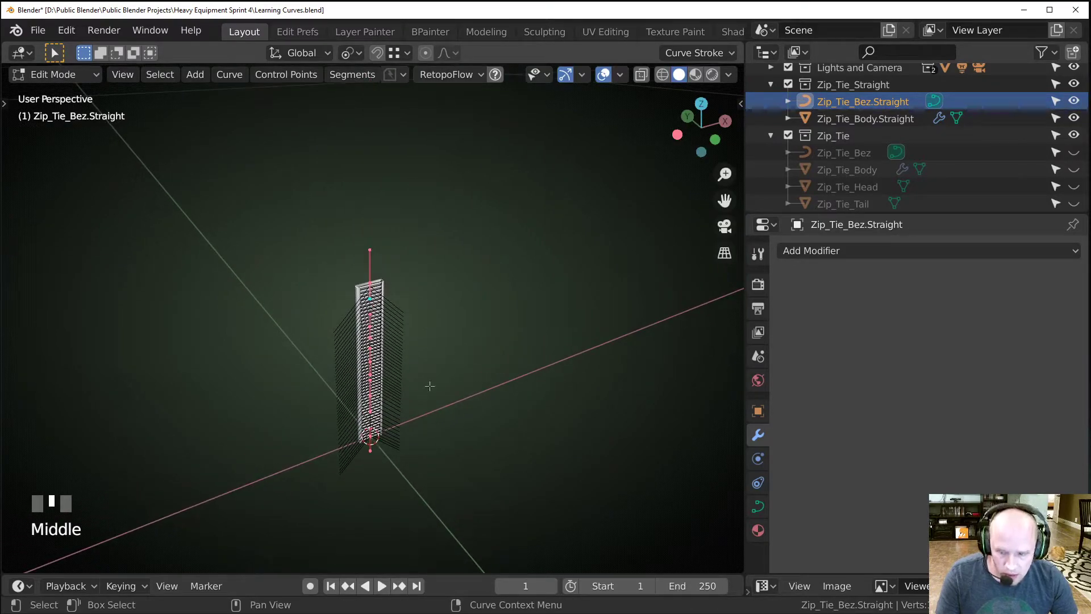
{"action": "key", "text": "a"}
{"action": "key", "text": "s"}
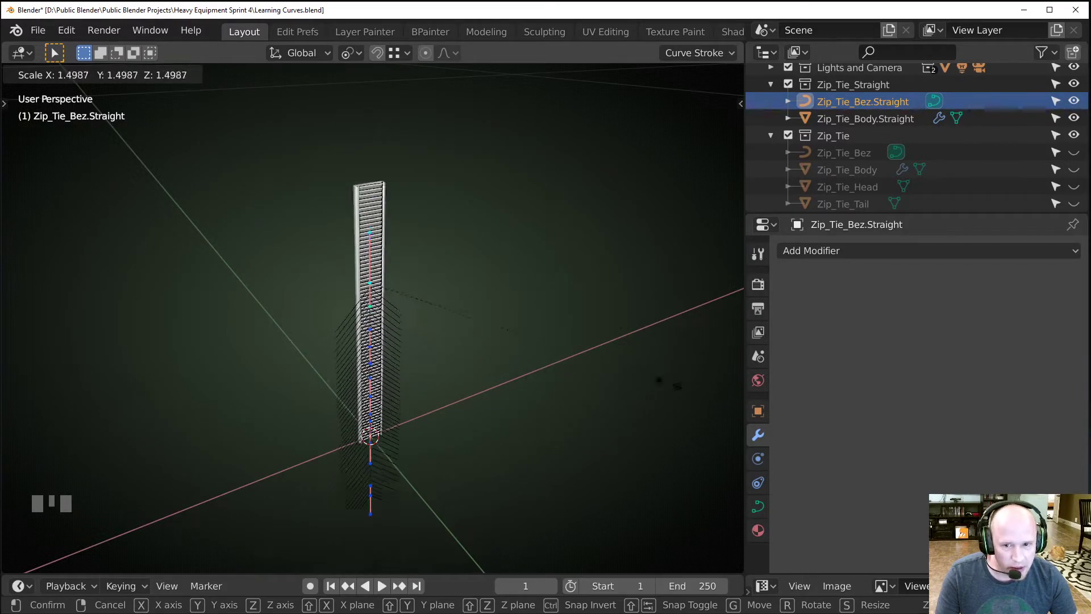
{"action": "left_click", "coordinate": [664, 372]}
{"action": "scroll", "coordinate": [684, 365], "scroll_direction": "up", "scroll_amount": 3}
{"action": "mouse_move", "coordinate": [477, 379]}
{"action": "middle_mouse_down", "text": "shift"}
{"action": "mouse_move", "coordinate": [433, 405]}
{"action": "mouse_move", "coordinate": [441, 365]}
{"action": "mouse_move", "coordinate": [501, 424]}
{"action": "mouse_move", "coordinate": [475, 443]}
{"action": "mouse_move", "coordinate": [478, 385]}
{"action": "middle_mouse_up", "text": "shift"}
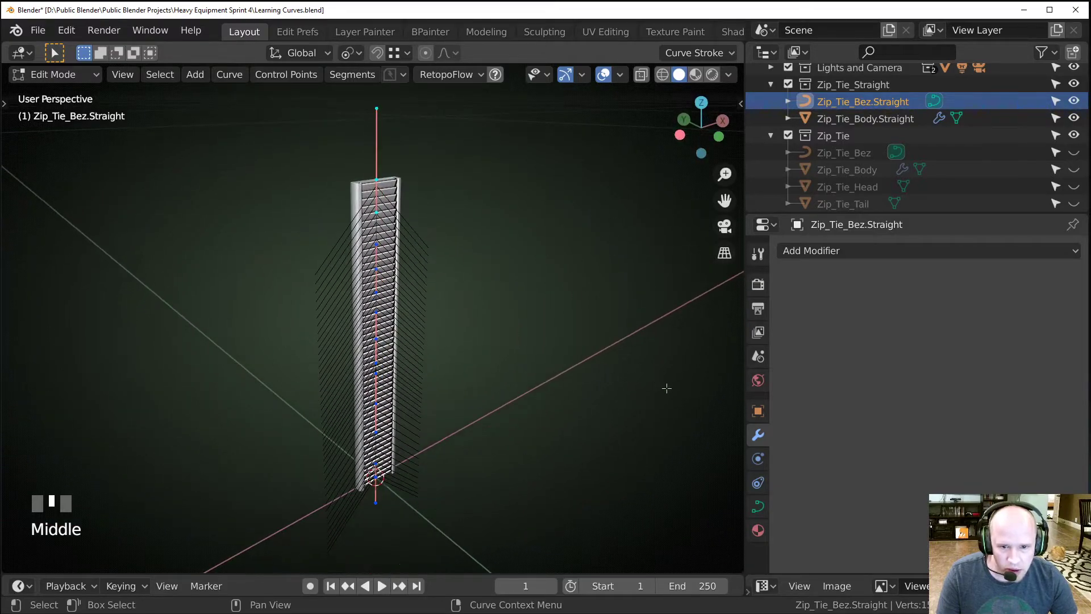
Undo the curve edits and the cap removals so the Array modifier uses the tail and head caps again.
{"action": "key", "text": "Tab"}
{"action": "key", "text": "ctrl+z"}
{"action": "key", "text": "ctrl+z"}
{"action": "key", "text": "ctrl+z"}
{"action": "key", "text": "ctrl+z"}
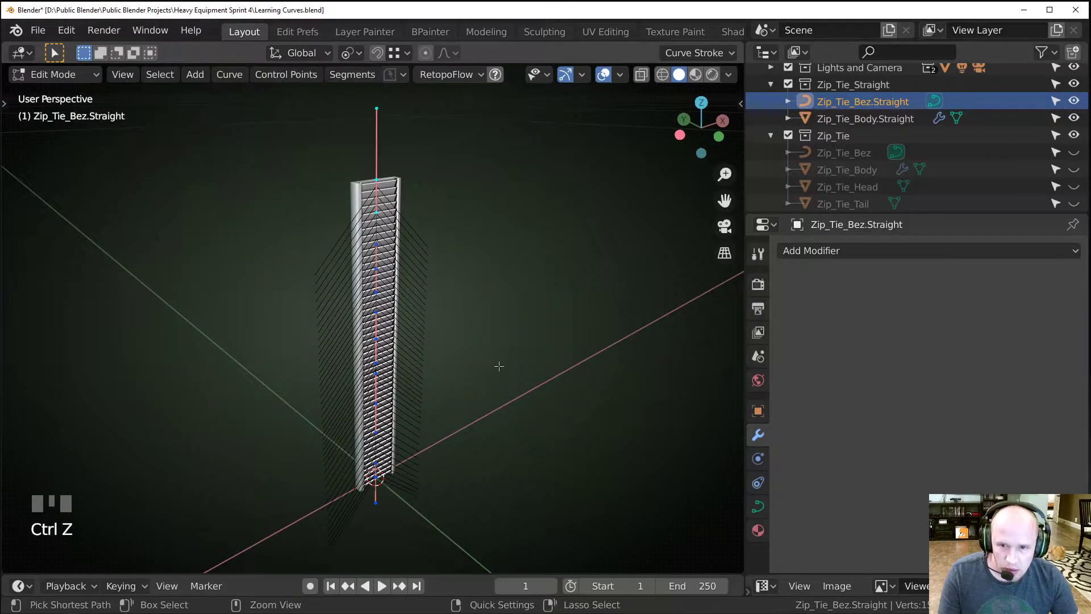
{"action": "key", "text": "ctrl+z"}
{"action": "key", "text": "ctrl+z"}
{"action": "key", "text": "ctrl+z"}
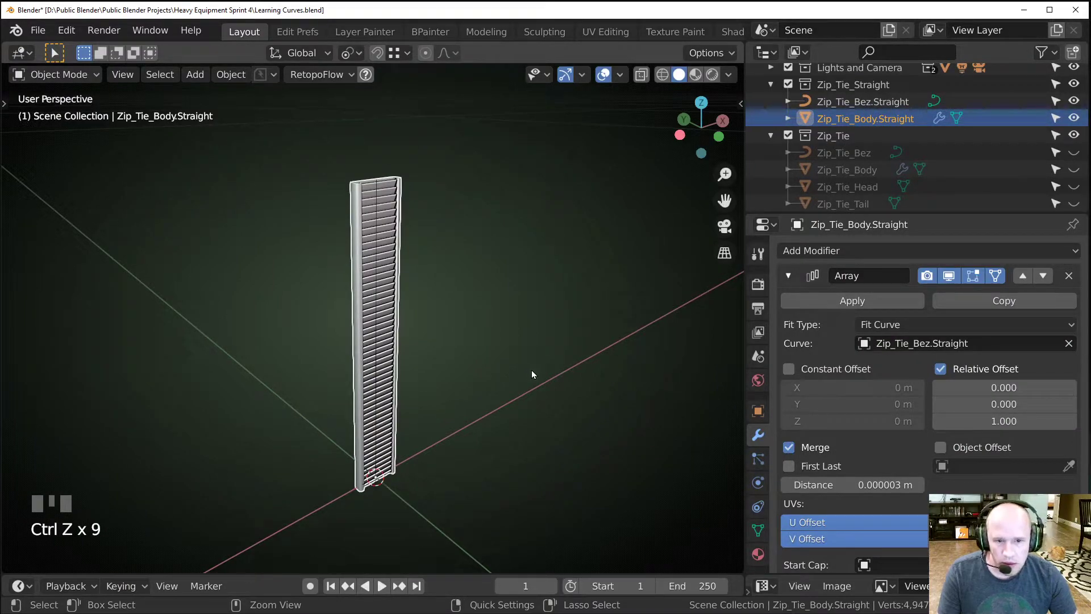
{"action": "key", "text": "ctrl+z"}
{"action": "key", "text": "ctrl+z"}
Reselect Zip_Tie_Body.Straight and examine the capped zip tie from head to tail.
{"action": "middle_click_drag", "start_coordinate": [458, 445], "coordinate": [364, 403], "text": "shift"}
{"action": "scroll", "coordinate": [432, 473], "scroll_direction": "up", "scroll_amount": 2}
{"action": "left_click", "coordinate": [372, 364]}
{"action": "middle_click_drag", "start_coordinate": [393, 285], "coordinate": [379, 346]}
{"action": "left_click", "coordinate": [379, 348]}
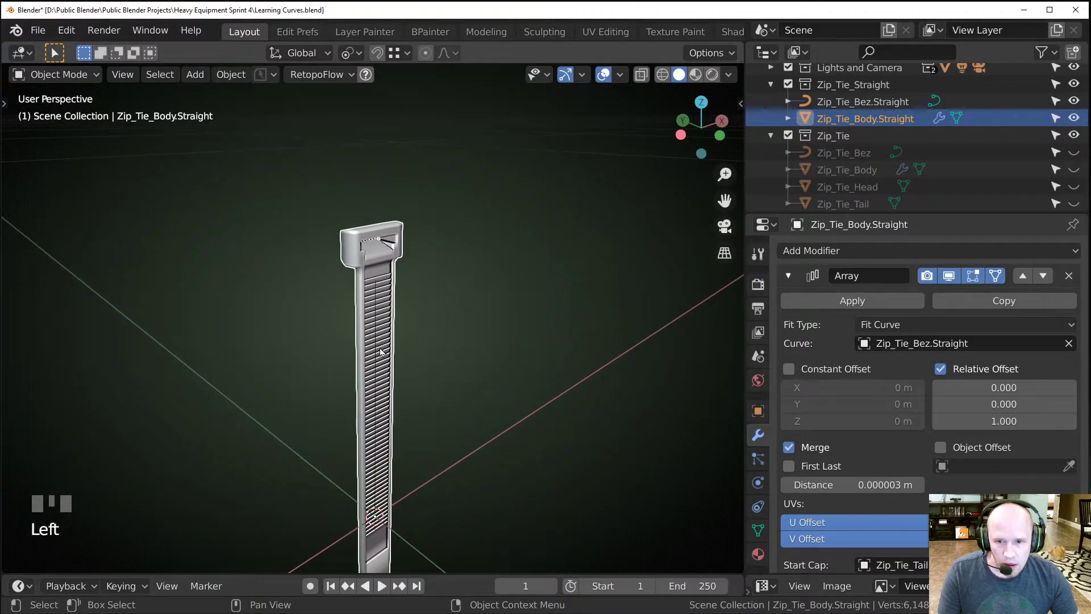
Open Zip_Tie_Bez.Straight in Edit Mode and examine how its control points run through the zip tie from head to tail.
{"action": "scroll", "coordinate": [426, 321], "scroll_direction": "up", "scroll_amount": 2}
{"action": "left_click", "coordinate": [355, 301]}
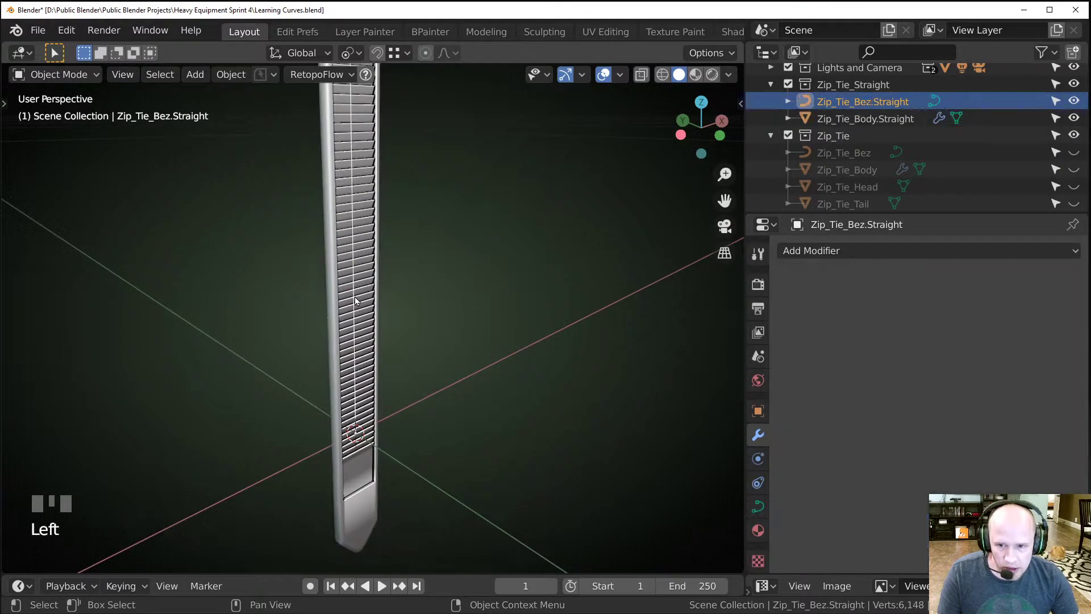
{"action": "scroll", "coordinate": [358, 303], "scroll_direction": "down", "scroll_amount": 2}
{"action": "key", "text": "Tab"}
{"action": "middle_click_drag", "start_coordinate": [376, 322], "coordinate": [267, 383]}
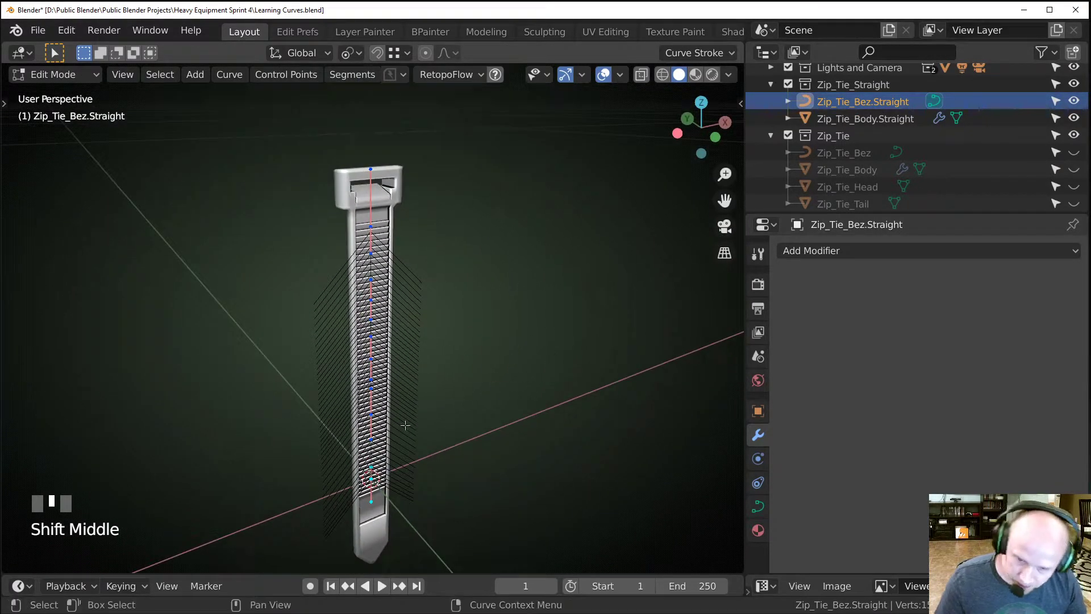
{"action": "middle_click_drag", "start_coordinate": [405, 425], "coordinate": [468, 348]}
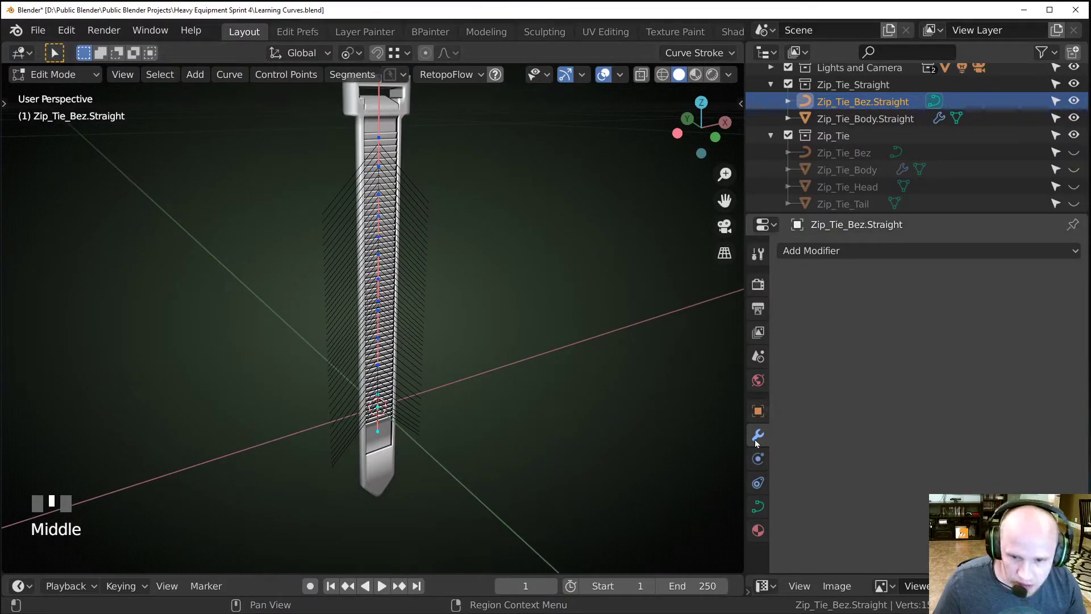
{"action": "middle_click_drag", "start_coordinate": [438, 392], "coordinate": [416, 383], "text": "shift"}
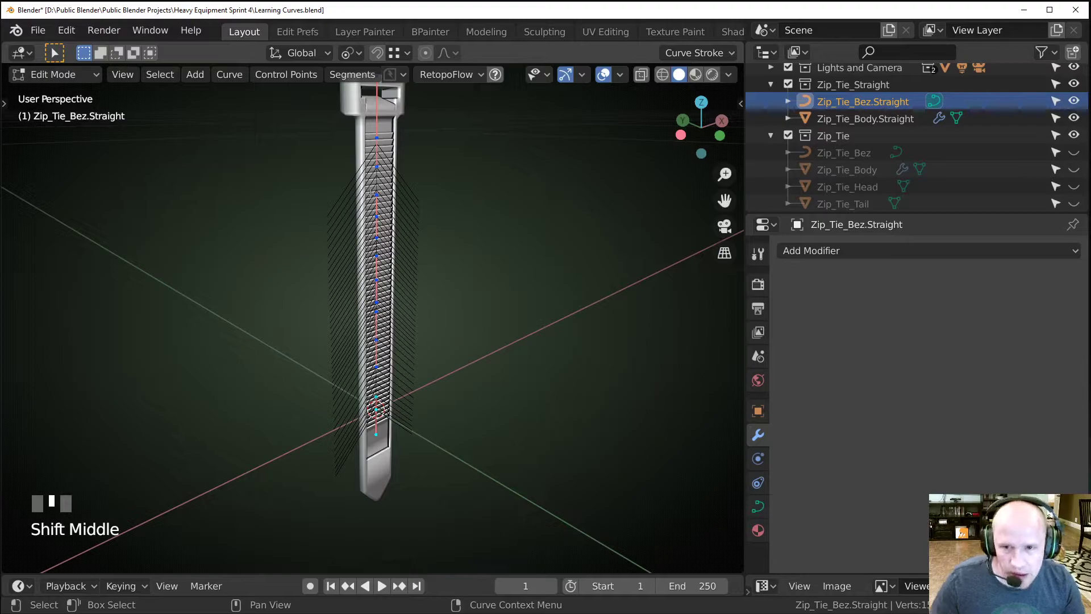
{"action": "middle_click_drag", "start_coordinate": [357, 140], "coordinate": [327, 230]}
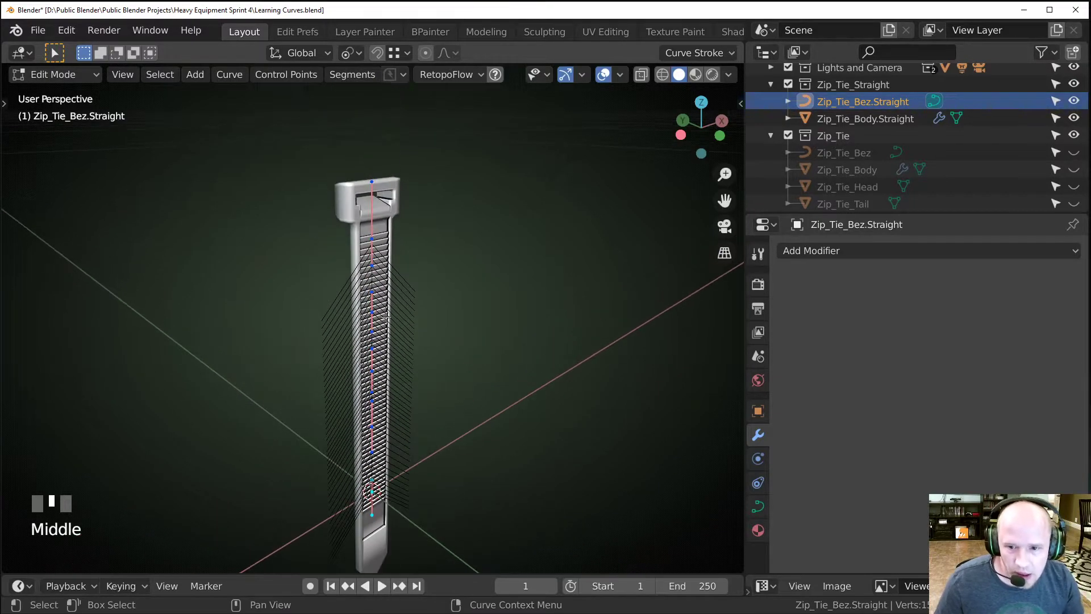
{"action": "key", "text": "Tab"}
{"action": "key", "text": "Tab"}
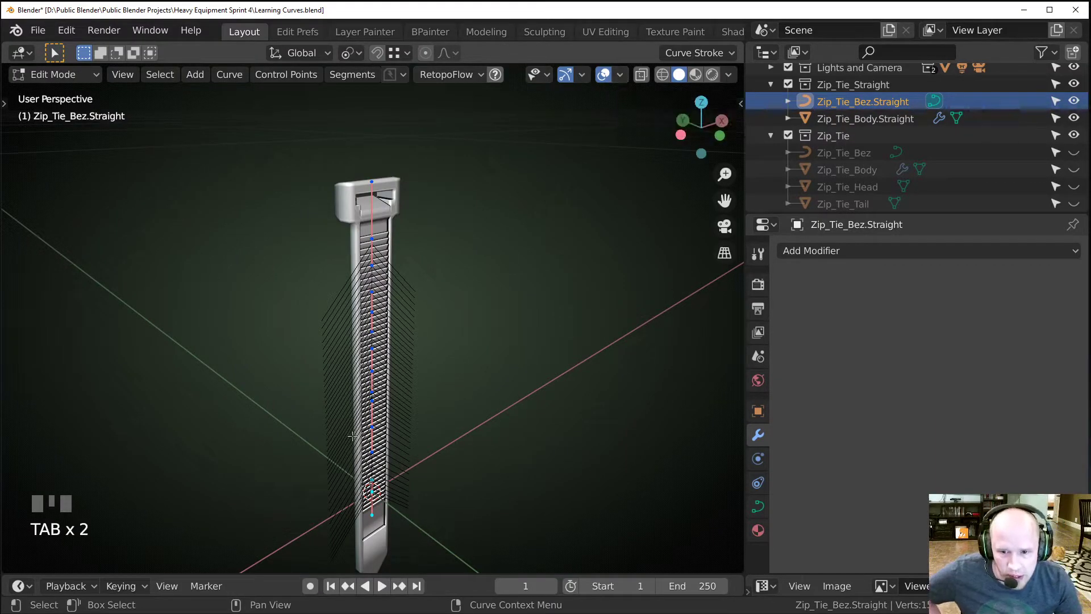
{"action": "middle_click_drag", "start_coordinate": [370, 446], "coordinate": [372, 342], "text": "shift"}
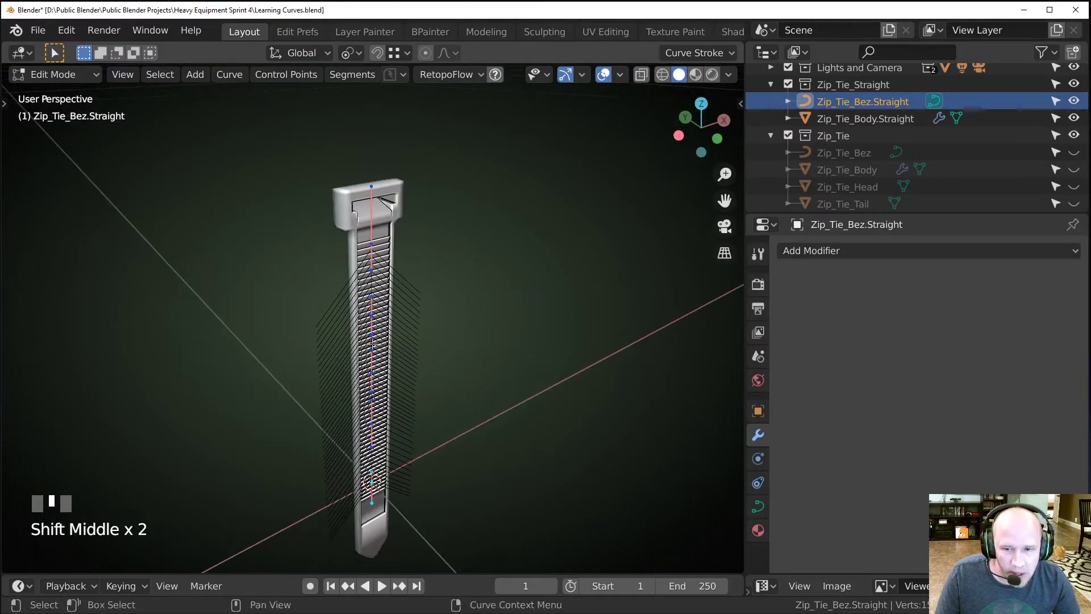
Select Zip_Tie_Body.Straight in Object Mode, set its Curve modifier's deformation axis to X, and show the modifier in the viewport.
{"action": "key", "text": "Tab"}
{"action": "left_click", "coordinate": [381, 269]}
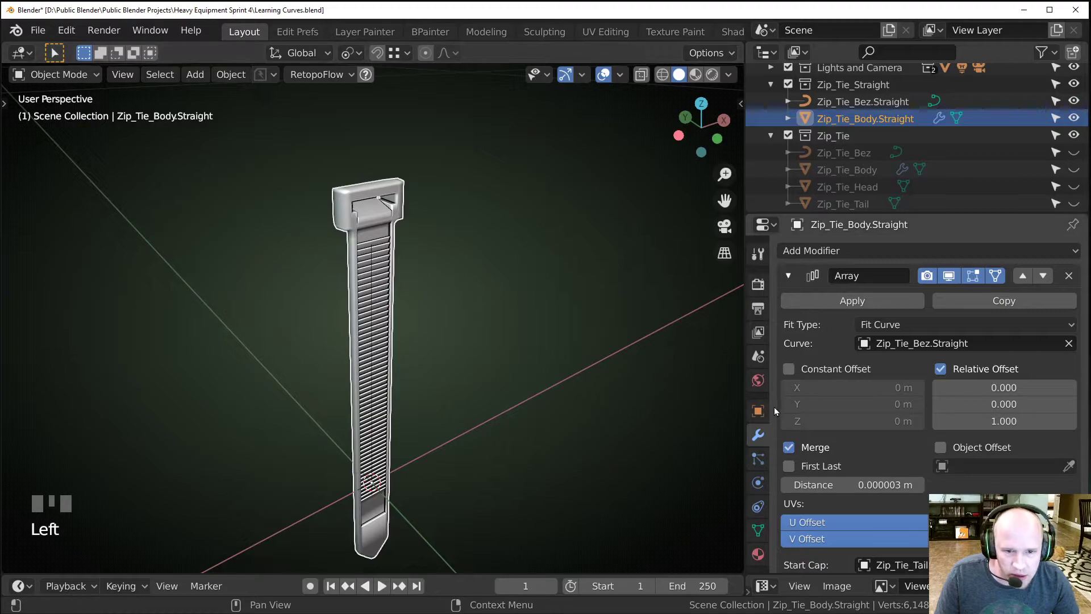
{"action": "left_click", "coordinate": [788, 276]}
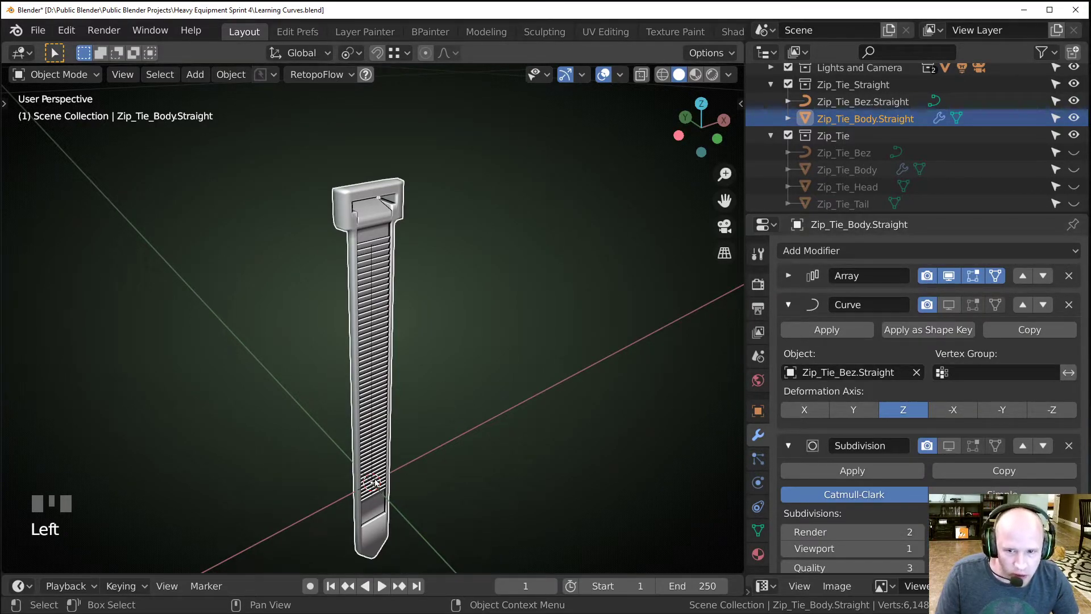
{"action": "double_click", "coordinate": [799, 411]}
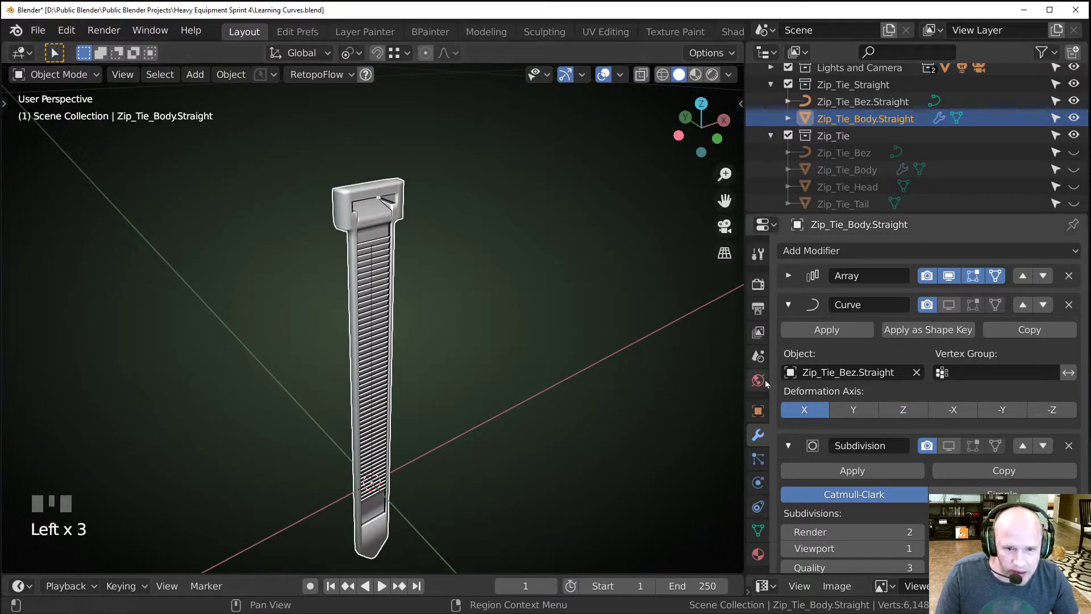
{"action": "left_click", "coordinate": [948, 305]}
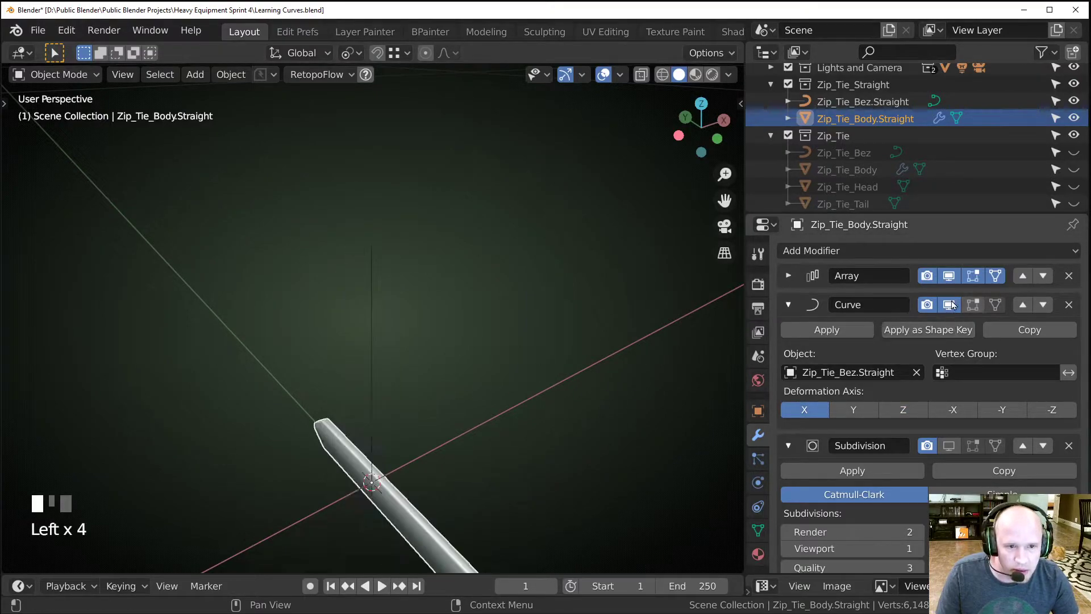
{"action": "middle_click_drag", "start_coordinate": [411, 438], "coordinate": [326, 346]}
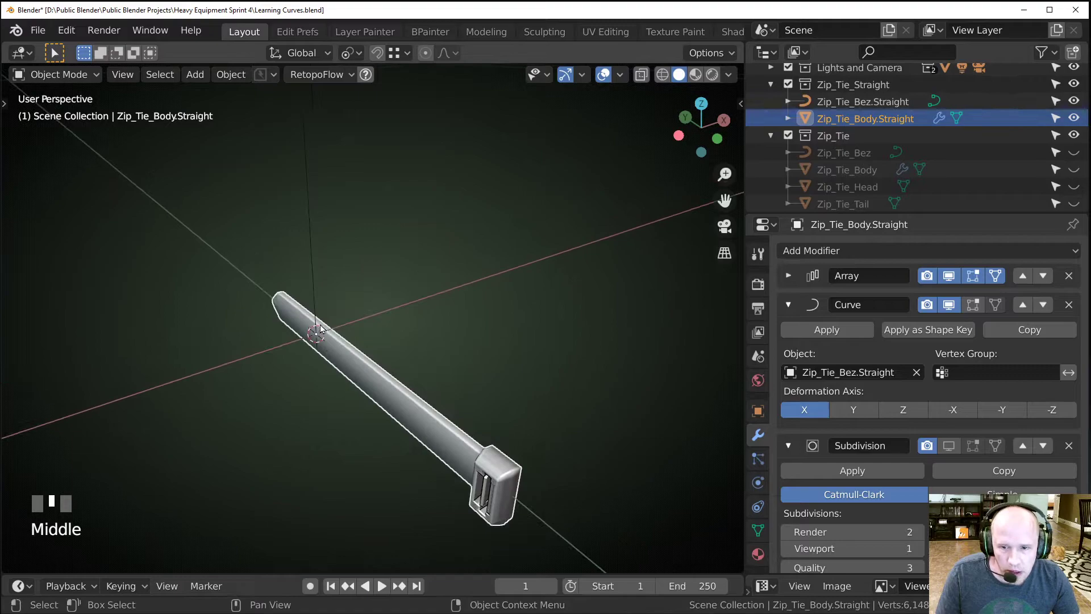
{"action": "scroll", "coordinate": [291, 332], "scroll_direction": "up", "scroll_amount": 2}
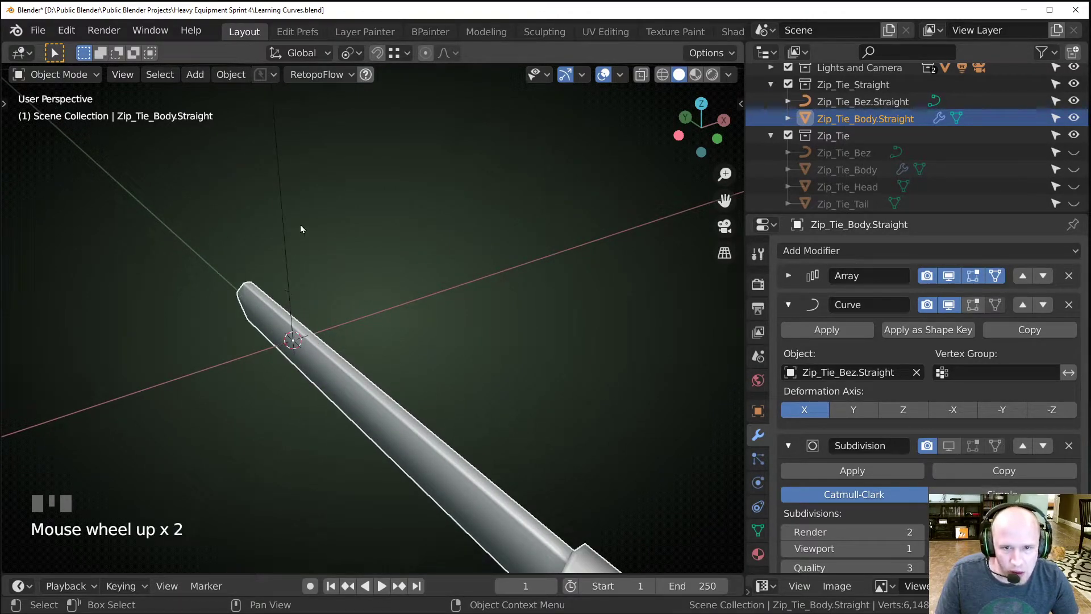
Switch the viewport to Material Preview and examine the axis markings painted along the zip tie.
{"action": "left_click", "coordinate": [694, 75]}
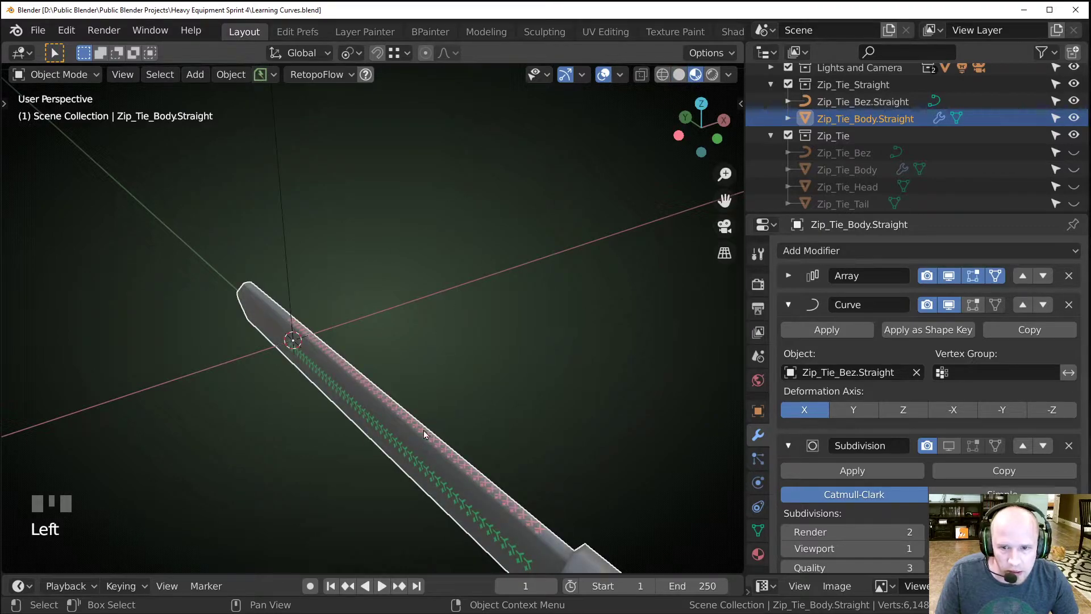
{"action": "scroll", "coordinate": [366, 309], "scroll_direction": "up", "scroll_amount": 5}
{"action": "scroll", "coordinate": [341, 313], "scroll_direction": "up", "scroll_amount": 1}
{"action": "middle_click_drag", "start_coordinate": [297, 317], "coordinate": [339, 256], "text": "shift"}
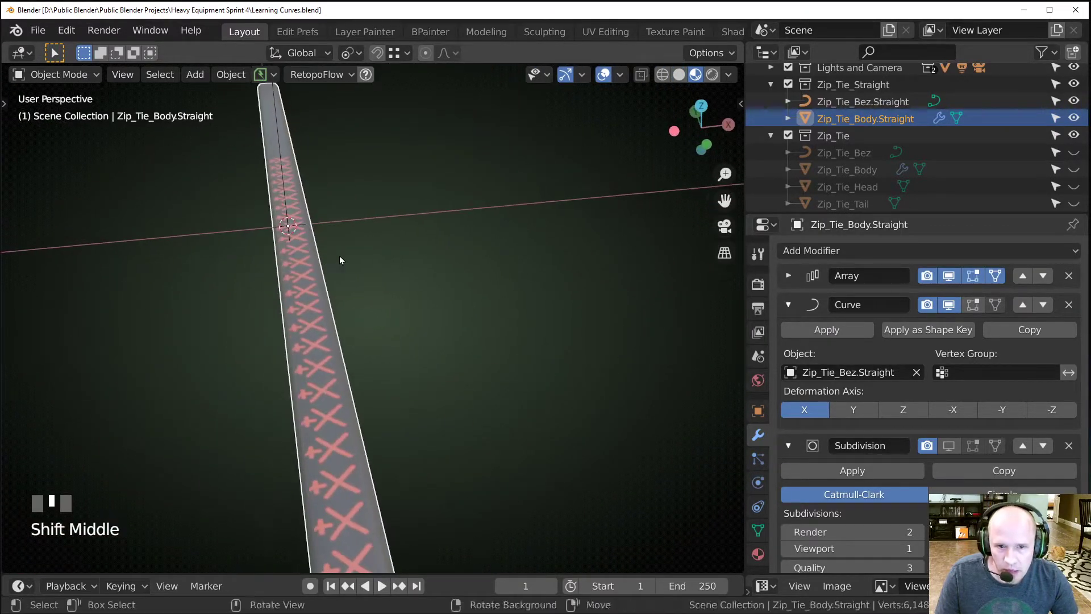
Hide the Array modifier in the viewport and examine the single base segment deformed along X.
{"action": "left_click", "coordinate": [948, 275]}
{"action": "middle_click_drag", "start_coordinate": [279, 207], "coordinate": [307, 257], "text": "shift"}
{"action": "scroll", "coordinate": [383, 285], "scroll_direction": "up", "scroll_amount": 3}
{"action": "middle_click_drag", "start_coordinate": [383, 285], "coordinate": [379, 215]}
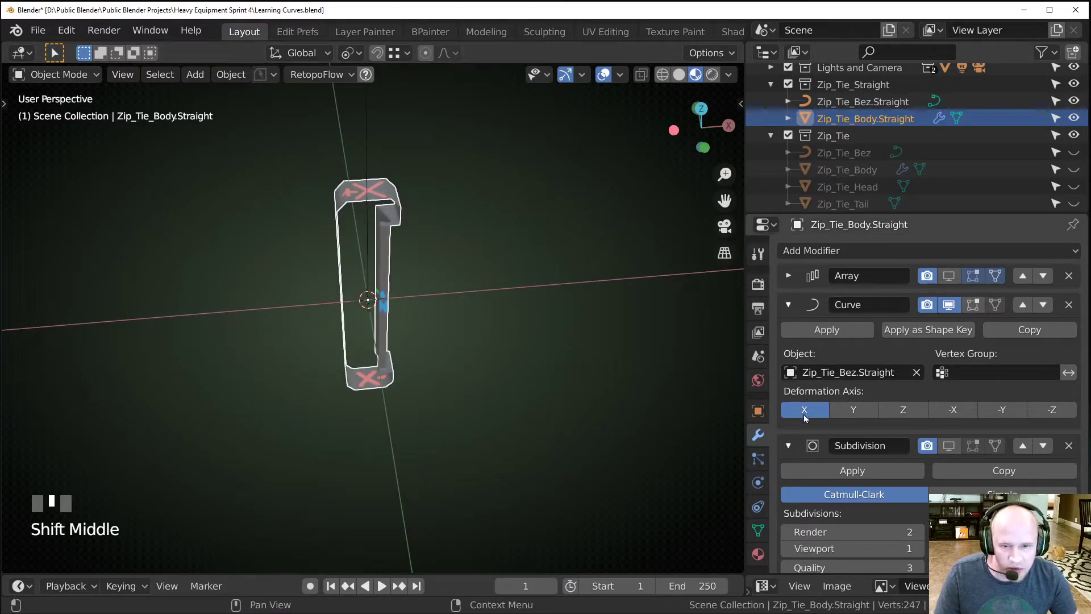
{"action": "scroll", "coordinate": [375, 235], "scroll_direction": "down", "scroll_amount": 1}
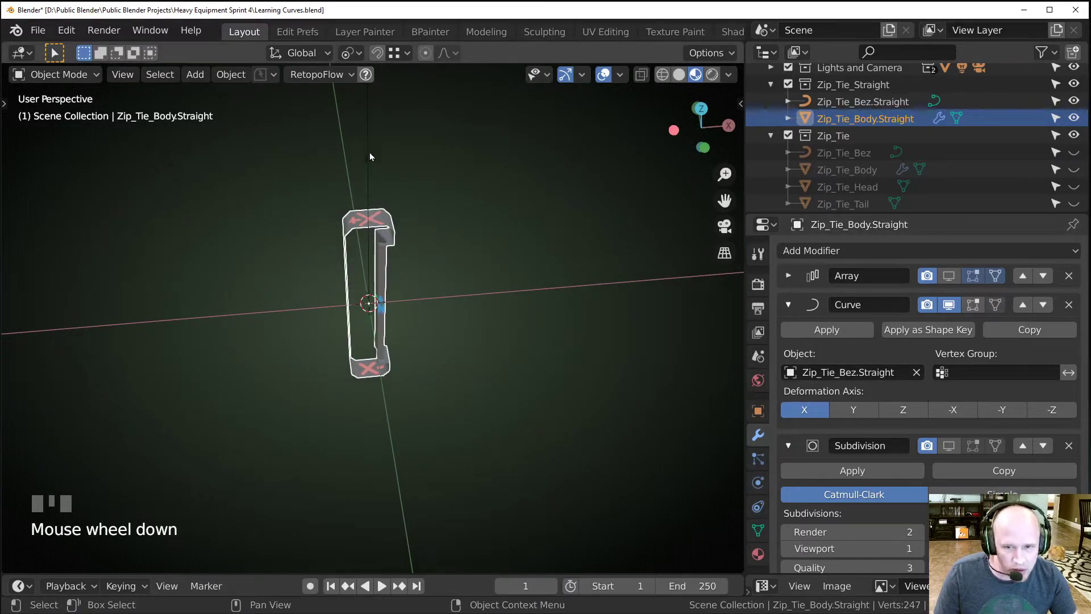
{"action": "scroll", "coordinate": [371, 147], "scroll_direction": "down", "scroll_amount": 2}
{"action": "middle_click_drag", "start_coordinate": [353, 234], "coordinate": [381, 326]}
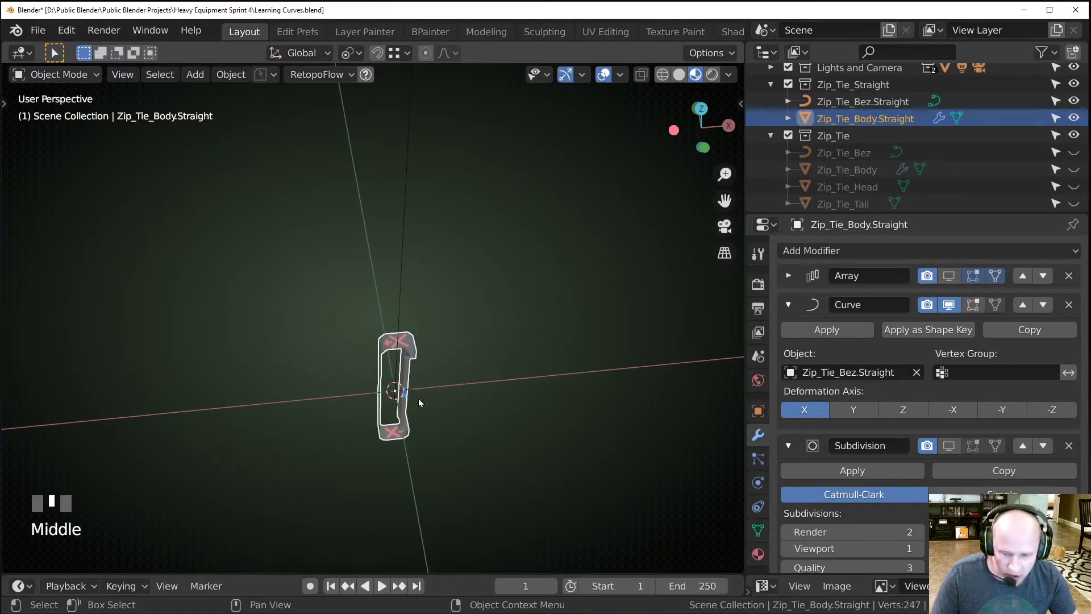
Try moving the base segment along the global X axis with the Curve modifier shown.
{"action": "key", "text": "g"}
{"action": "key", "text": "x"}
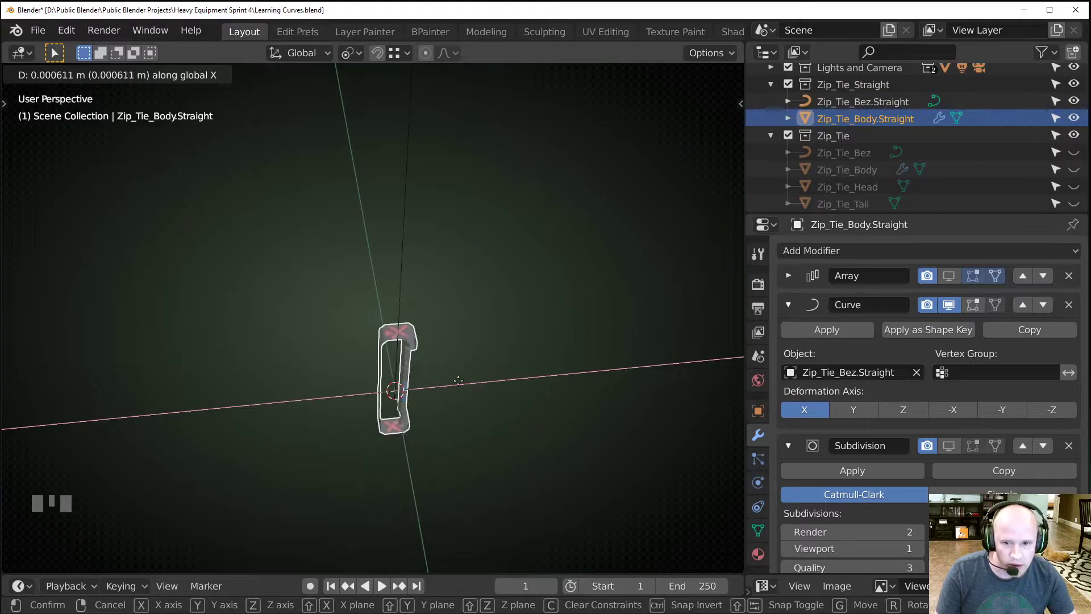
{"action": "left_click", "coordinate": [530, 369]}
Set the Curve modifier's deformation axis to Y and hide the modifier to examine the segment's undeformed orientation.
{"action": "left_click", "coordinate": [853, 410]}
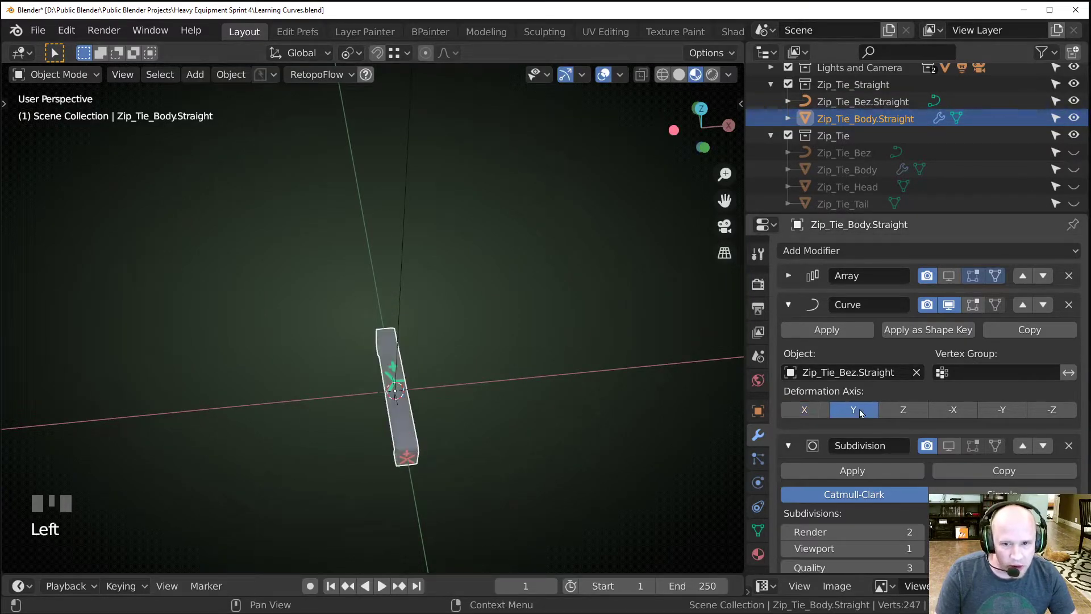
{"action": "middle_click_drag", "start_coordinate": [493, 424], "coordinate": [568, 386], "text": "shift"}
{"action": "left_click", "coordinate": [948, 307]}
{"action": "middle_click_drag", "start_coordinate": [409, 409], "coordinate": [528, 408], "text": "shift"}
{"action": "middle_click_drag", "start_coordinate": [397, 443], "coordinate": [343, 431], "text": "shift"}
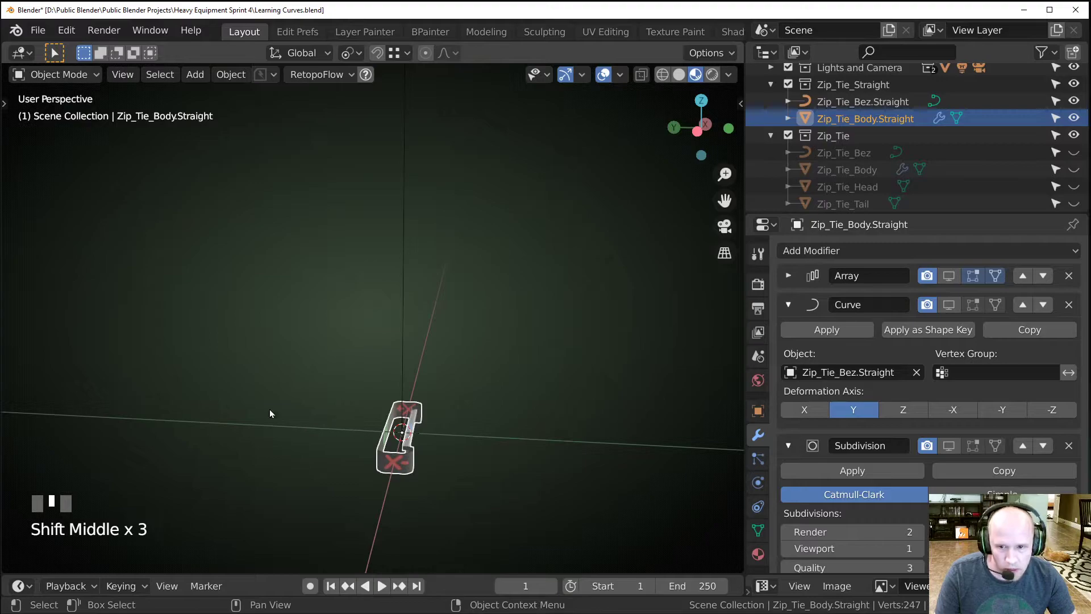
{"action": "middle_click_drag", "start_coordinate": [212, 422], "coordinate": [445, 430], "text": "shift"}
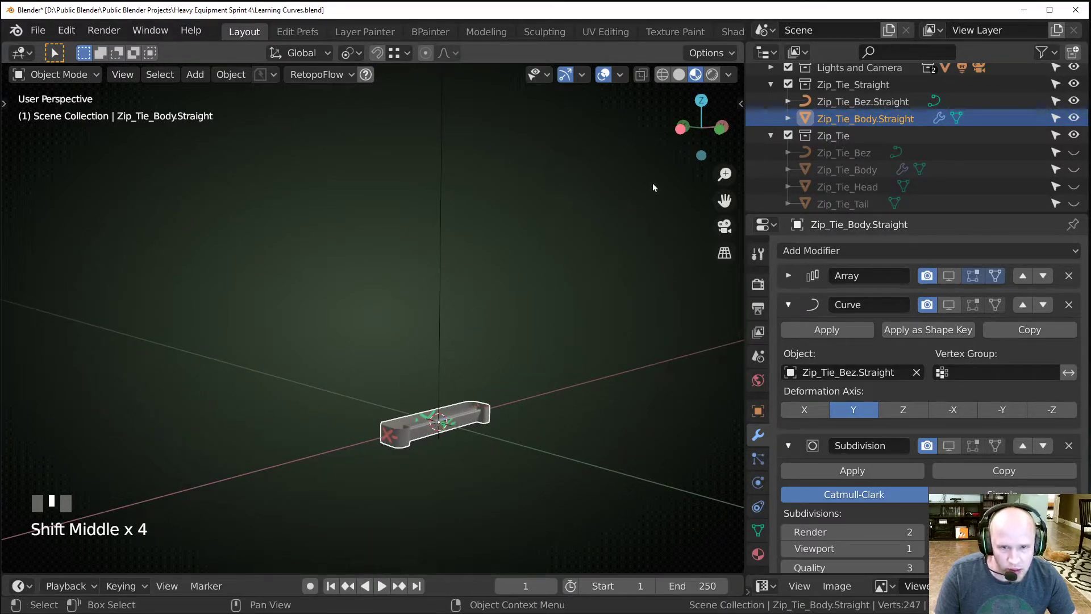
{"action": "middle_click_drag", "start_coordinate": [675, 162], "coordinate": [669, 152], "text": "shift"}
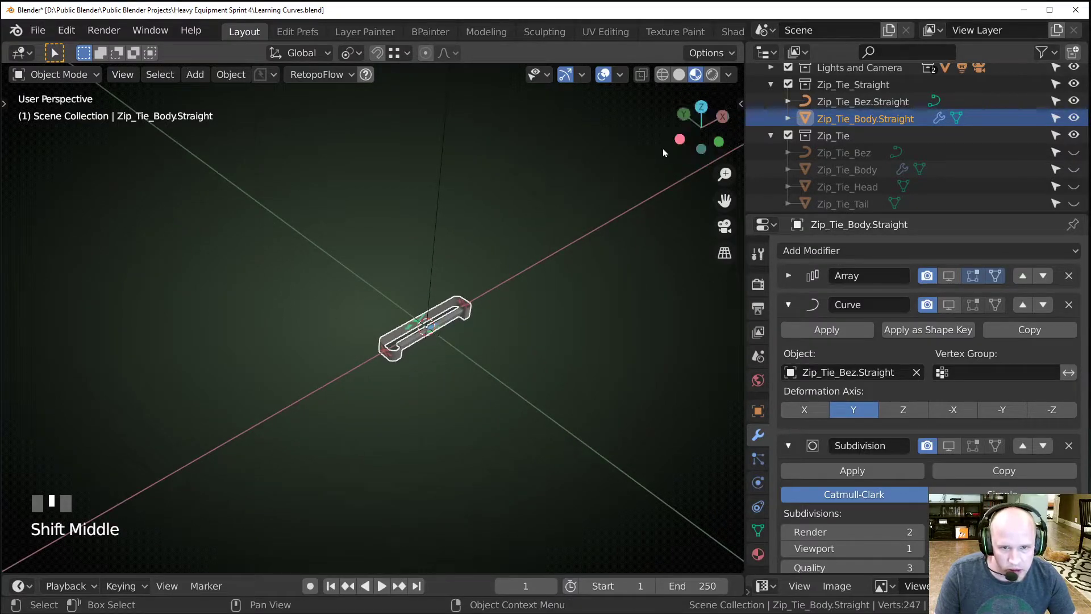
{"action": "scroll", "coordinate": [465, 363], "scroll_direction": "up", "scroll_amount": 6}
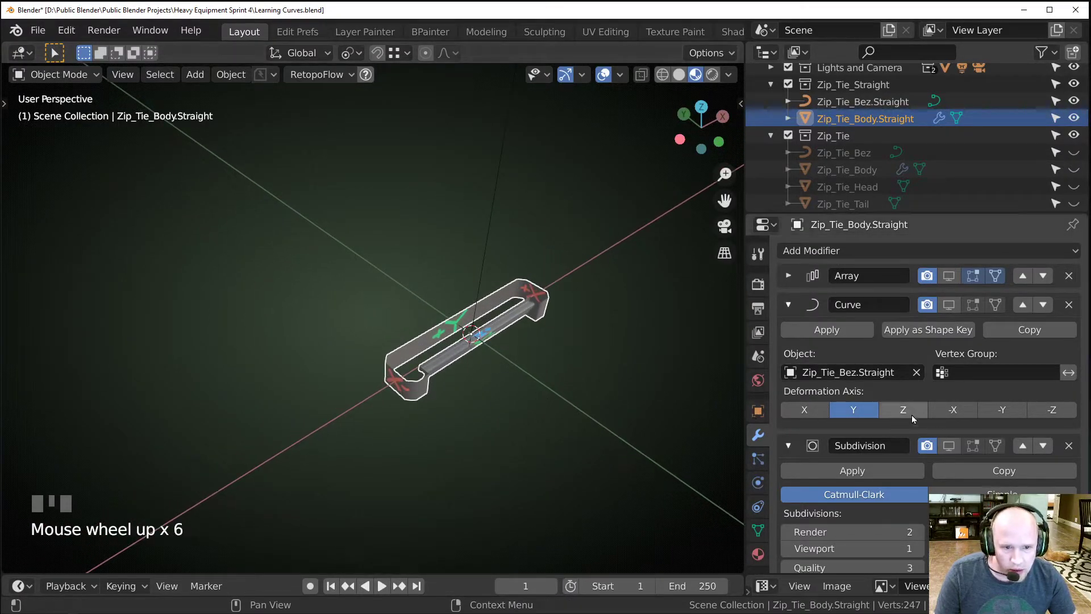
Show the Curve modifier in the viewport again and examine how the Y deformation axis orients the segment.
{"action": "left_click", "coordinate": [948, 304]}
{"action": "mouse_move", "coordinate": [494, 352]}
{"action": "middle_mouse_down", "text": "shift"}
{"action": "mouse_move", "coordinate": [502, 362]}
{"action": "mouse_move", "coordinate": [509, 352]}
{"action": "middle_mouse_up", "text": "shift"}
{"action": "scroll", "coordinate": [547, 395], "scroll_direction": "up", "scroll_amount": 2}
{"action": "middle_click_drag", "start_coordinate": [547, 395], "coordinate": [321, 329]}
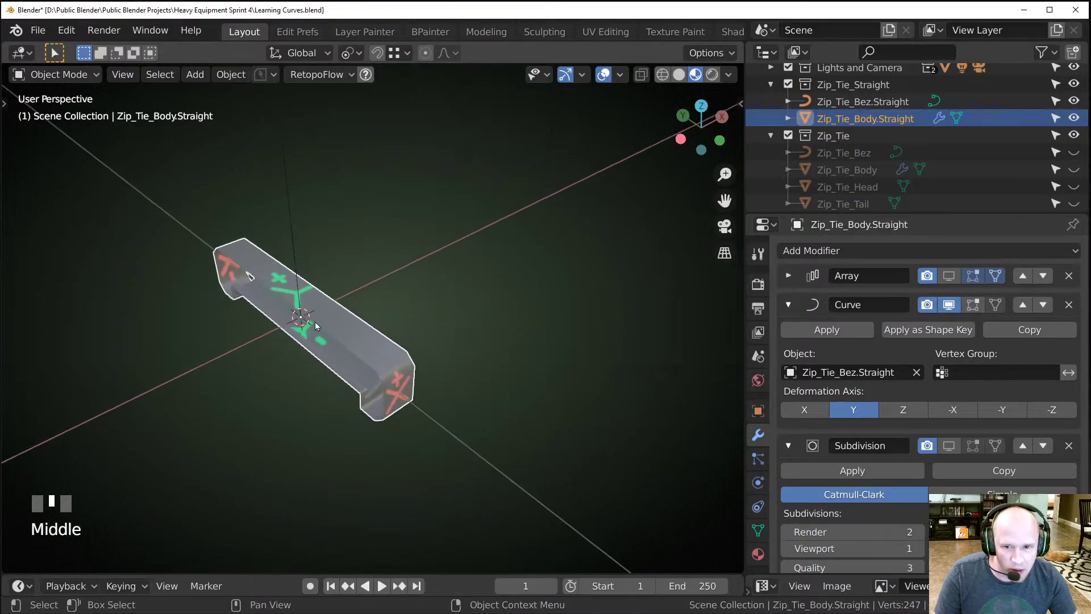
{"action": "mouse_move", "coordinate": [343, 369]}
{"action": "middle_mouse_down", "text": "shift"}
{"action": "mouse_move", "coordinate": [328, 332]}
{"action": "mouse_move", "coordinate": [335, 351]}
{"action": "middle_mouse_up", "text": "shift"}
Try moving the base segment along the global Z axis and along the global Y axis.
{"action": "key", "text": "g"}
{"action": "key", "text": "z"}
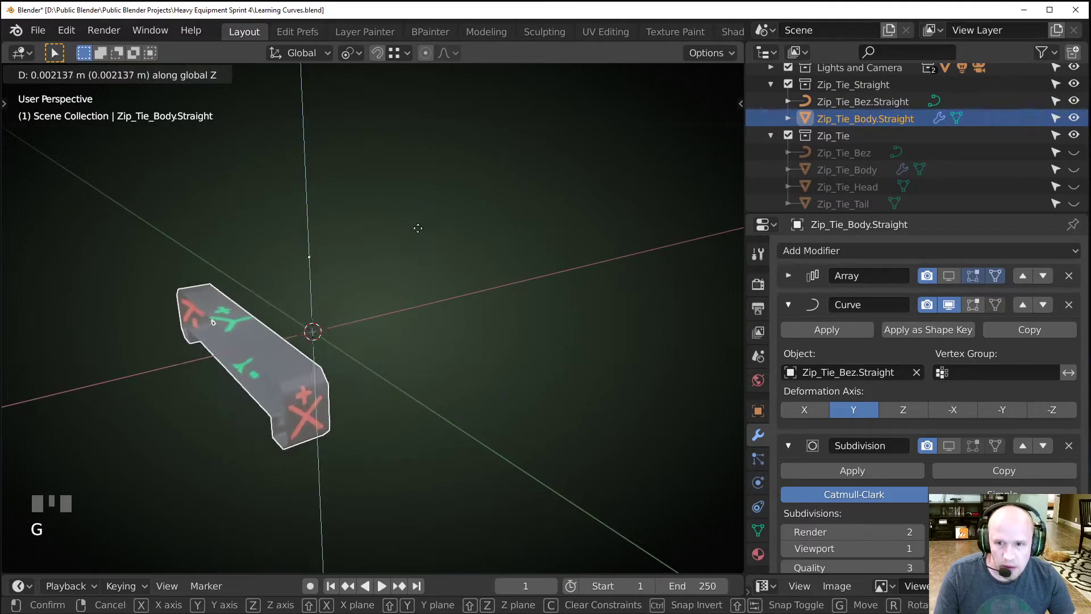
{"action": "right_click", "coordinate": [421, 234]}
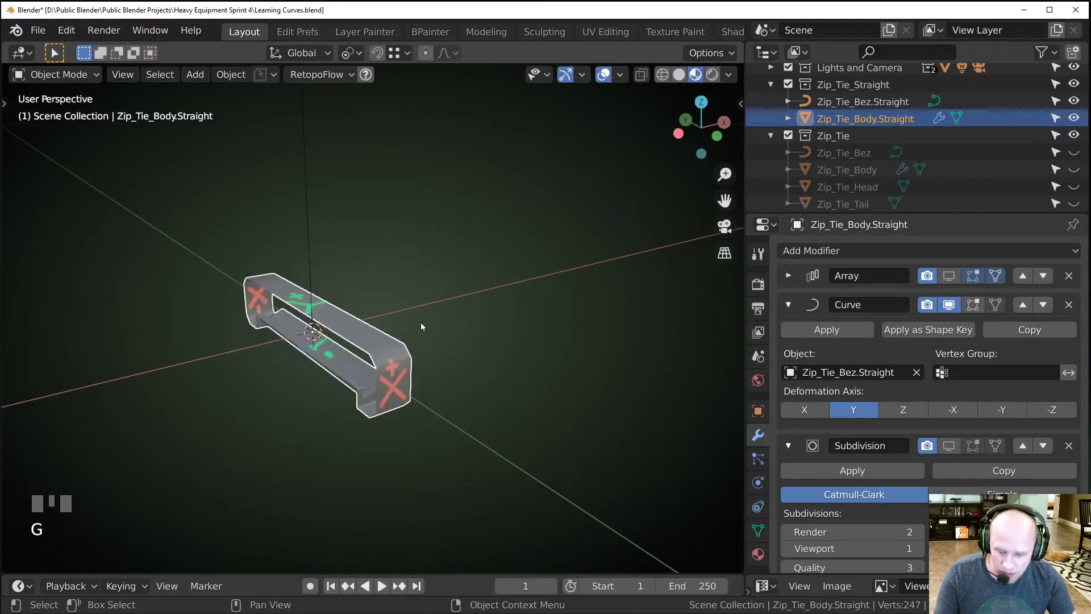
{"action": "key", "text": "g"}
{"action": "key", "text": "y"}
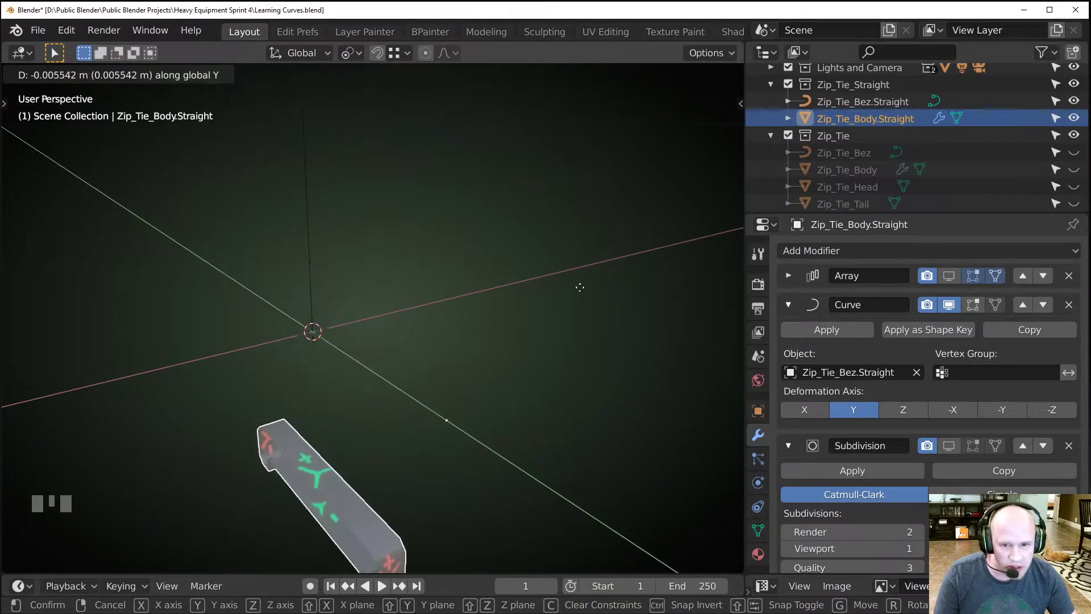
{"action": "key", "text": "Escape"}
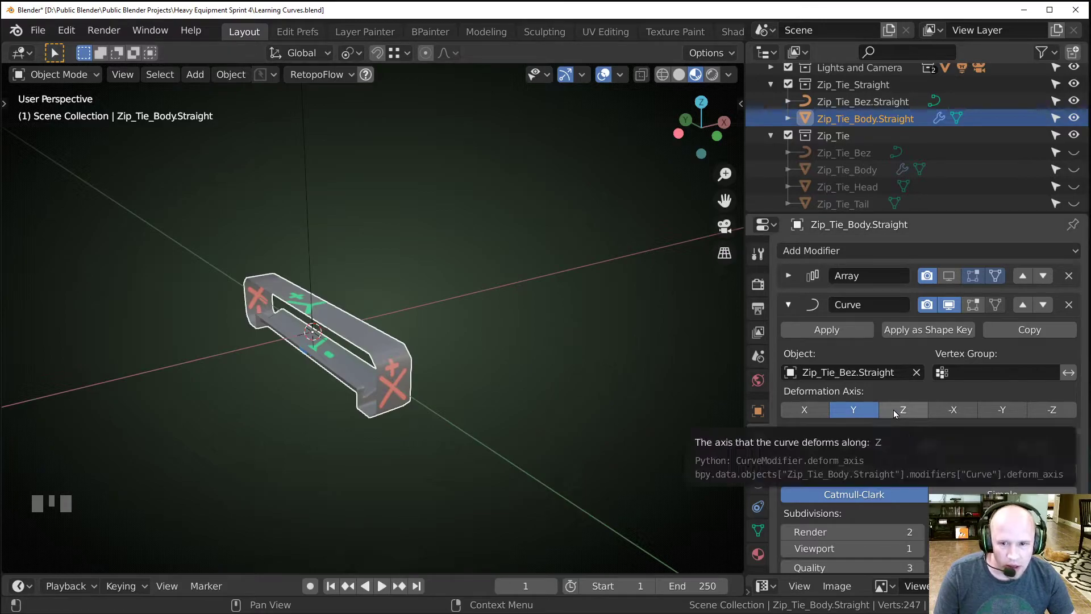
Set the Curve modifier's deformation axis to Z, comparing the segment with the modifier hidden and shown.
{"action": "left_click", "coordinate": [947, 306]}
{"action": "mouse_move", "coordinate": [234, 343]}
{"action": "middle_mouse_down", "text": "shift"}
{"action": "mouse_move", "coordinate": [346, 334]}
{"action": "mouse_move", "coordinate": [238, 347]}
{"action": "middle_mouse_up", "text": "shift"}
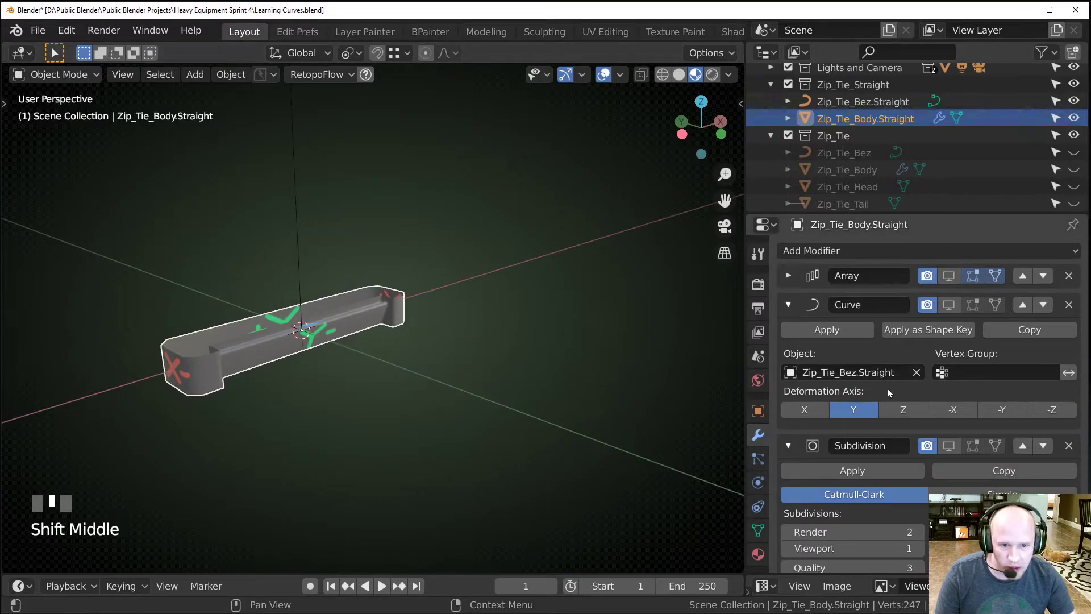
{"action": "left_click", "coordinate": [904, 410]}
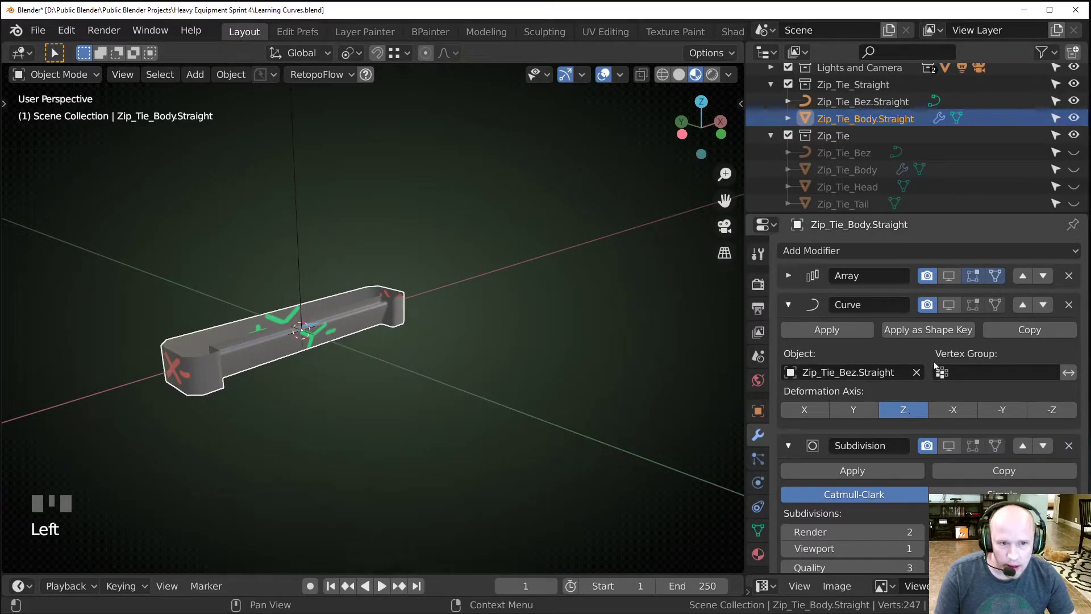
{"action": "left_click", "coordinate": [948, 305]}
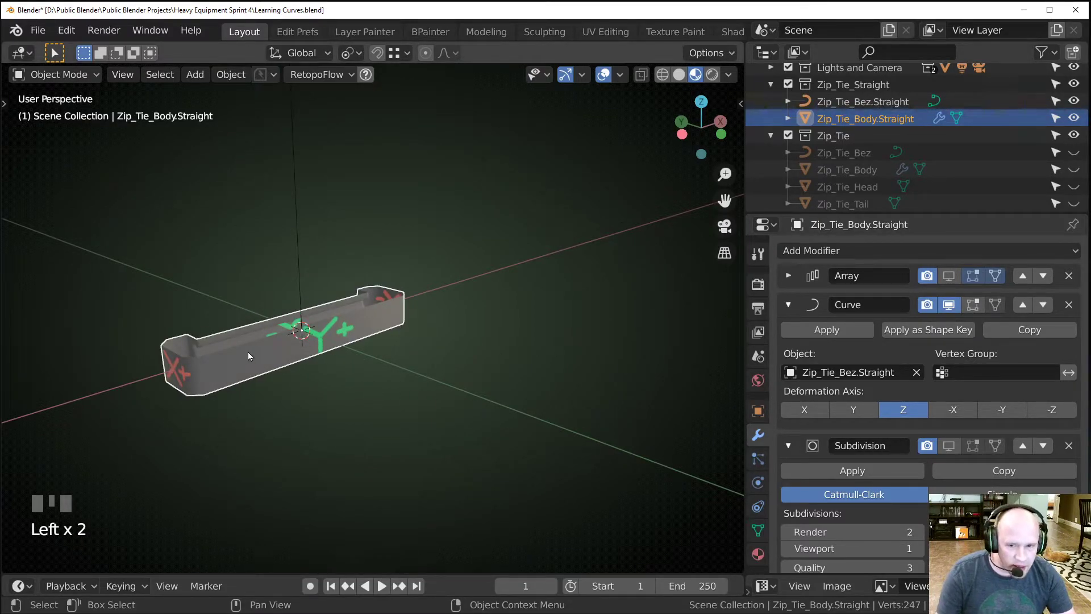
{"action": "scroll", "coordinate": [189, 343], "scroll_direction": "down", "scroll_amount": 2}
{"action": "mouse_move", "coordinate": [189, 343]}
{"action": "middle_mouse_down", "text": "shift"}
{"action": "mouse_move", "coordinate": [321, 348]}
{"action": "mouse_move", "coordinate": [188, 335]}
{"action": "middle_mouse_up", "text": "shift"}
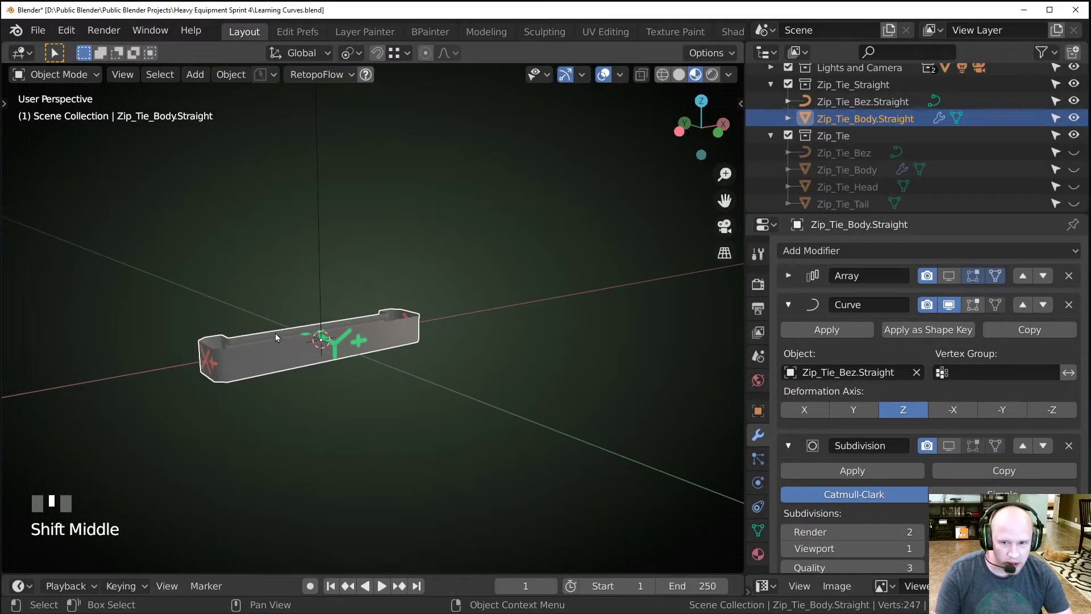
Try rotating the segment's whole mesh 180° about Z in Edit Mode, and undo the rotation.
{"action": "key", "text": "Tab"}
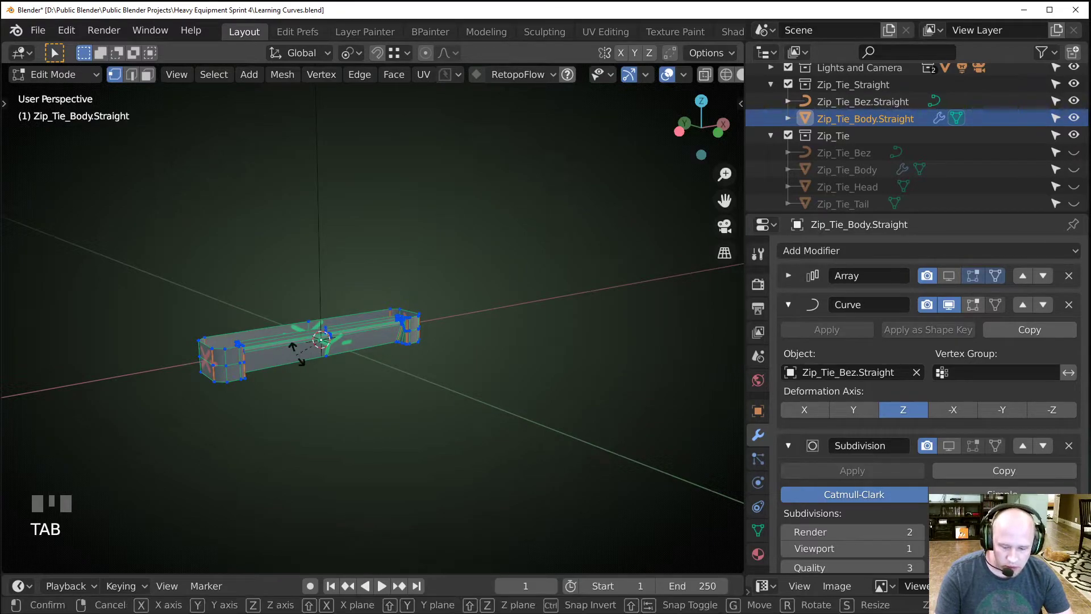
{"action": "type", "text": "rz180"}
{"action": "key", "text": "Return"}
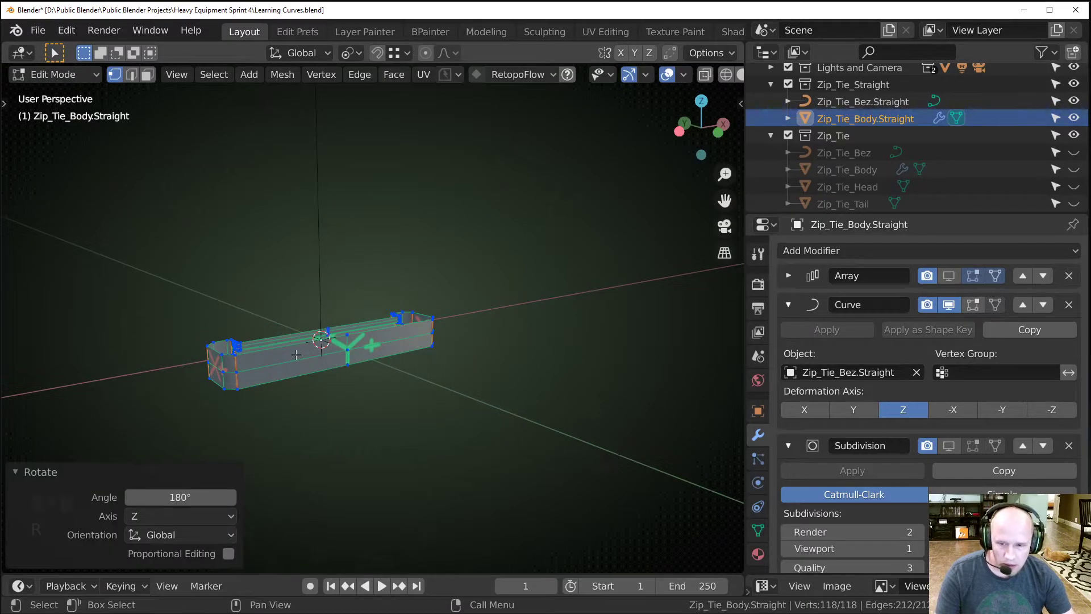
{"action": "middle_click_drag", "start_coordinate": [296, 353], "coordinate": [397, 375]}
{"action": "key", "text": "ctrl+z"}
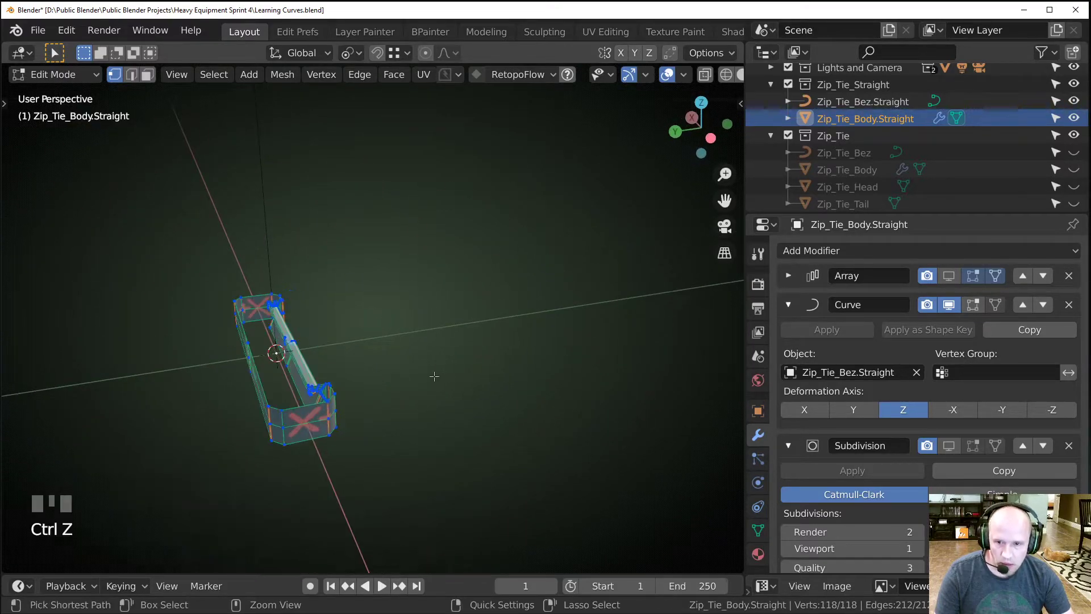
Rotate the segment's whole mesh 180° about Z around the 3D Cursor, and return to Object Mode.
{"action": "scroll", "coordinate": [169, 363], "scroll_direction": "up", "scroll_amount": 2}
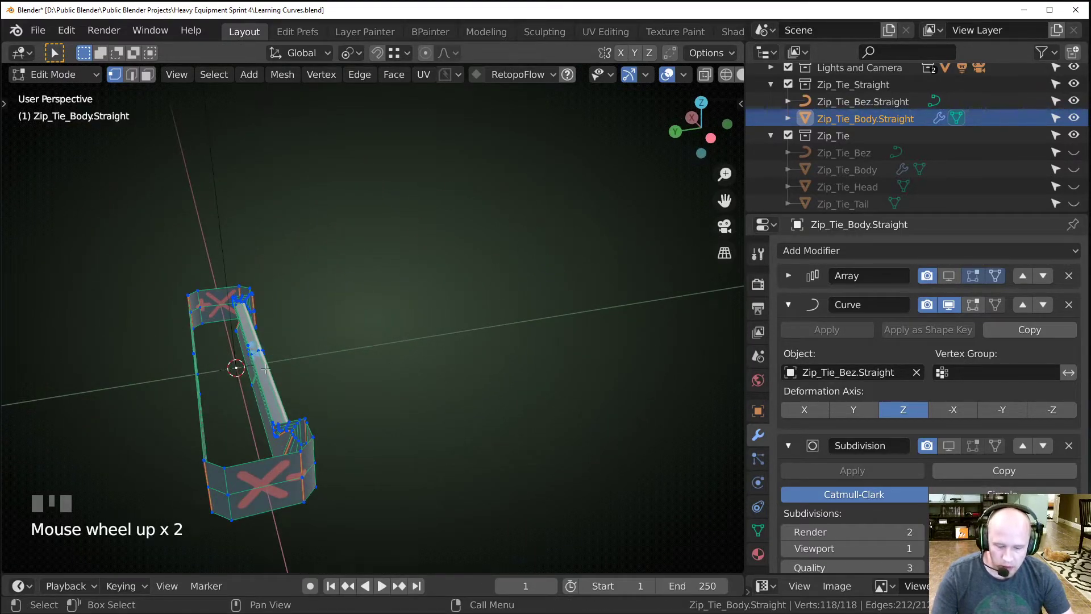
{"action": "key", "text": "period"}
{"action": "left_click", "coordinate": [416, 377]}
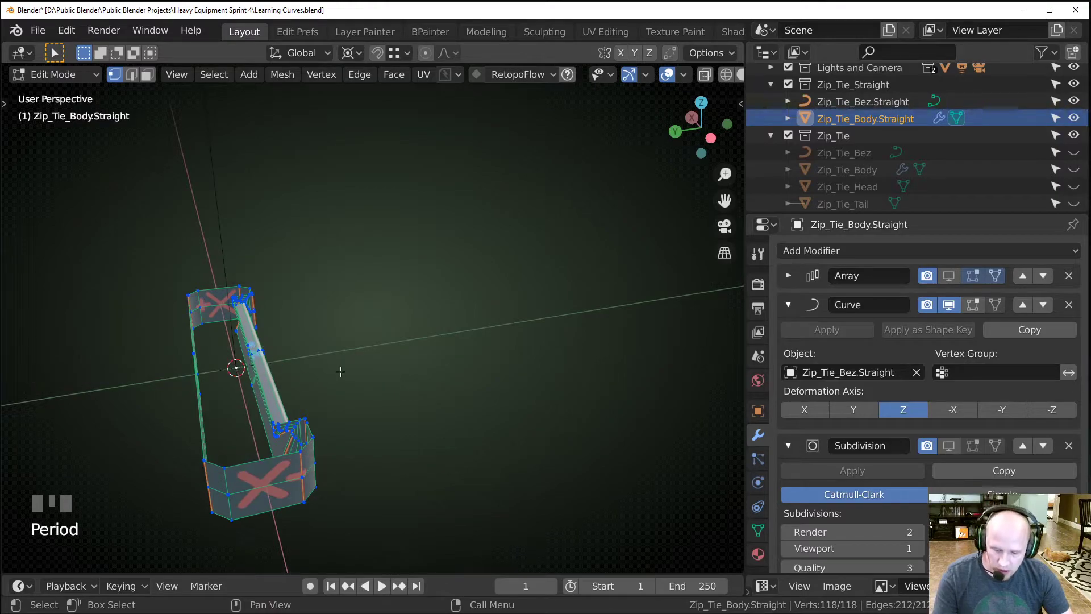
{"action": "type", "text": "rz180"}
{"action": "key", "text": "Return"}
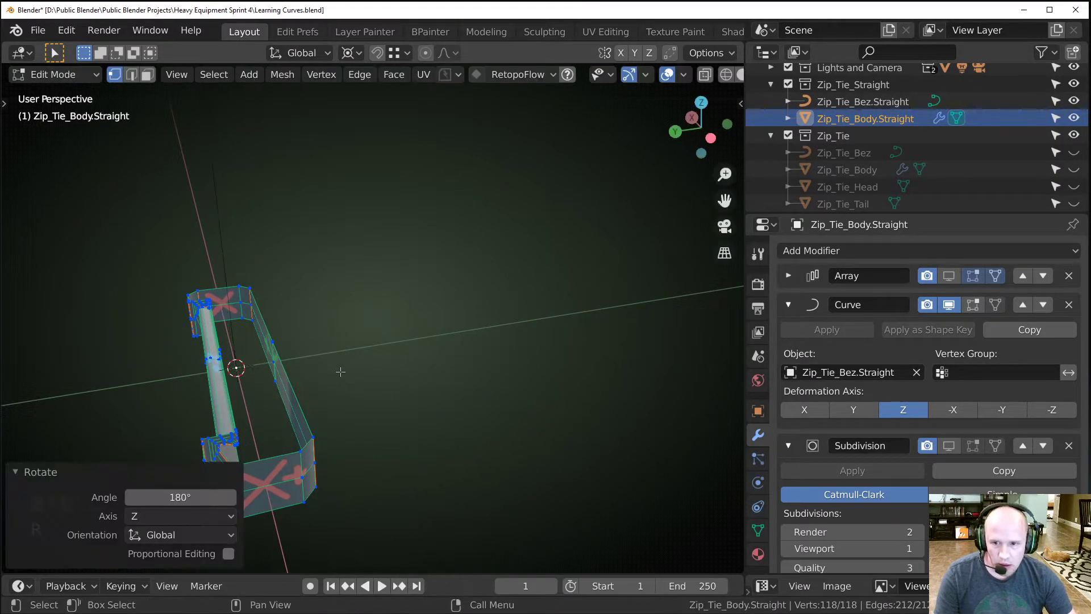
{"action": "key", "text": "Tab"}
{"action": "scroll", "coordinate": [331, 370], "scroll_direction": "down", "scroll_amount": 3}
{"action": "middle_click_drag", "start_coordinate": [332, 371], "coordinate": [262, 376], "text": "shift"}
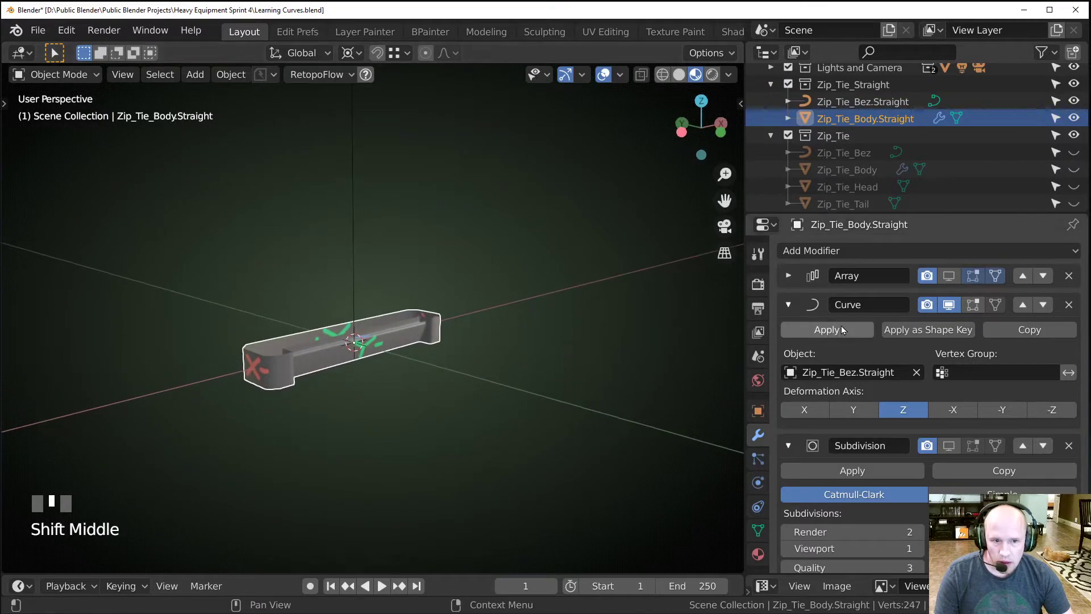
Try the X deformation axis in the Curve modifier, set it to Y, and examine the rotated segment's orientation.
{"action": "left_click", "coordinate": [803, 407]}
{"action": "left_click", "coordinate": [840, 411]}
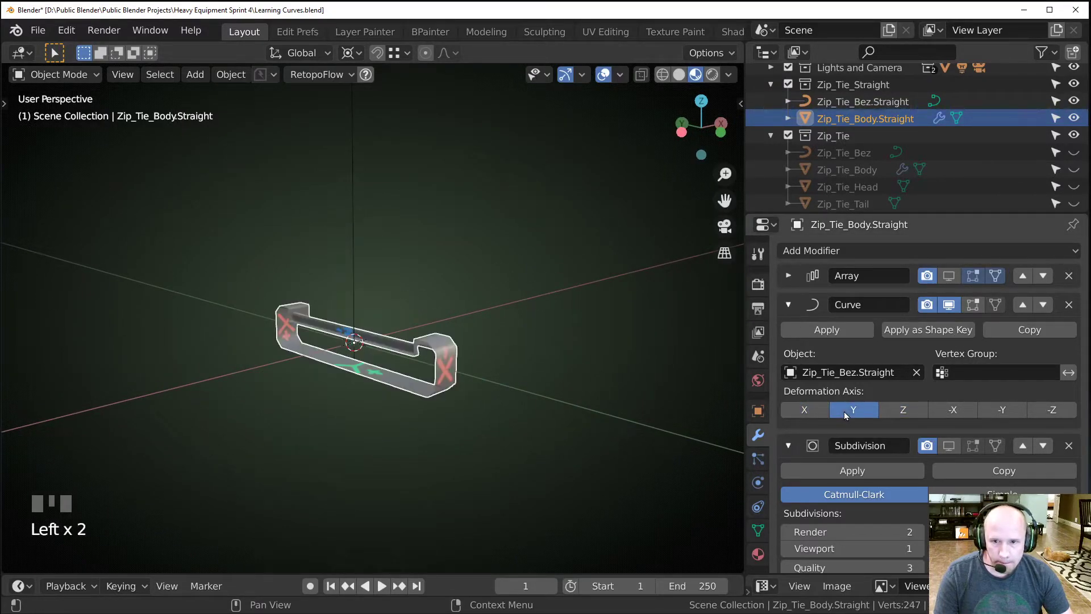
{"action": "middle_click_drag", "start_coordinate": [417, 301], "coordinate": [432, 356], "text": "shift"}
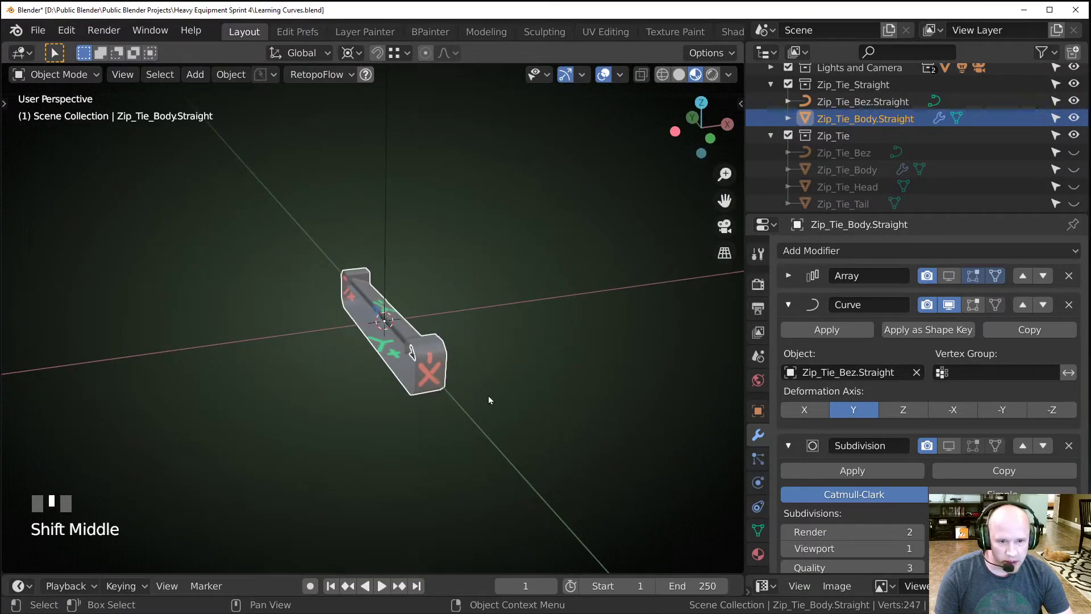
Try the X deformation axis in the Curve modifier, set it to Z, and examine the rotated segment's orientation.
{"action": "left_click", "coordinate": [804, 409]}
{"action": "left_click", "coordinate": [903, 409]}
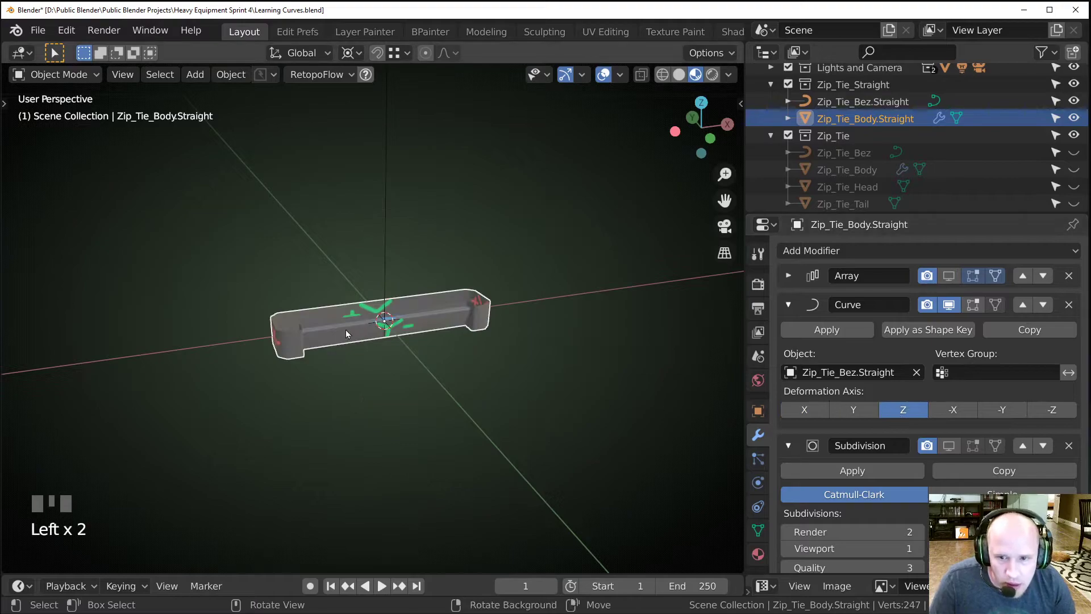
{"action": "middle_click_drag", "start_coordinate": [345, 333], "coordinate": [379, 333], "text": "shift"}
{"action": "scroll", "coordinate": [360, 349], "scroll_direction": "up", "scroll_amount": 3}
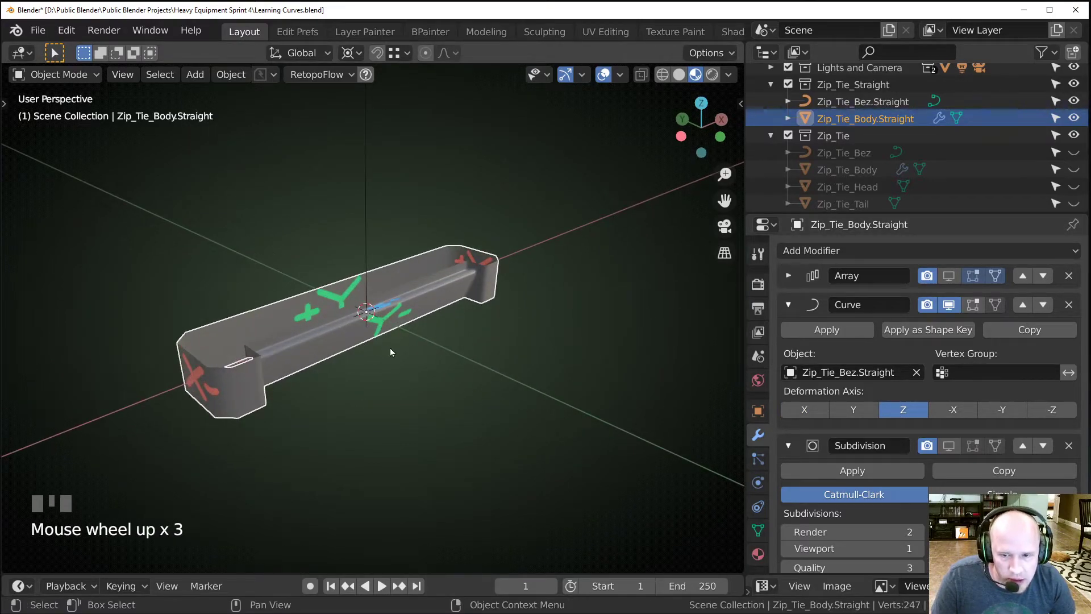
Undo the recent deformation axis changes and the 180° mesh rotation to restore the segment's original orientation on the Z axis.
{"action": "key", "text": "ctrl+z"}
{"action": "key", "text": "ctrl+z"}
{"action": "key", "text": "ctrl+z"}
{"action": "key", "text": "ctrl+z"}
{"action": "key", "text": "ctrl+z"}
{"action": "key", "text": "ctrl+z"}
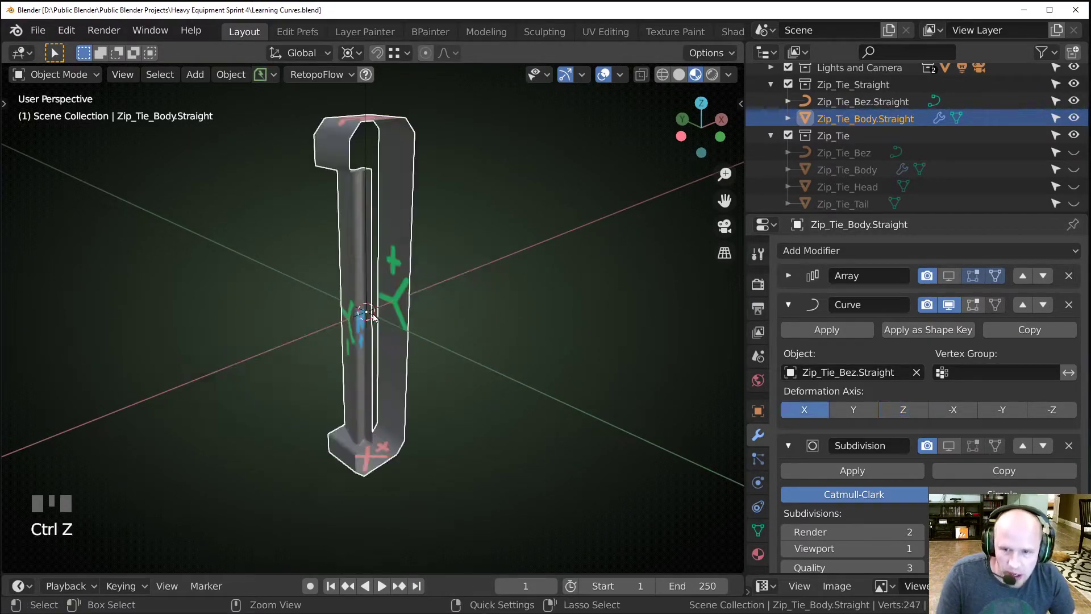
{"action": "key", "text": "ctrl+z"}
{"action": "key", "text": "ctrl+z"}
{"action": "key", "text": "ctrl+z"}
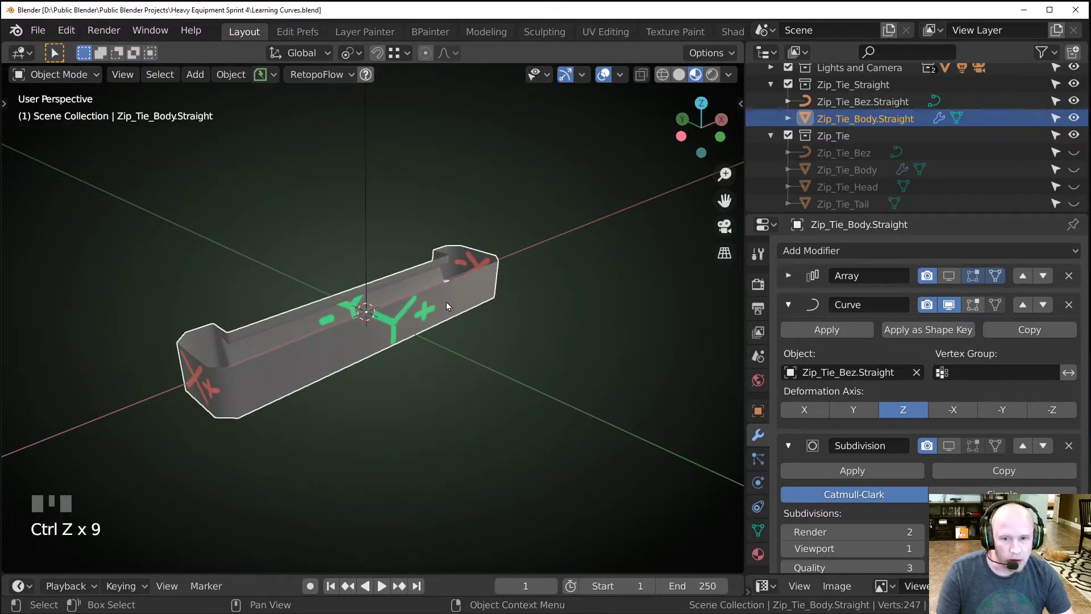
Try moving Zip_Tie_Body.Straight along global Z to demonstrate how the segment travels along its curve.
{"action": "scroll", "coordinate": [379, 312], "scroll_direction": "down", "scroll_amount": 6}
{"action": "middle_click_drag", "start_coordinate": [320, 356], "coordinate": [653, 365], "text": "shift"}
{"action": "scroll", "coordinate": [330, 358], "scroll_direction": "up", "scroll_amount": 5}
{"action": "scroll", "coordinate": [329, 350], "scroll_direction": "down", "scroll_amount": 1}
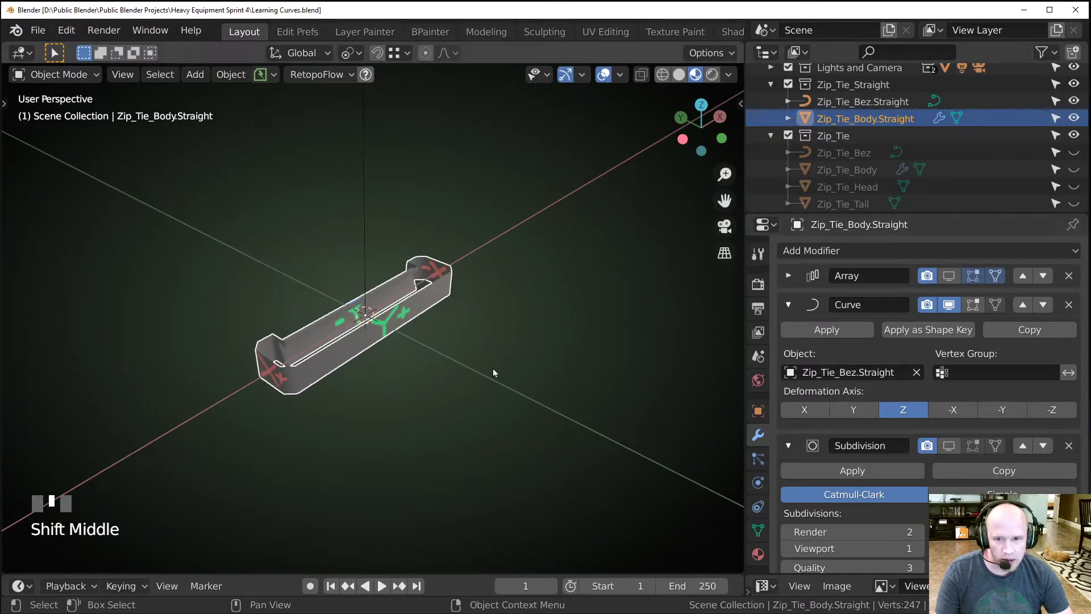
{"action": "scroll", "coordinate": [451, 357], "scroll_direction": "up", "scroll_amount": 3}
{"action": "scroll", "coordinate": [451, 356], "scroll_direction": "down", "scroll_amount": 1}
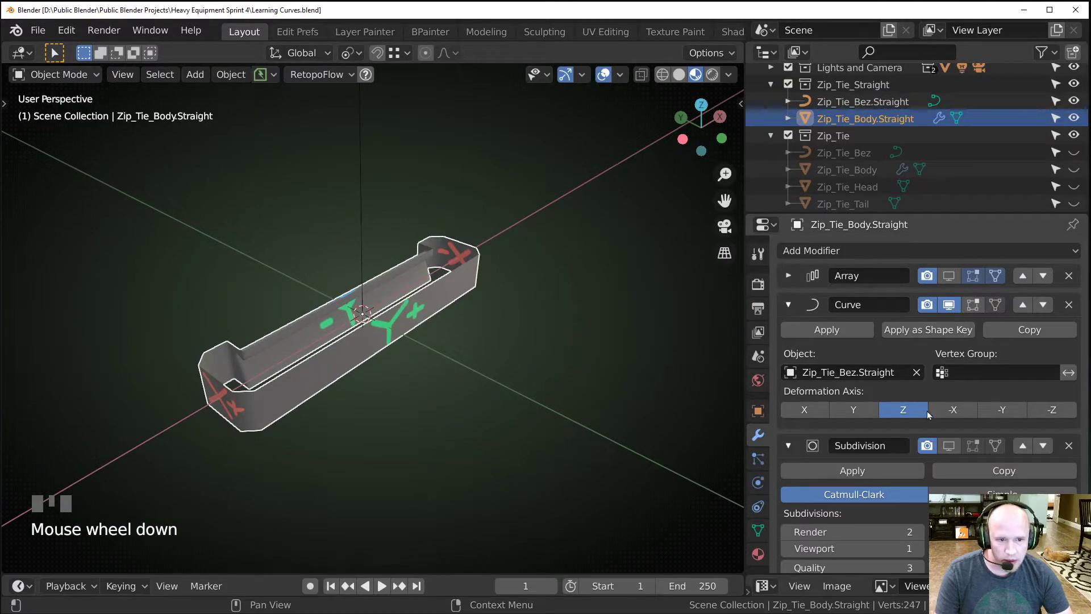
{"action": "middle_click_drag", "start_coordinate": [406, 357], "coordinate": [356, 346], "text": "shift"}
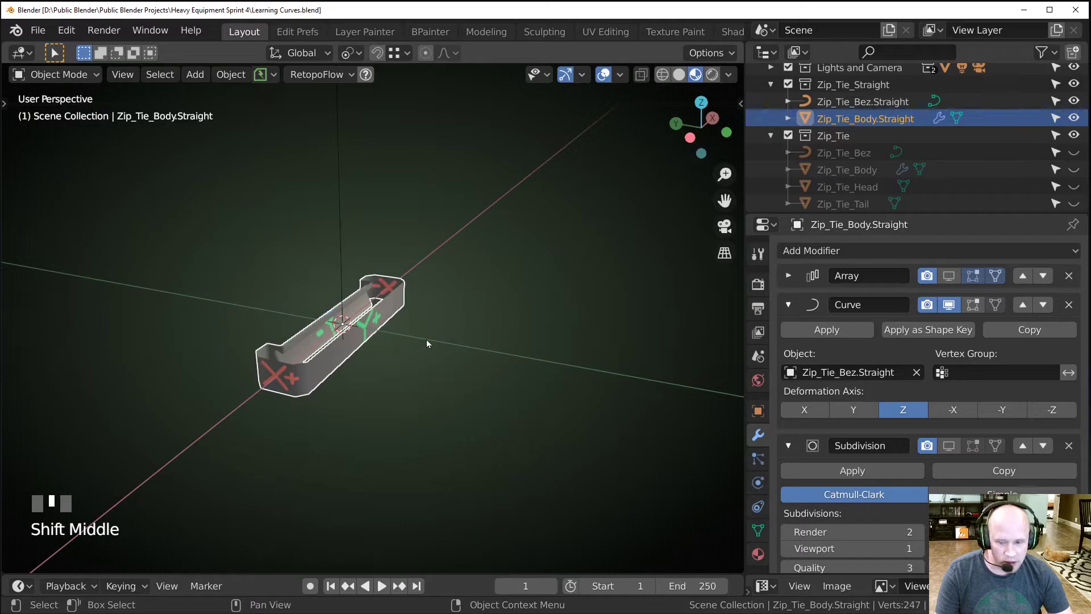
{"action": "key", "text": "g"}
{"action": "key", "text": "z"}
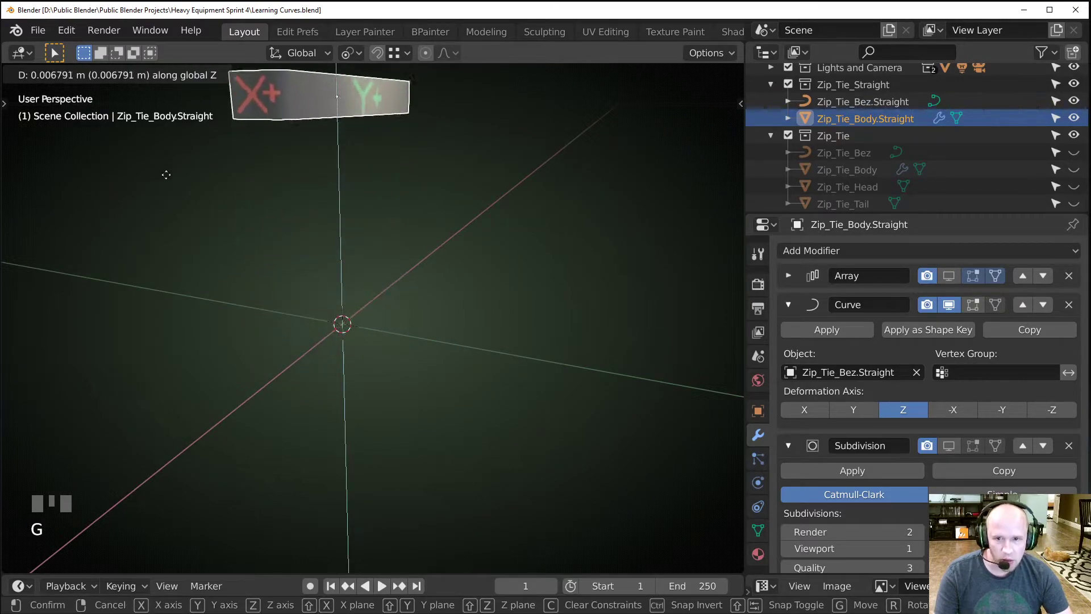
{"action": "left_click", "coordinate": [227, 302]}
Move the top control point of Zip_Tie_Bez.Straight sideways in Edit Mode to bend the upper curve, and return to Object Mode.
{"action": "scroll", "coordinate": [339, 220], "scroll_direction": "down", "scroll_amount": 4}
{"action": "middle_click_drag", "start_coordinate": [339, 219], "coordinate": [331, 358]}
{"action": "left_click", "coordinate": [344, 348]}
{"action": "scroll", "coordinate": [357, 334], "scroll_direction": "down", "scroll_amount": 2}
{"action": "key", "text": "Tab"}
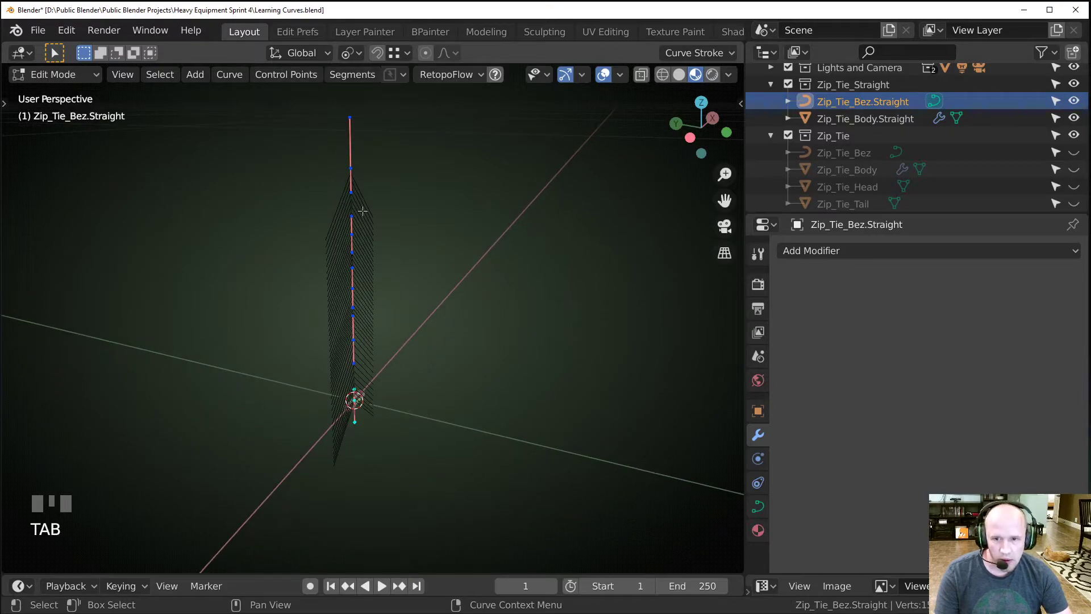
{"action": "left_click", "coordinate": [349, 166]}
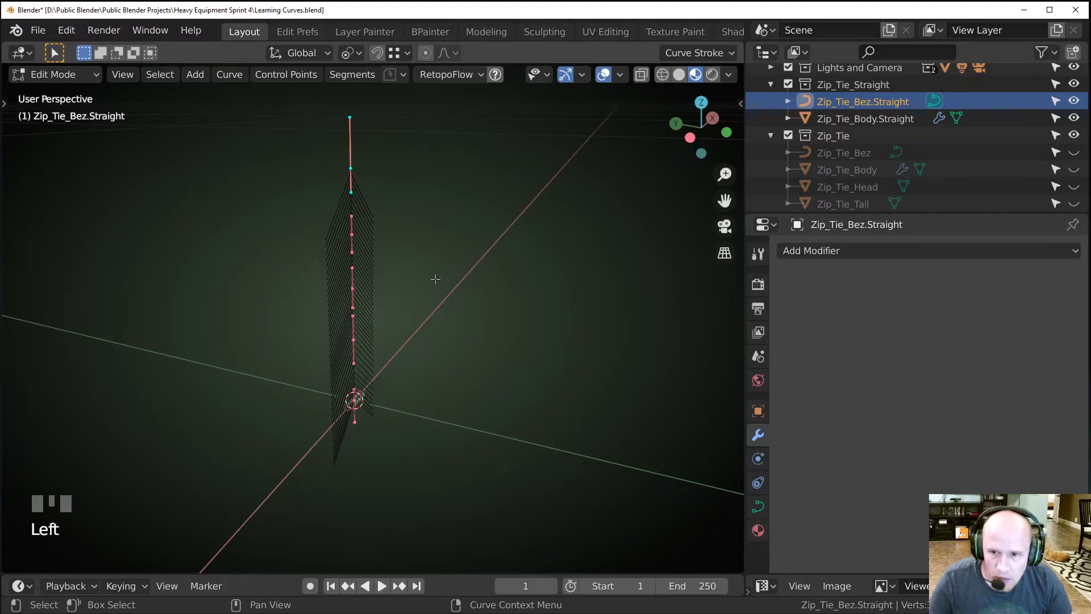
{"action": "key", "text": "g"}
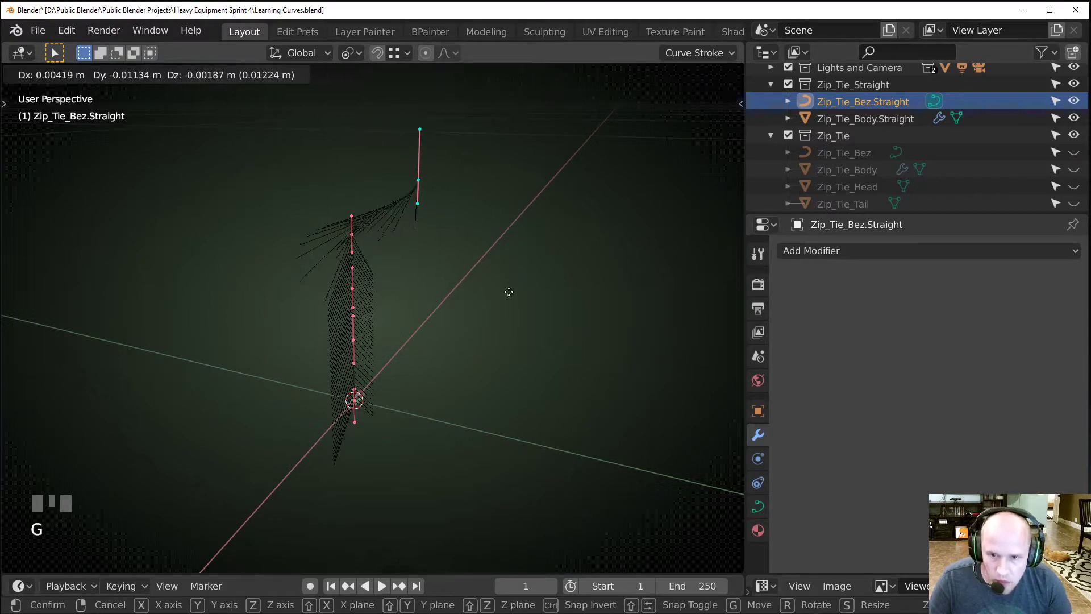
{"action": "left_click", "coordinate": [533, 326]}
{"action": "key", "text": "Tab"}
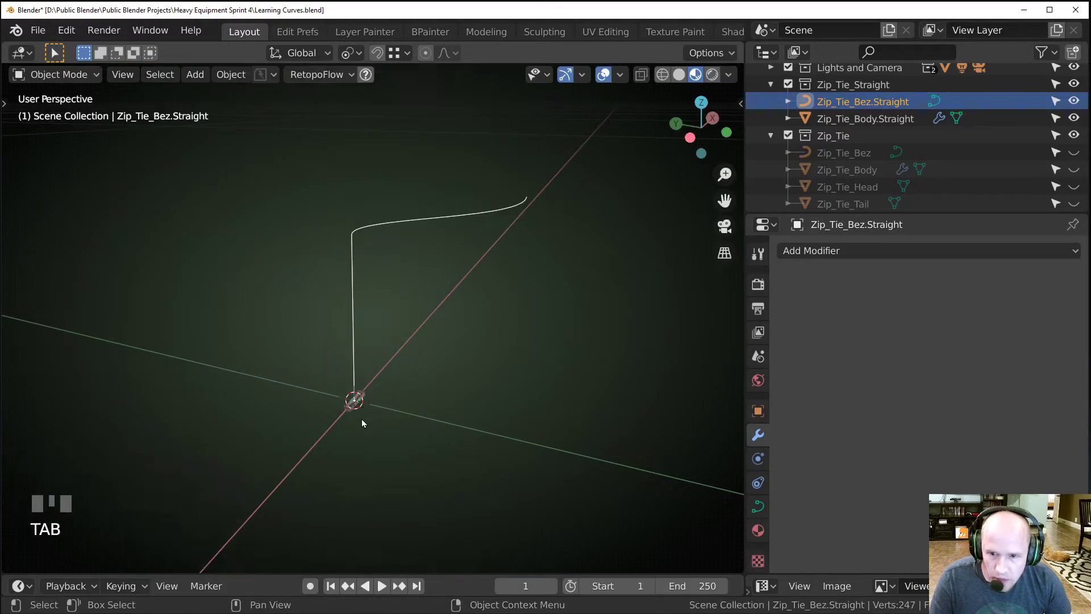
Try moving Zip_Tie_Body.Straight along global Z to see the segment follow the bent curve, and cancel the move.
{"action": "left_click", "coordinate": [354, 408]}
{"action": "key", "text": "g"}
{"action": "key", "text": "z"}
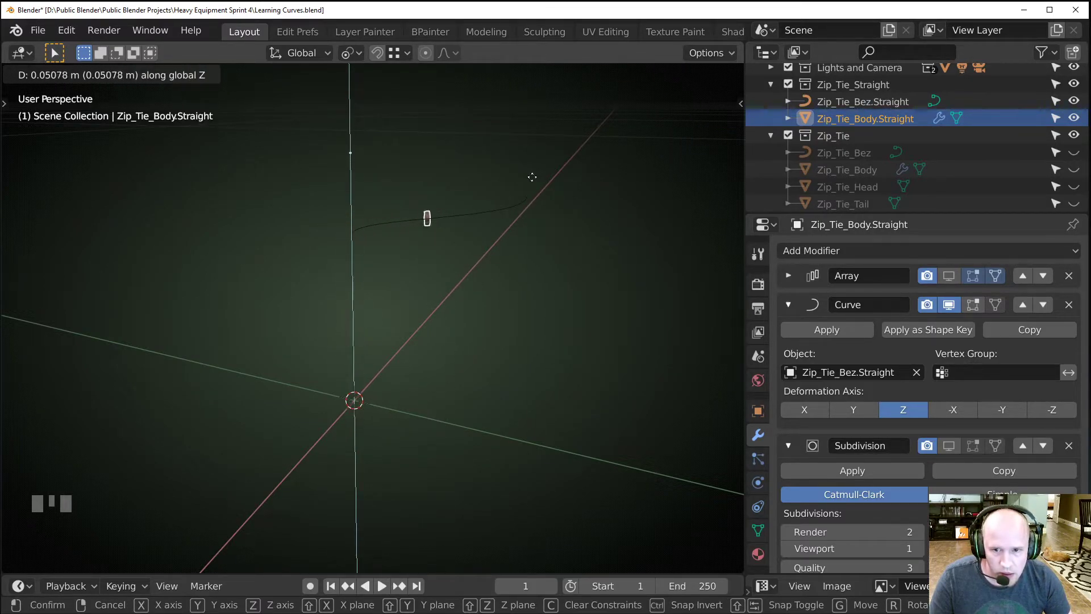
{"action": "right_click", "coordinate": [554, 169]}
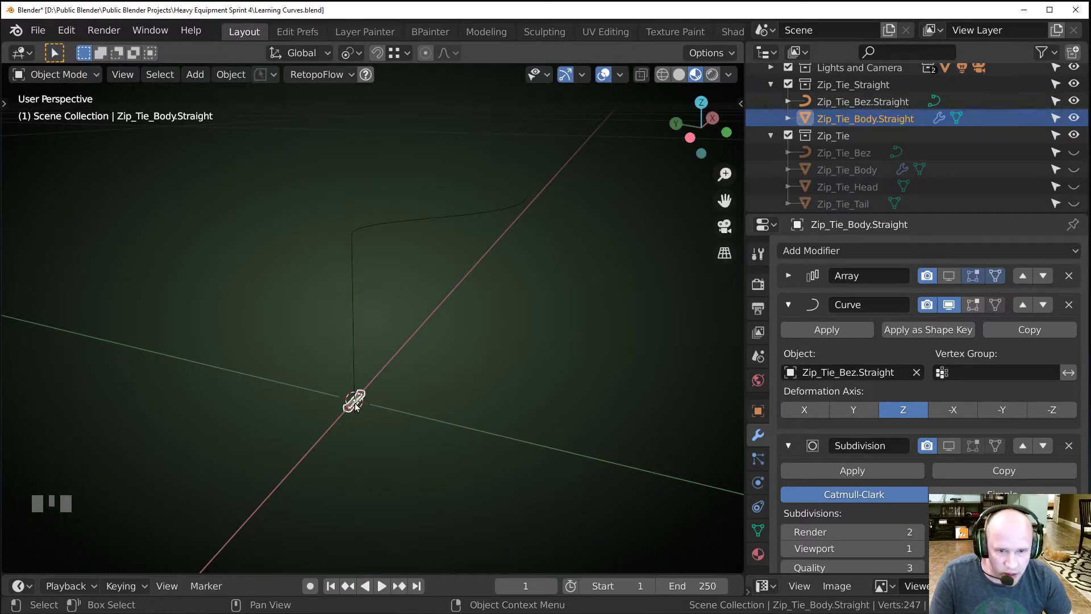
Show the Array modifier of Zip_Tie_Body.Straight in the viewport so the segments repeat along the bent curve.
{"action": "left_click", "coordinate": [949, 275]}
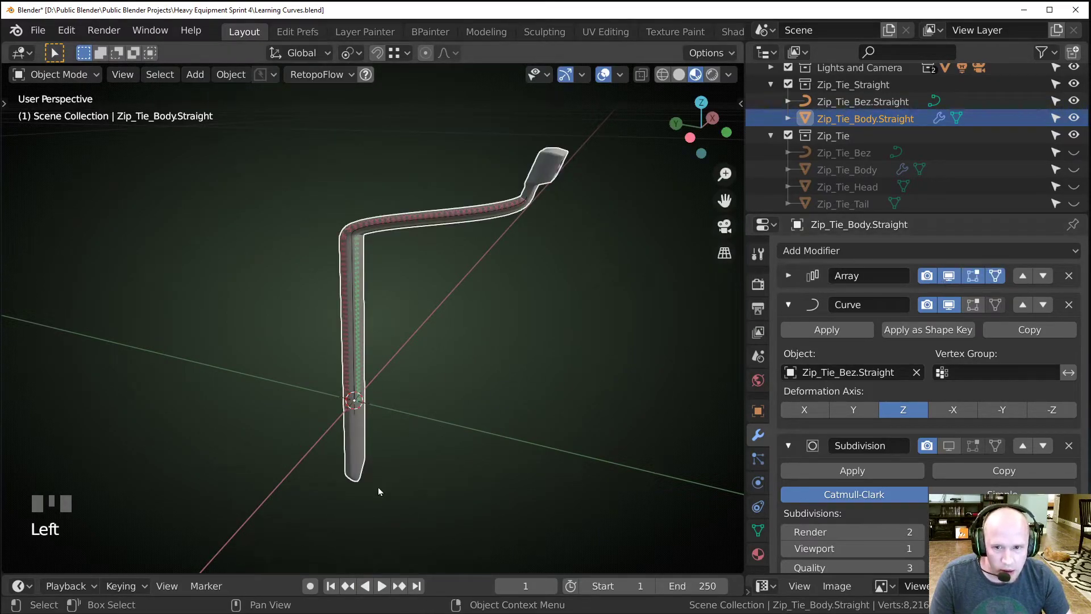
{"action": "scroll", "coordinate": [412, 276], "scroll_direction": "up", "scroll_amount": 2}
{"action": "mouse_move", "coordinate": [447, 262]}
{"action": "middle_mouse_down", "text": "shift"}
{"action": "mouse_move", "coordinate": [328, 200]}
{"action": "mouse_move", "coordinate": [435, 217]}
{"action": "mouse_move", "coordinate": [492, 342]}
{"action": "mouse_move", "coordinate": [573, 261]}
{"action": "mouse_move", "coordinate": [546, 290]}
{"action": "mouse_move", "coordinate": [409, 243]}
{"action": "mouse_move", "coordinate": [434, 265]}
{"action": "middle_mouse_up", "text": "shift"}
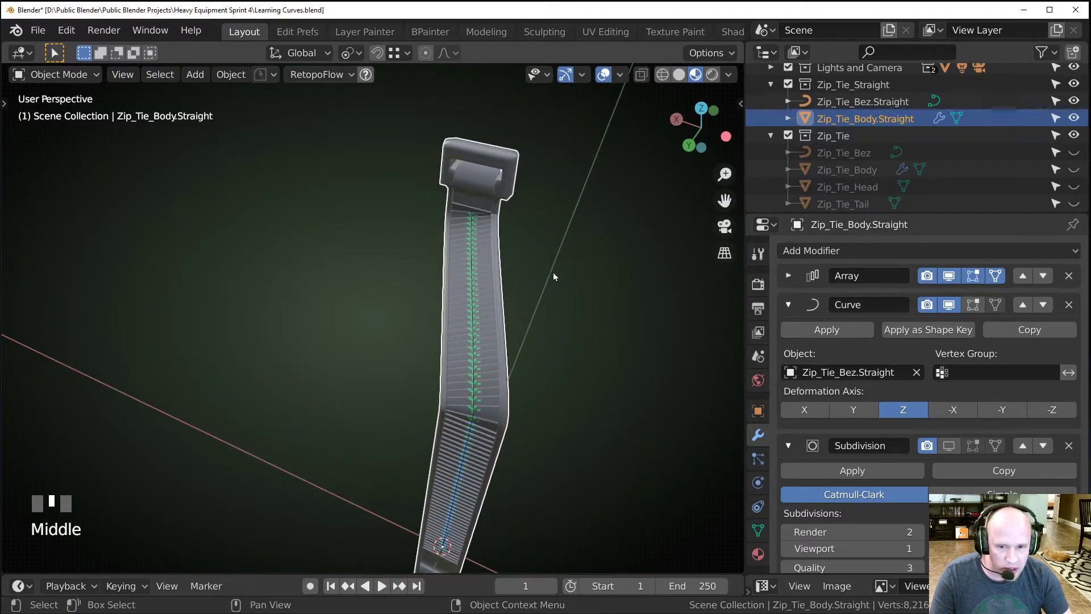
Examine the orientation and spacing of the repeated segments where the strap bends, from several angles.
{"action": "scroll", "coordinate": [468, 430], "scroll_direction": "down", "scroll_amount": 2}
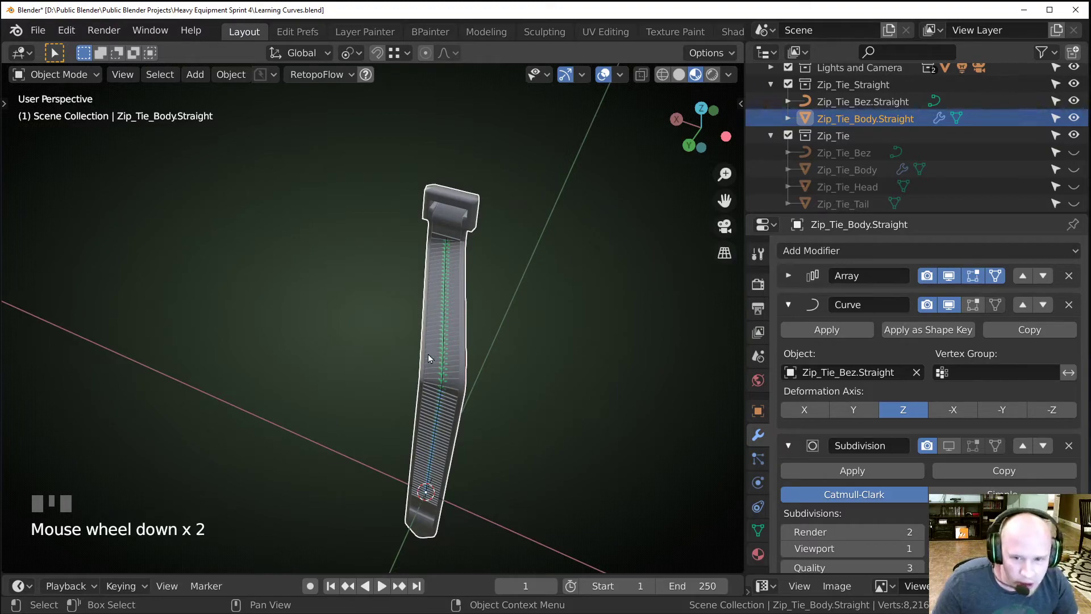
{"action": "middle_click_drag", "start_coordinate": [432, 346], "coordinate": [434, 363], "text": "shift"}
{"action": "scroll", "coordinate": [455, 427], "scroll_direction": "up", "scroll_amount": 2}
{"action": "middle_click_drag", "start_coordinate": [456, 428], "coordinate": [430, 377]}
{"action": "scroll", "coordinate": [397, 366], "scroll_direction": "up", "scroll_amount": 3}
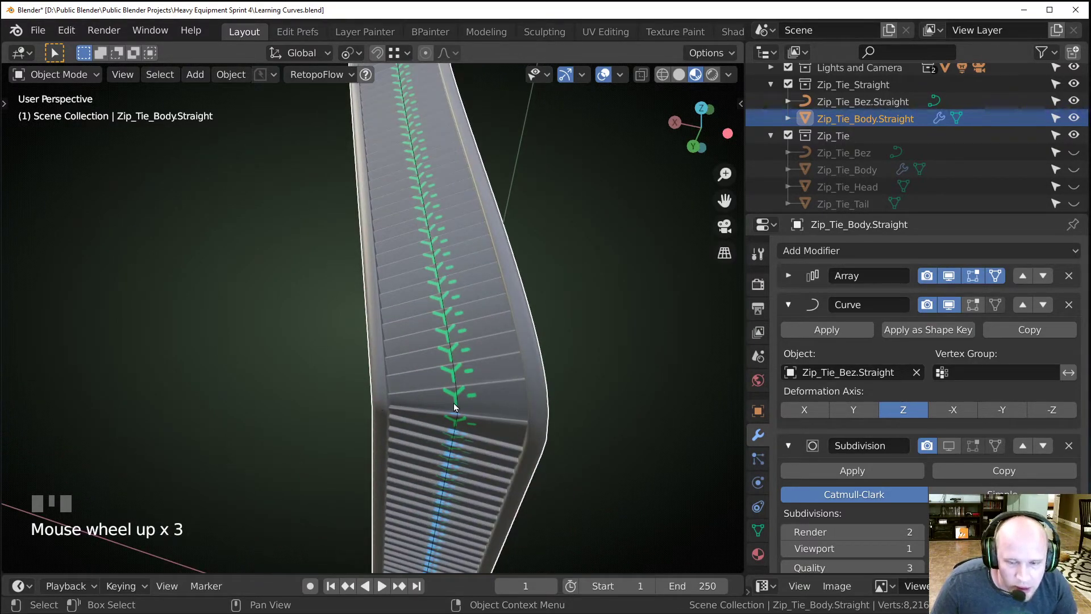
{"action": "scroll", "coordinate": [454, 404], "scroll_direction": "down", "scroll_amount": 2}
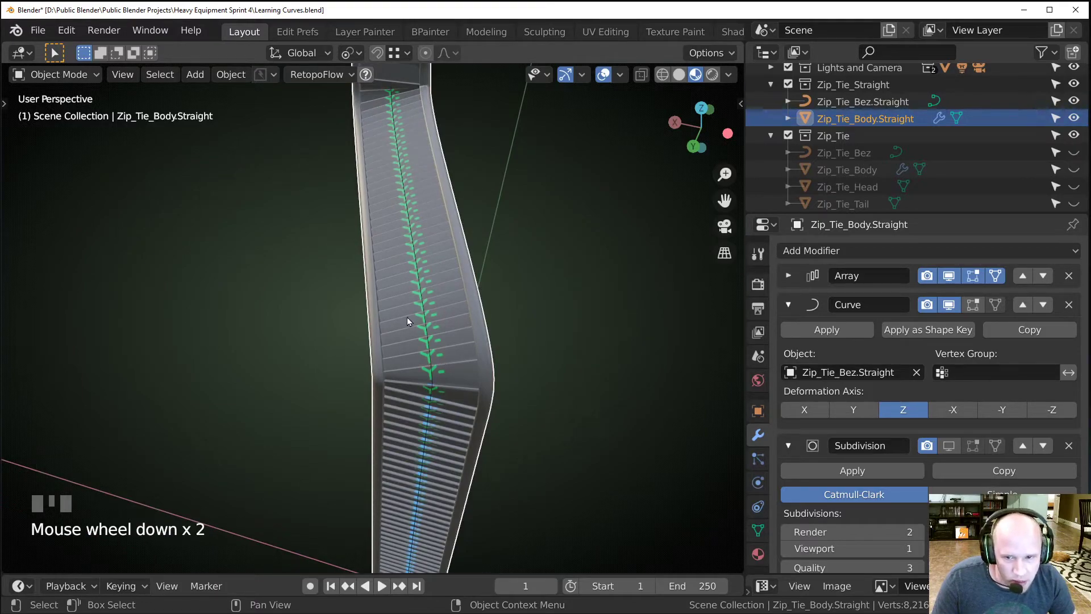
{"action": "scroll", "coordinate": [368, 287], "scroll_direction": "down", "scroll_amount": 1}
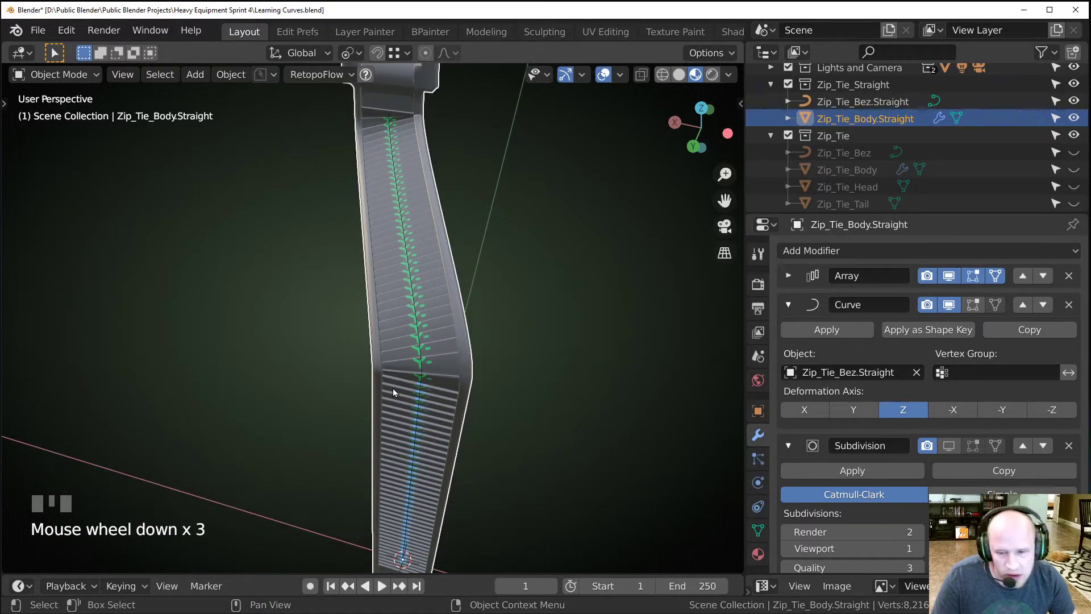
{"action": "middle_click_drag", "start_coordinate": [417, 360], "coordinate": [467, 233], "text": "shift"}
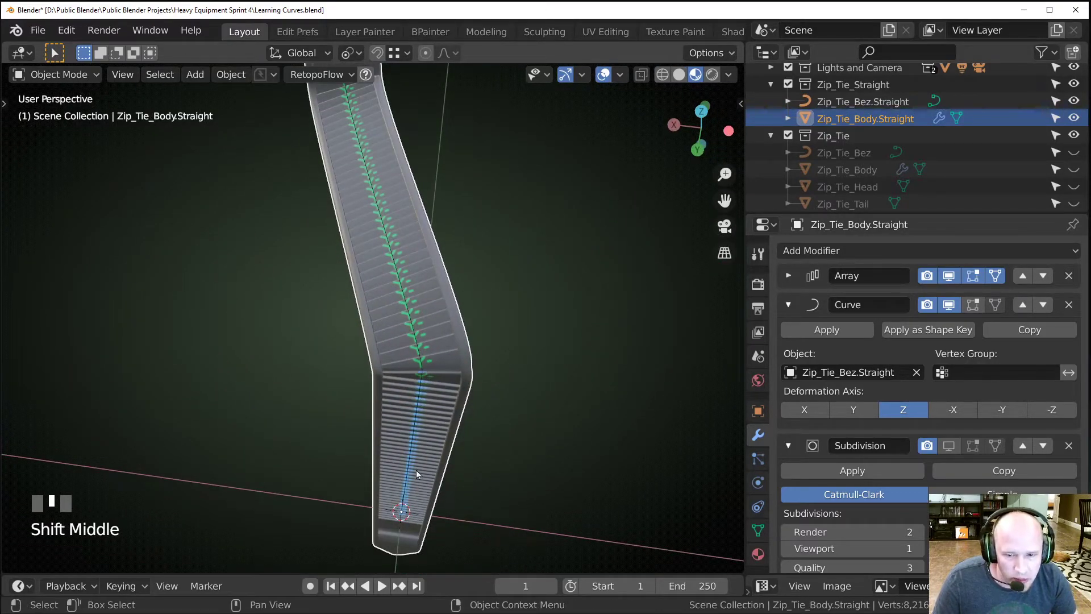
{"action": "scroll", "coordinate": [431, 402], "scroll_direction": "down", "scroll_amount": 3}
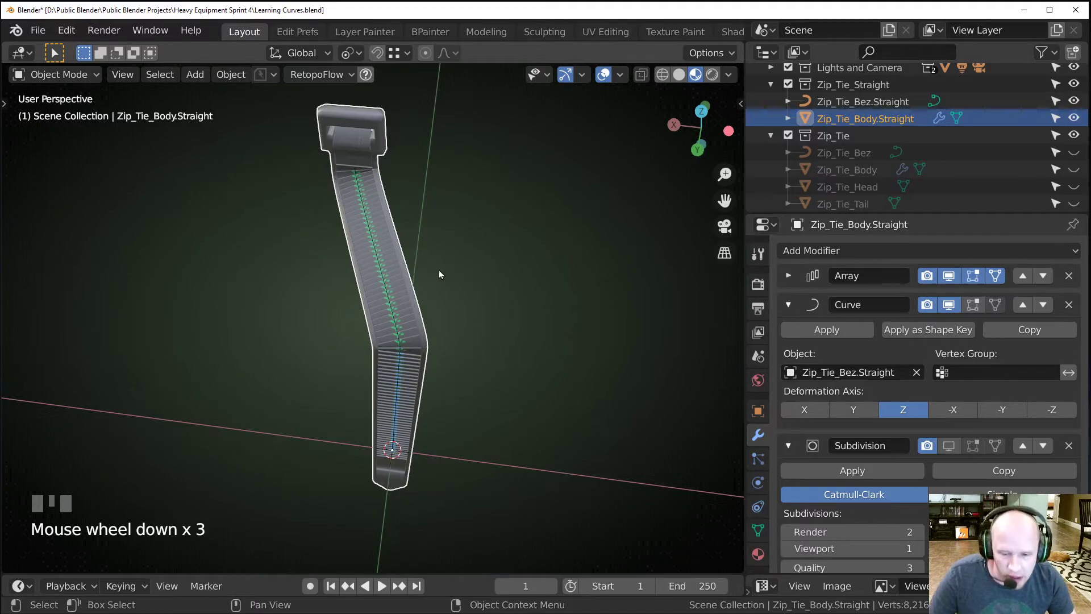
{"action": "middle_click_drag", "start_coordinate": [493, 363], "coordinate": [490, 336], "text": "shift"}
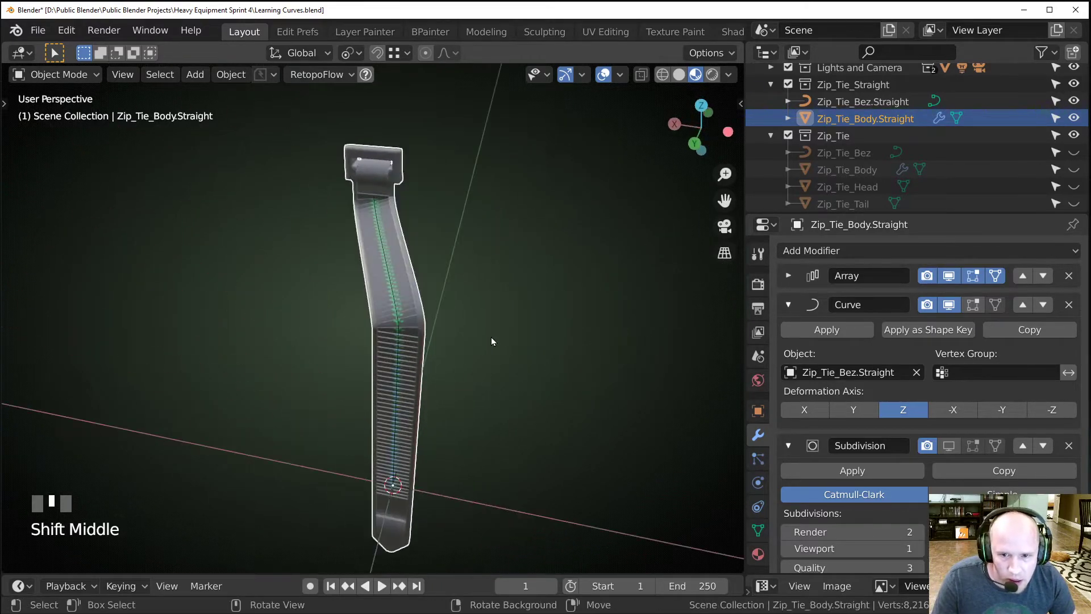
{"action": "scroll", "coordinate": [402, 328], "scroll_direction": "up", "scroll_amount": 3}
{"action": "scroll", "coordinate": [404, 329], "scroll_direction": "down", "scroll_amount": 3}
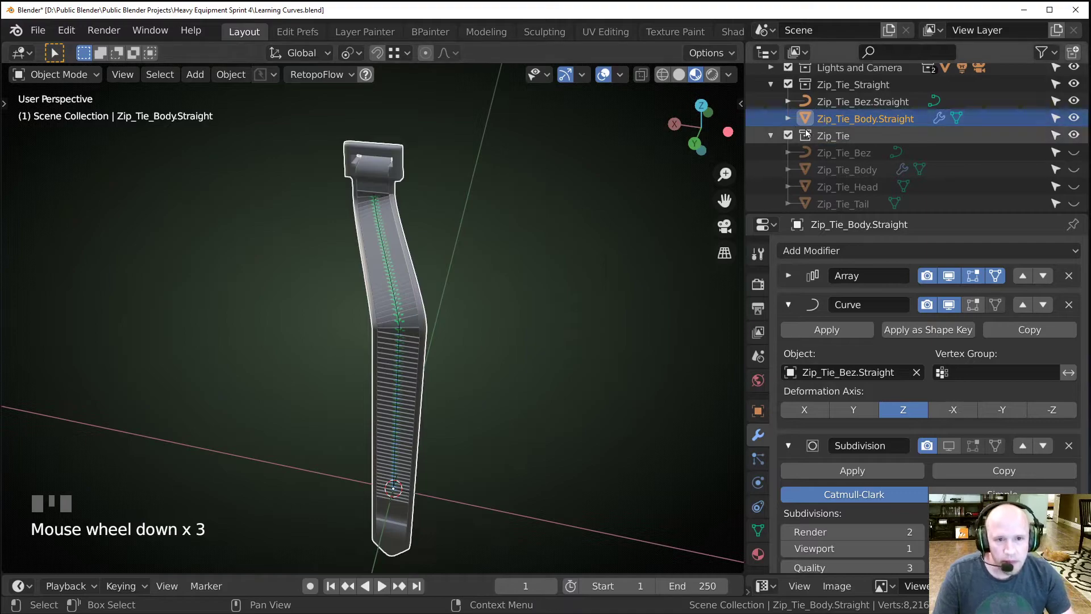
Exclude the Zip_Tie_Straight collection and show Zip_Tie_Bez, Zip_Tie_Body, Zip_Tie_Head and Zip_Tie_Tail in the viewport.
{"action": "scroll", "coordinate": [796, 134], "scroll_direction": "up", "scroll_amount": 2}
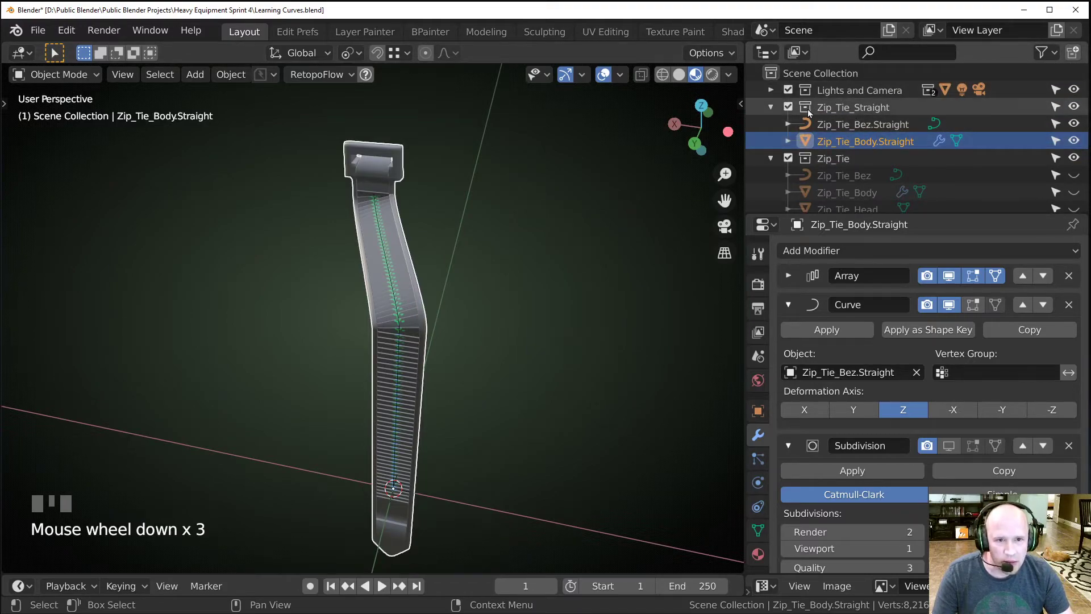
{"action": "left_click", "coordinate": [788, 107]}
{"action": "left_click", "coordinate": [1073, 141]}
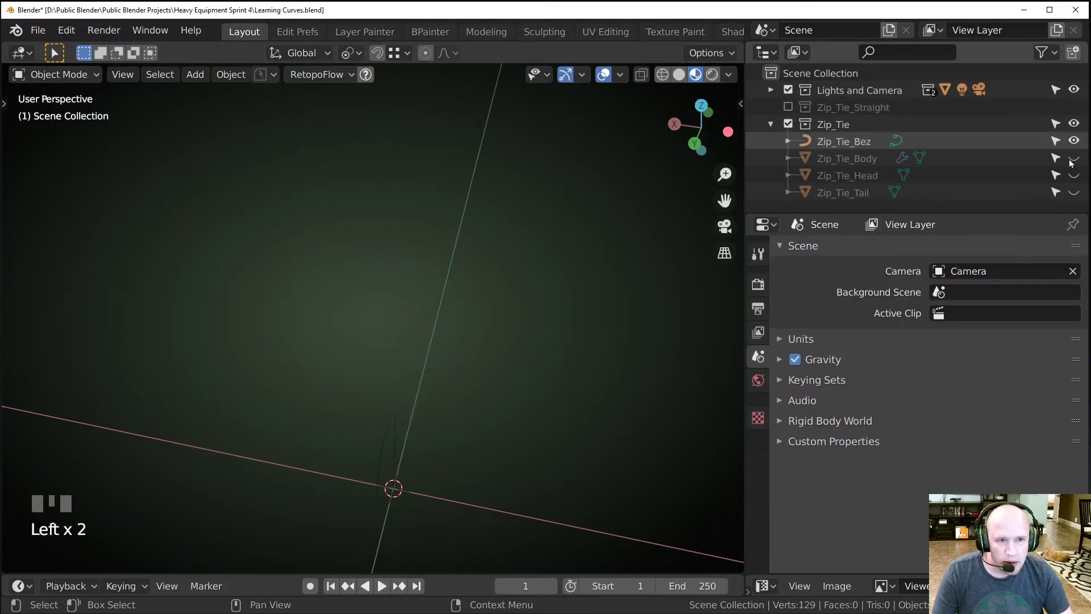
{"action": "left_click", "coordinate": [1073, 158]}
{"action": "left_click", "coordinate": [1073, 175]}
{"action": "left_click", "coordinate": [1073, 192]}
Hide Zip_Tie_Tail and Zip_Tie_Head temporarily to examine the looped zip tie body alone, and show both parts again.
{"action": "middle_click_drag", "start_coordinate": [500, 432], "coordinate": [319, 203], "text": "shift"}
{"action": "scroll", "coordinate": [204, 191], "scroll_direction": "up", "scroll_amount": 3}
{"action": "middle_click_drag", "start_coordinate": [205, 191], "coordinate": [347, 297], "text": "shift"}
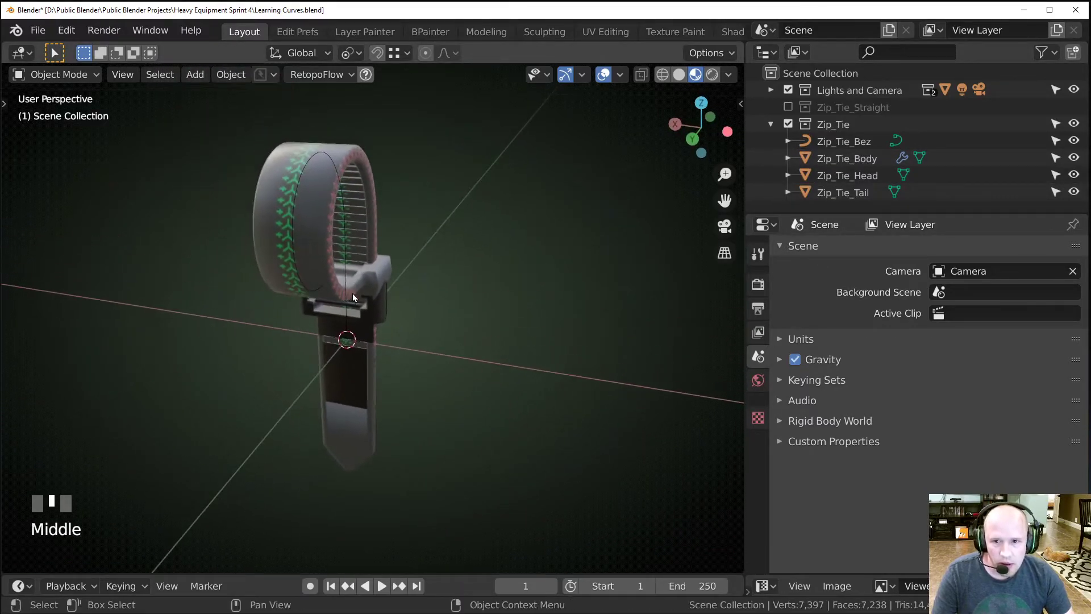
{"action": "scroll", "coordinate": [348, 296], "scroll_direction": "up", "scroll_amount": 2}
{"action": "left_click", "coordinate": [1074, 191]}
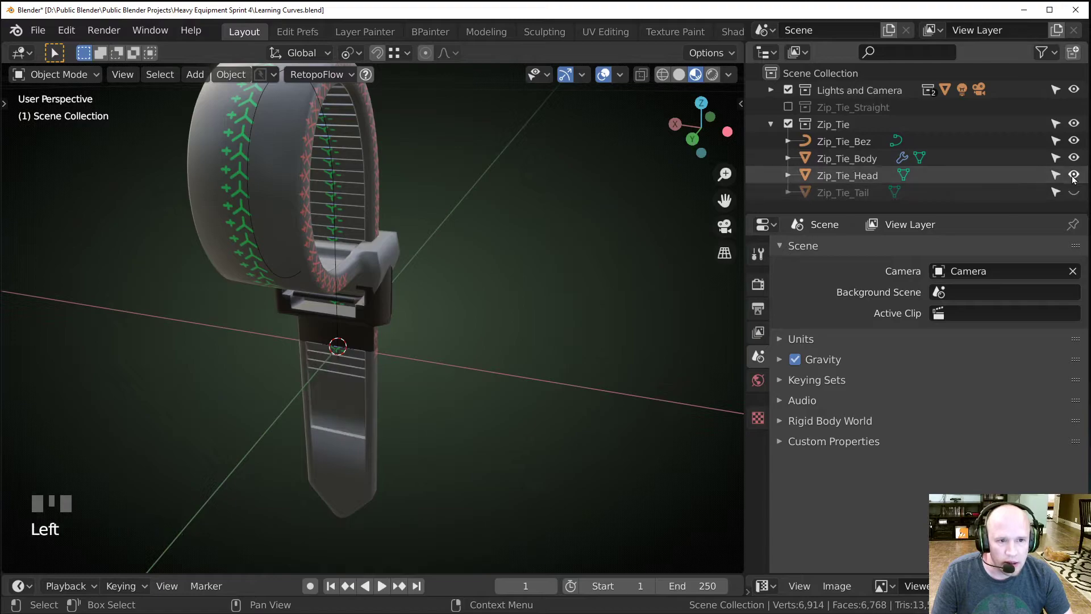
{"action": "left_click", "coordinate": [1073, 175]}
{"action": "middle_click_drag", "start_coordinate": [444, 312], "coordinate": [486, 271], "text": "shift"}
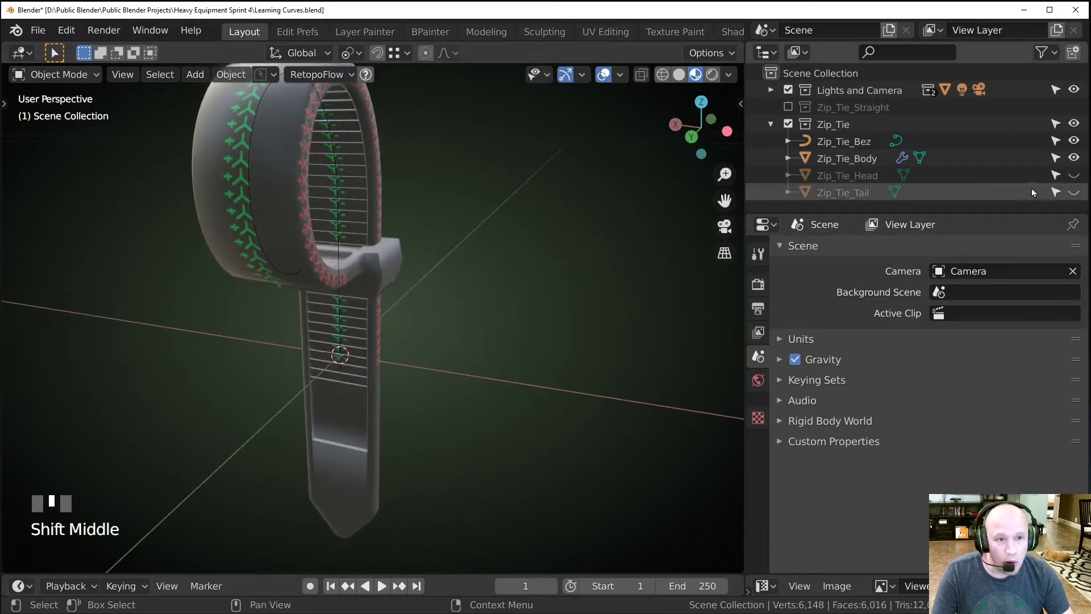
{"action": "left_click", "coordinate": [1074, 175]}
{"action": "left_click", "coordinate": [1073, 192]}
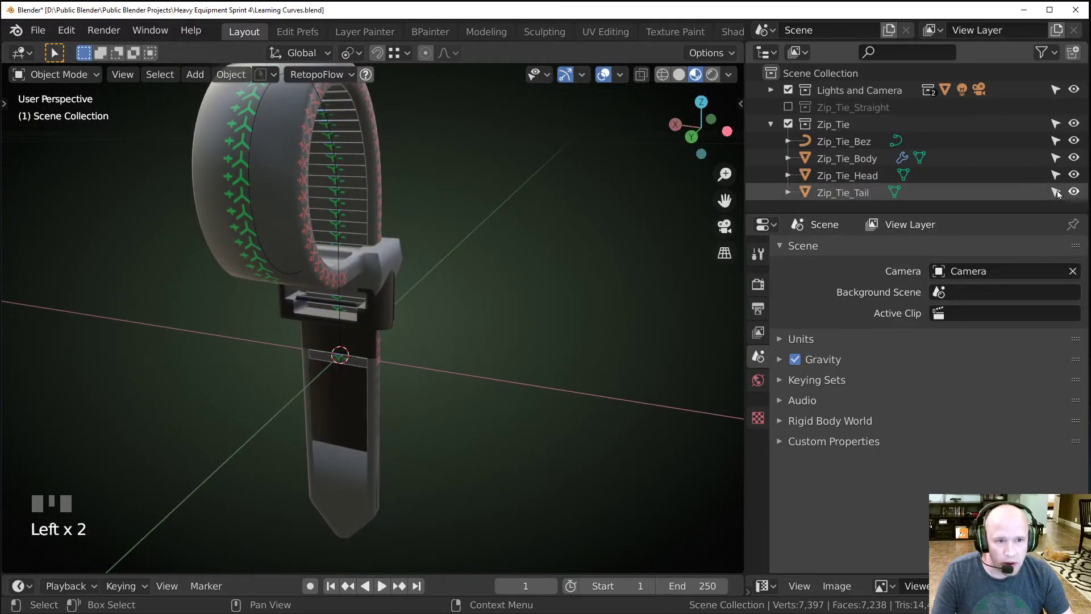
Check the separate head and tail objects for modifiers, and review Zip_Tie_Body's Array start and end caps and Curve modifier settings.
{"action": "left_click", "coordinate": [372, 311]}
{"action": "left_click", "coordinate": [348, 390]}
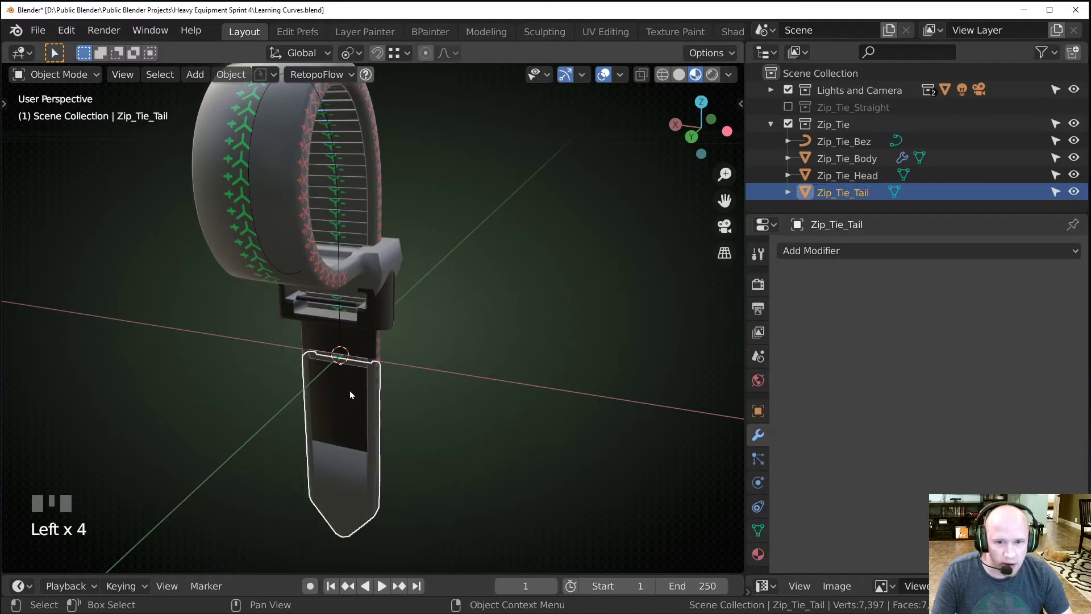
{"action": "left_click", "coordinate": [813, 252]}
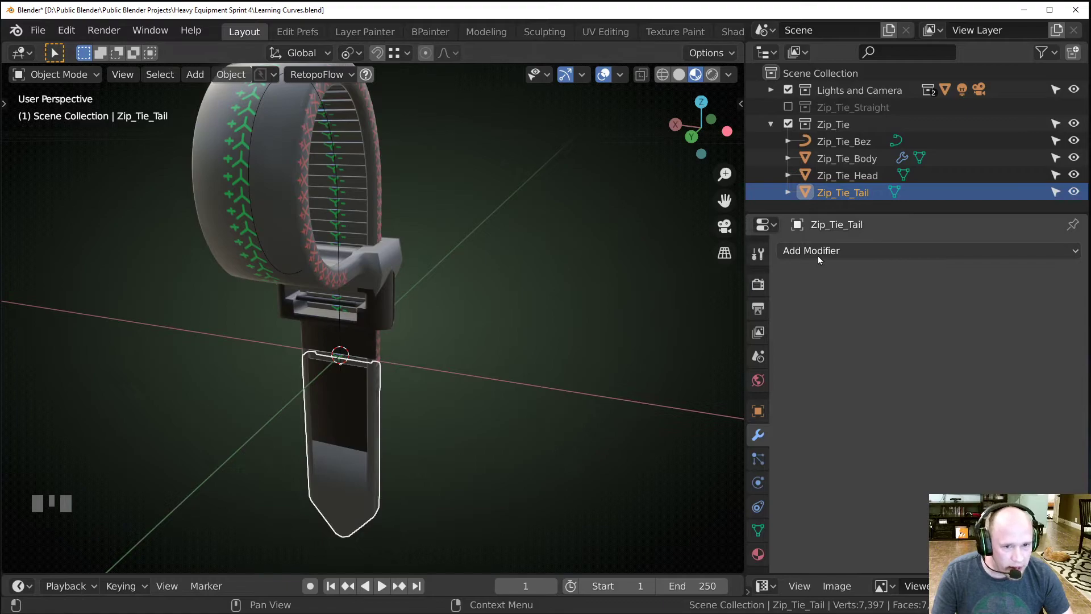
{"action": "left_click", "coordinate": [278, 231]}
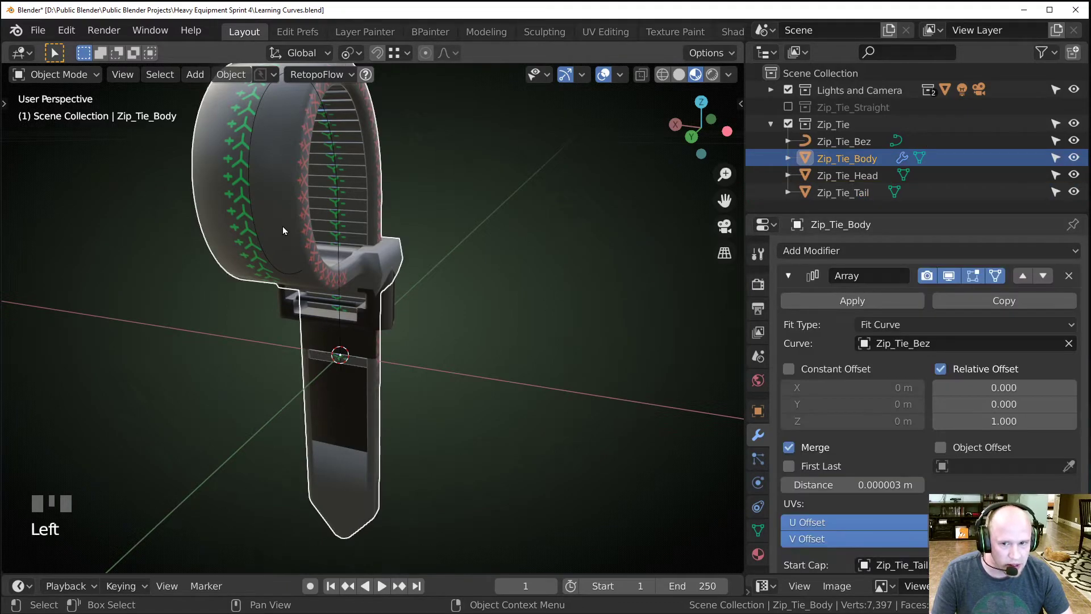
{"action": "scroll", "coordinate": [919, 462], "scroll_direction": "down", "scroll_amount": 5}
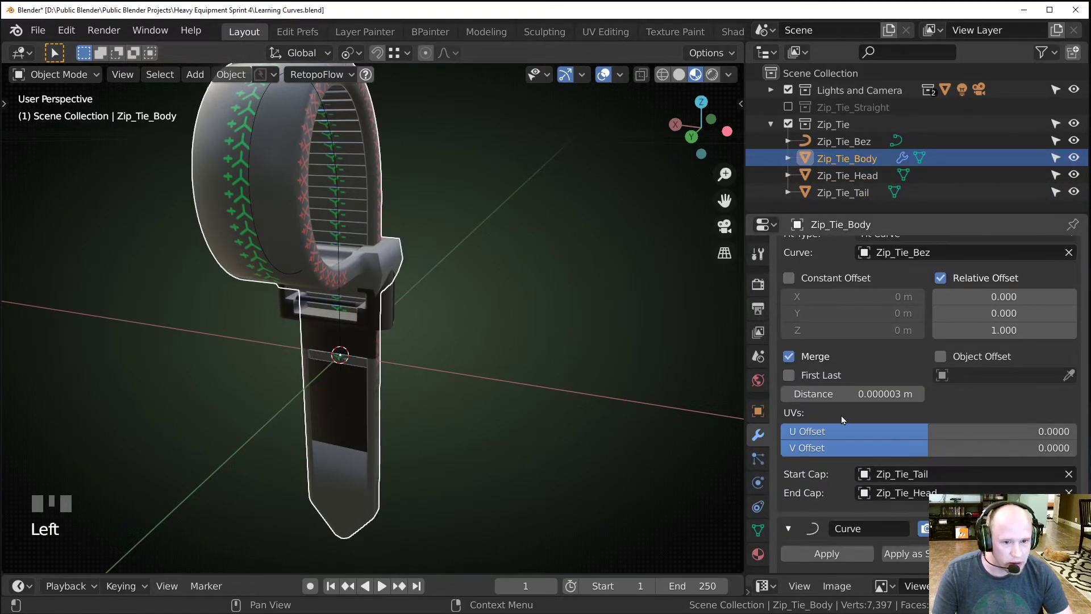
{"action": "scroll", "coordinate": [872, 446], "scroll_direction": "down", "scroll_amount": 6}
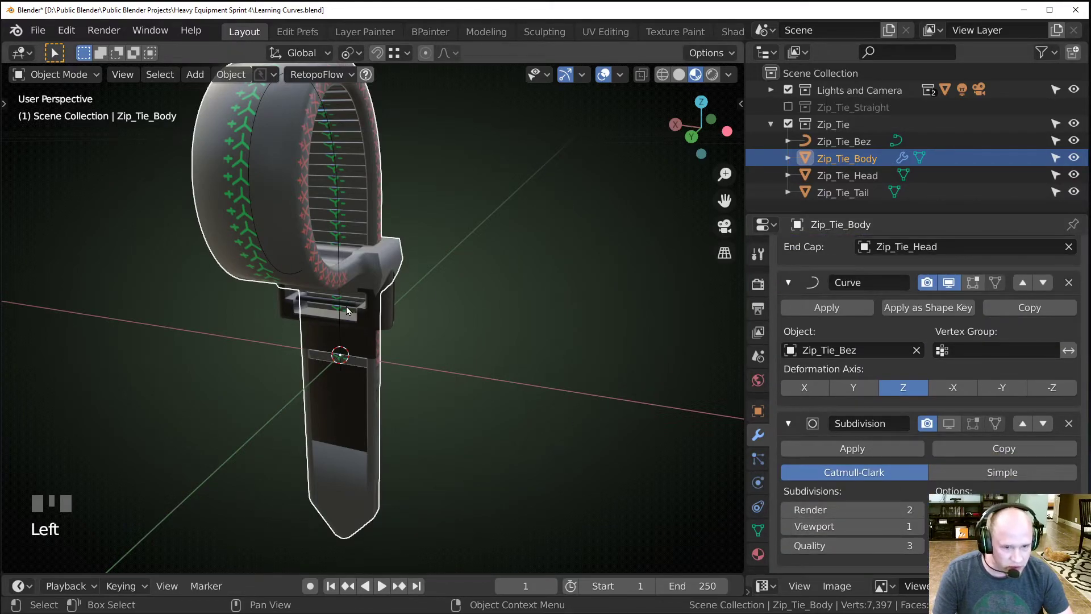
Examine how the looped strap meets the capped head and the separate head object from several angles, and save the file.
{"action": "scroll", "coordinate": [324, 336], "scroll_direction": "down", "scroll_amount": 16}
{"action": "middle_click_drag", "start_coordinate": [339, 322], "coordinate": [363, 347]}
{"action": "scroll", "coordinate": [509, 457], "scroll_direction": "up", "scroll_amount": 2}
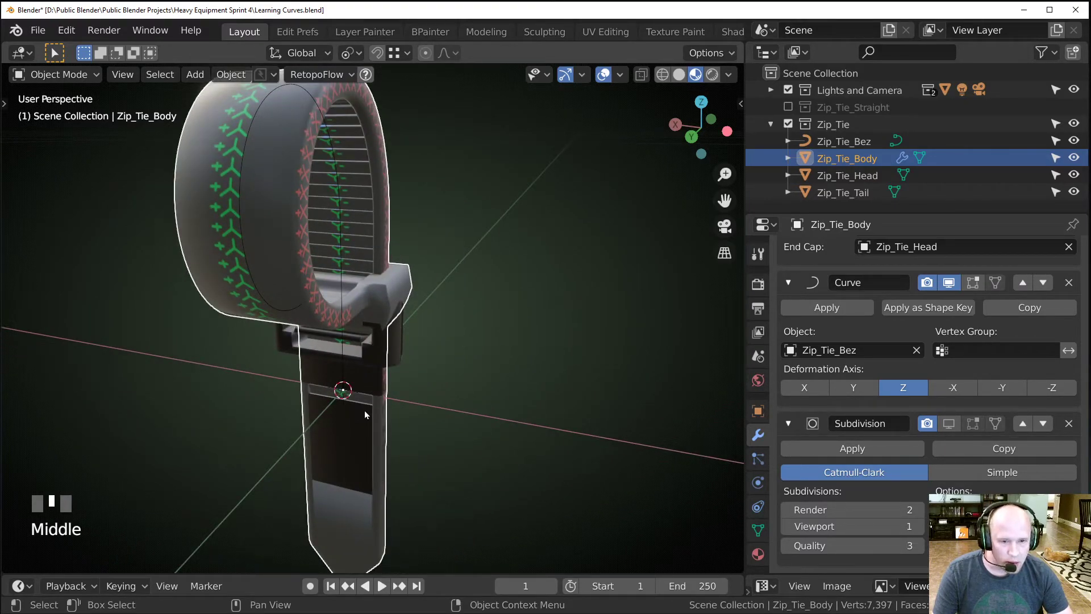
{"action": "scroll", "coordinate": [376, 399], "scroll_direction": "up", "scroll_amount": 5}
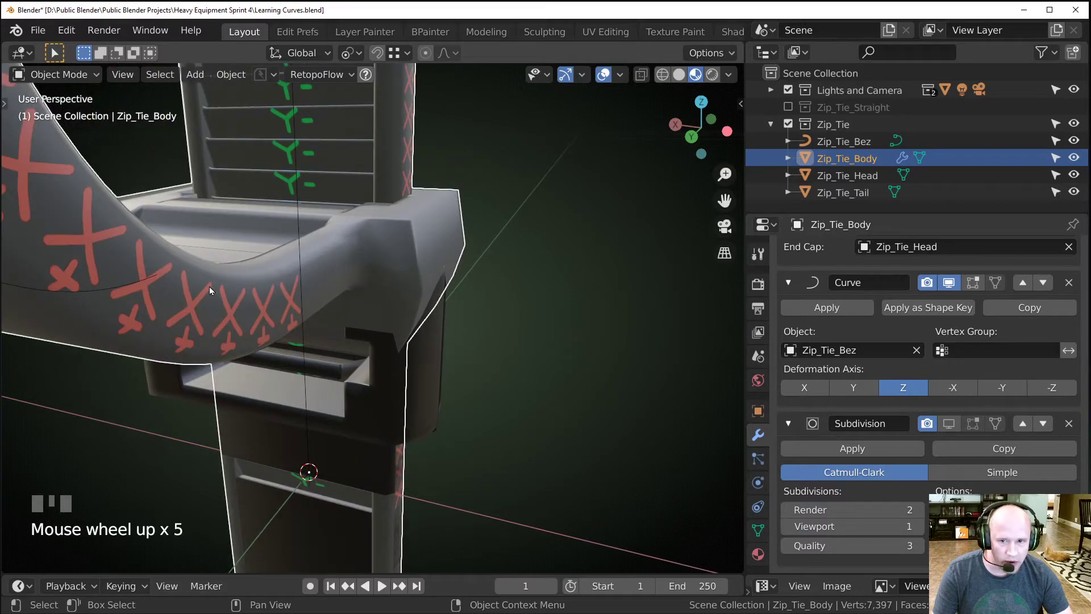
{"action": "scroll", "coordinate": [212, 285], "scroll_direction": "down", "scroll_amount": 3}
{"action": "scroll", "coordinate": [224, 230], "scroll_direction": "down", "scroll_amount": 2}
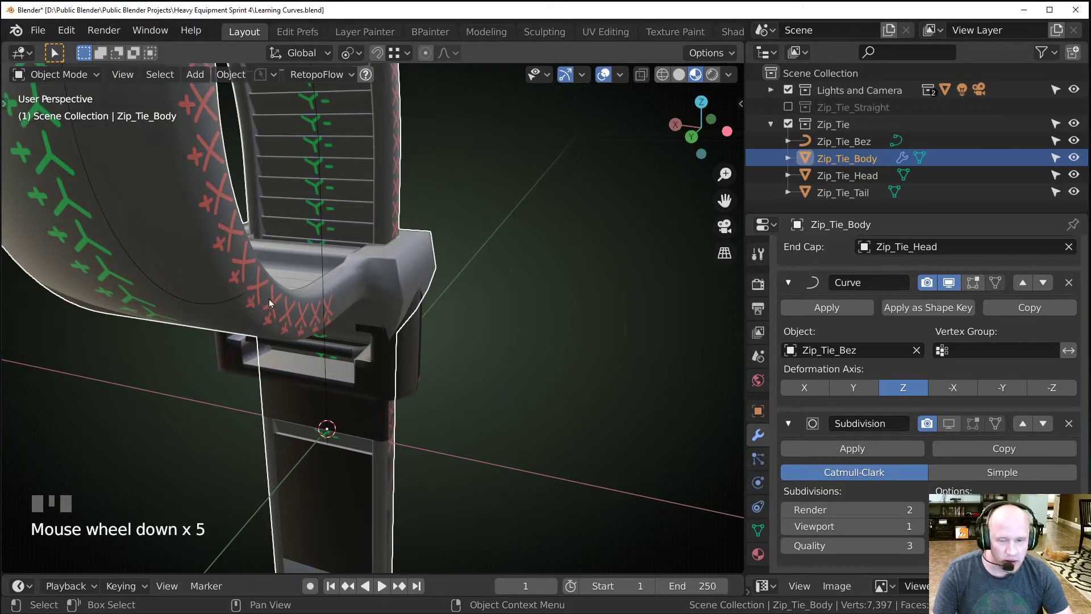
{"action": "scroll", "coordinate": [240, 278], "scroll_direction": "down", "scroll_amount": 5}
{"action": "scroll", "coordinate": [255, 250], "scroll_direction": "up", "scroll_amount": 2}
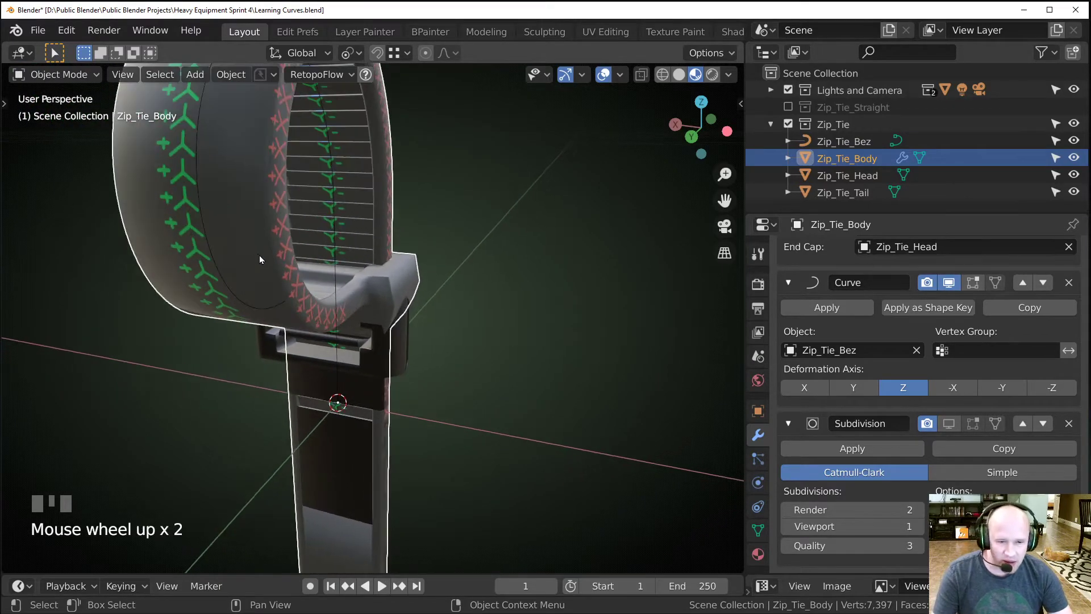
{"action": "middle_click_drag", "start_coordinate": [339, 291], "coordinate": [269, 308], "text": "shift"}
{"action": "scroll", "coordinate": [270, 308], "scroll_direction": "up", "scroll_amount": 2}
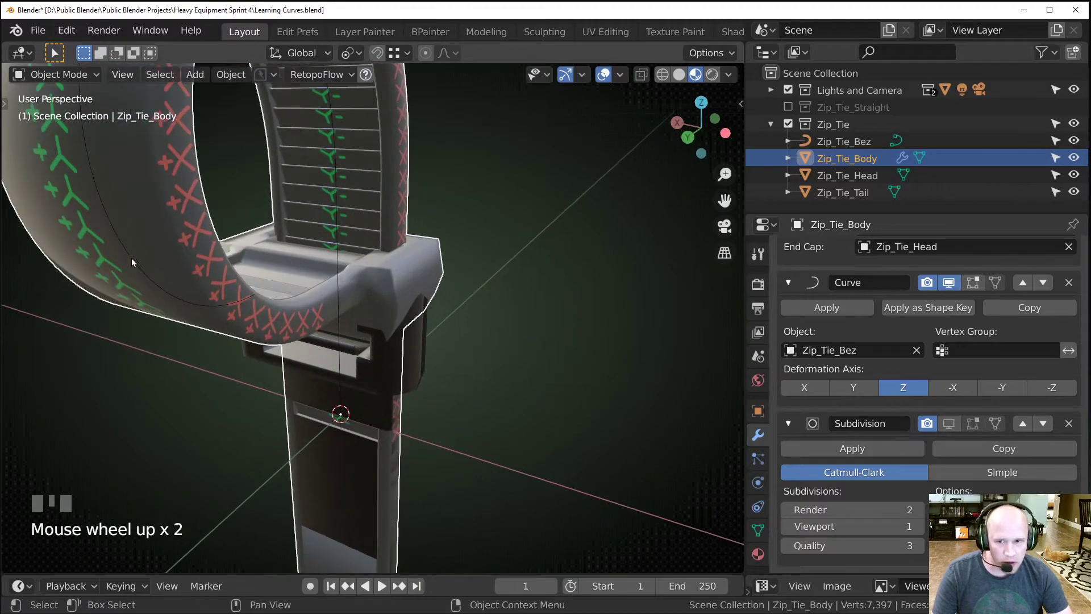
{"action": "middle_click_drag", "start_coordinate": [124, 252], "coordinate": [260, 345]}
{"action": "key", "text": "ctrl+s"}
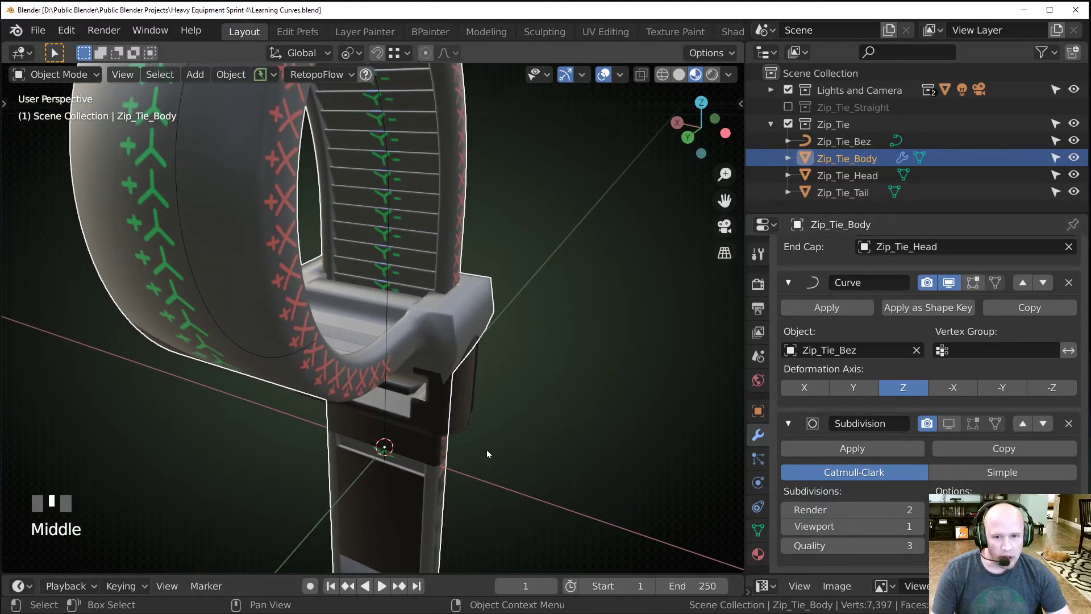
Compare the separate Zip_Tie_Head object with Zip_Tie_Body and review the body's Array modifier settings.
{"action": "left_click", "coordinate": [422, 426]}
{"action": "left_click", "coordinate": [401, 532]}
{"action": "left_click", "coordinate": [463, 410]}
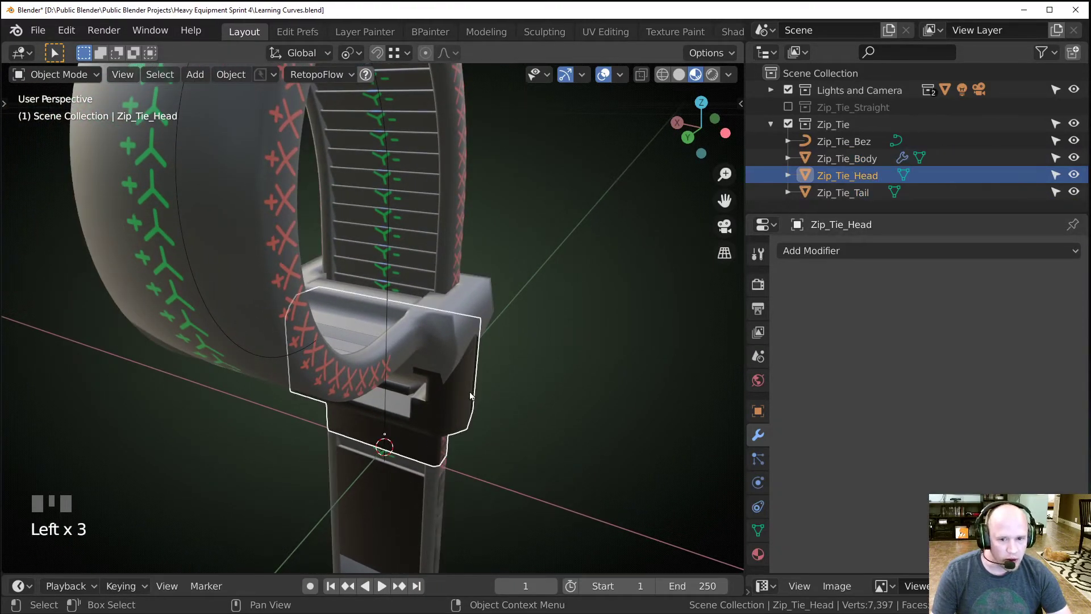
{"action": "left_click", "coordinate": [361, 198]}
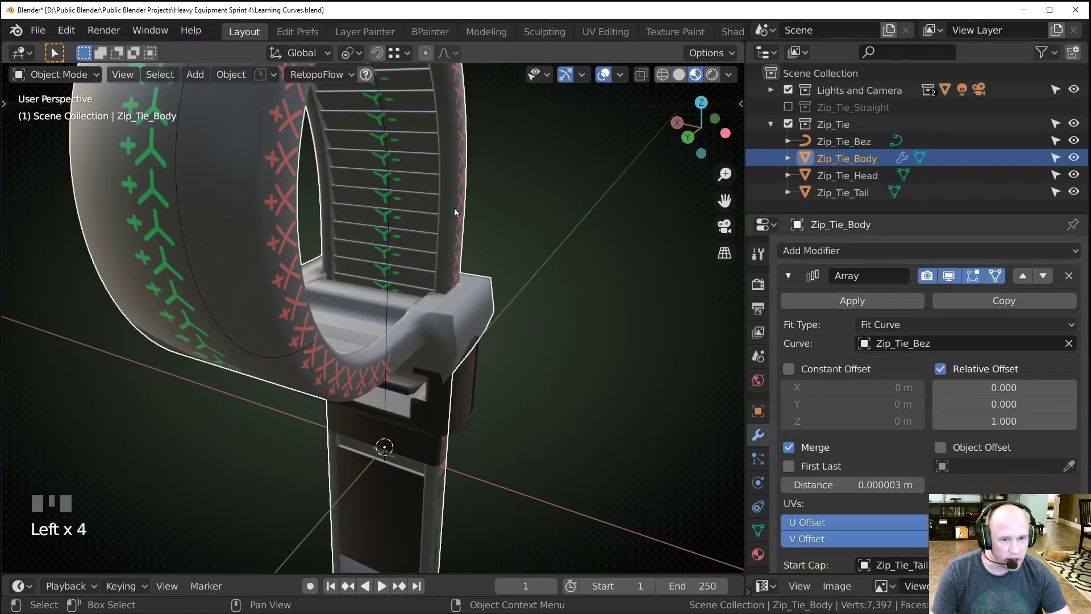
{"action": "scroll", "coordinate": [885, 410], "scroll_direction": "down", "scroll_amount": 4}
{"action": "scroll", "coordinate": [889, 421], "scroll_direction": "up", "scroll_amount": 3}
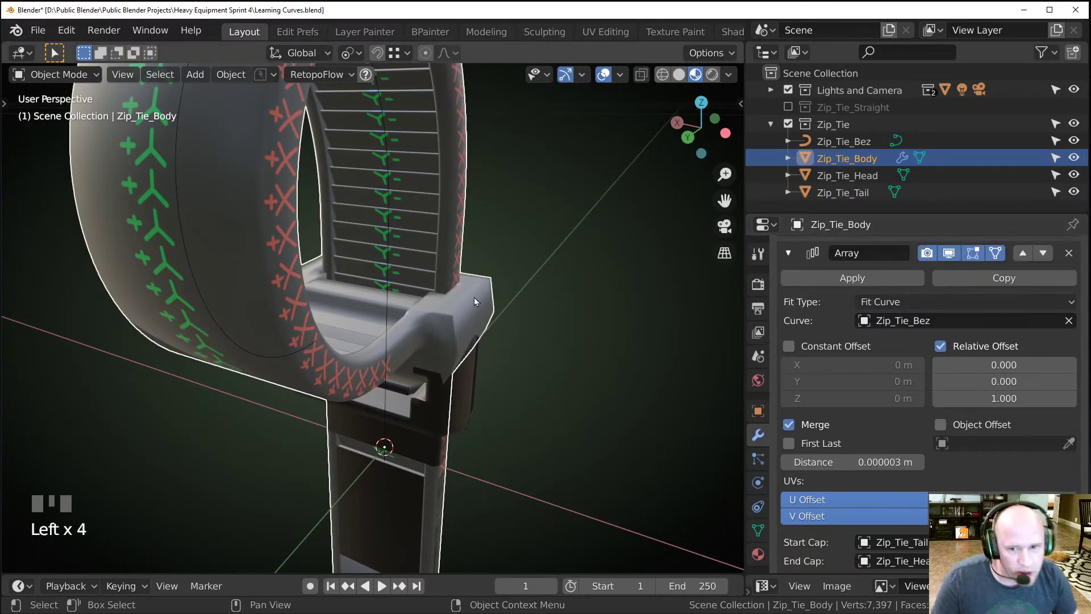
Open Zip_Tie_Bez for editing in the right view and move its end control point straight down.
{"action": "scroll", "coordinate": [487, 309], "scroll_direction": "down", "scroll_amount": 3}
{"action": "middle_click_drag", "start_coordinate": [491, 330], "coordinate": [288, 217], "text": "shift"}
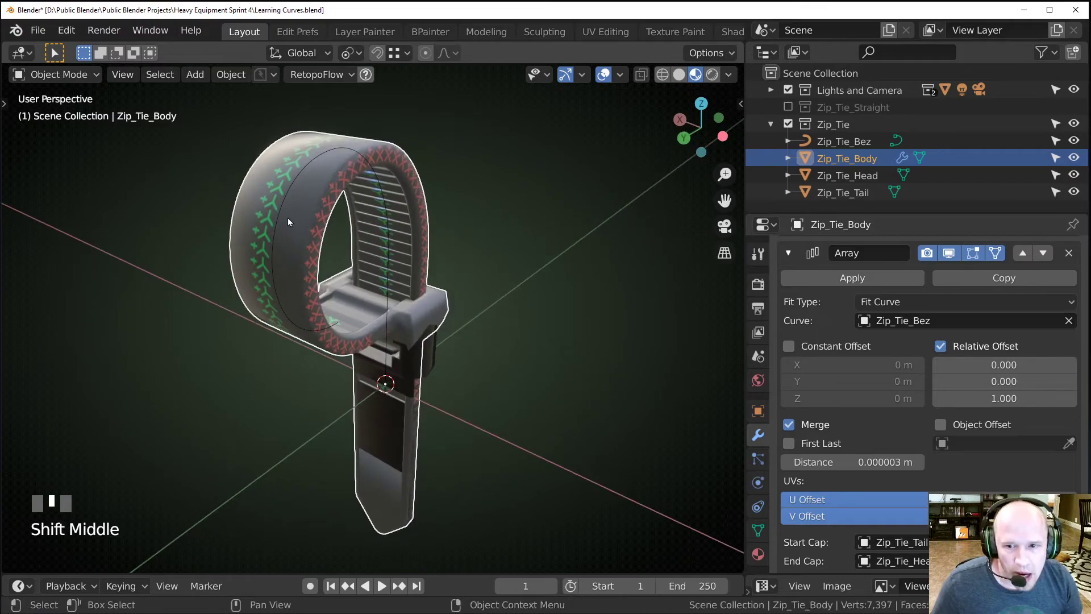
{"action": "double_click", "coordinate": [288, 217]}
{"action": "key", "text": "KP_3"}
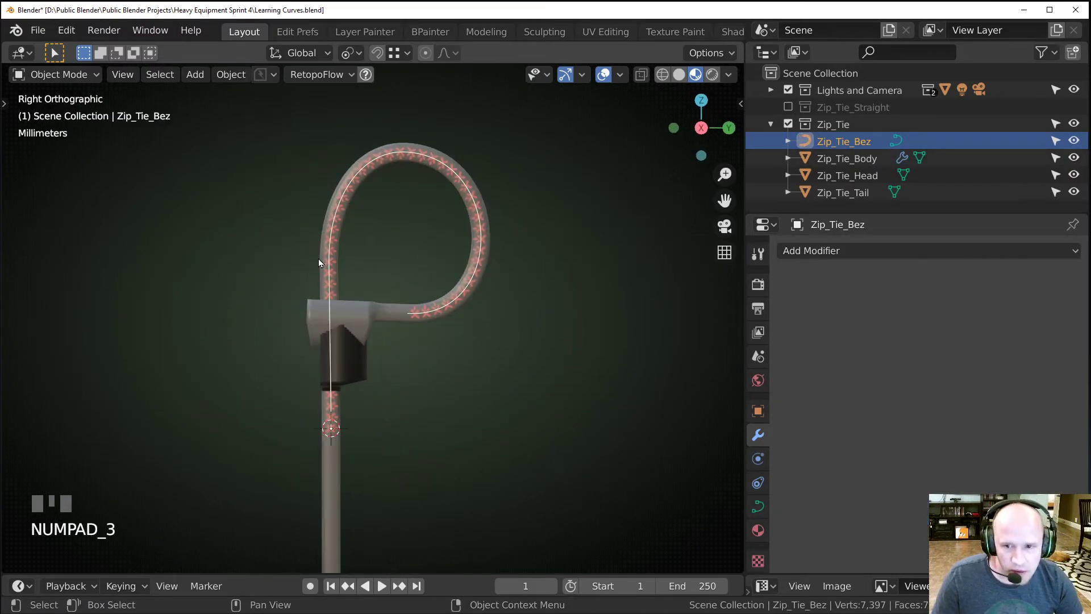
{"action": "key", "text": "Tab"}
{"action": "middle_click_drag", "start_coordinate": [323, 256], "coordinate": [426, 340]}
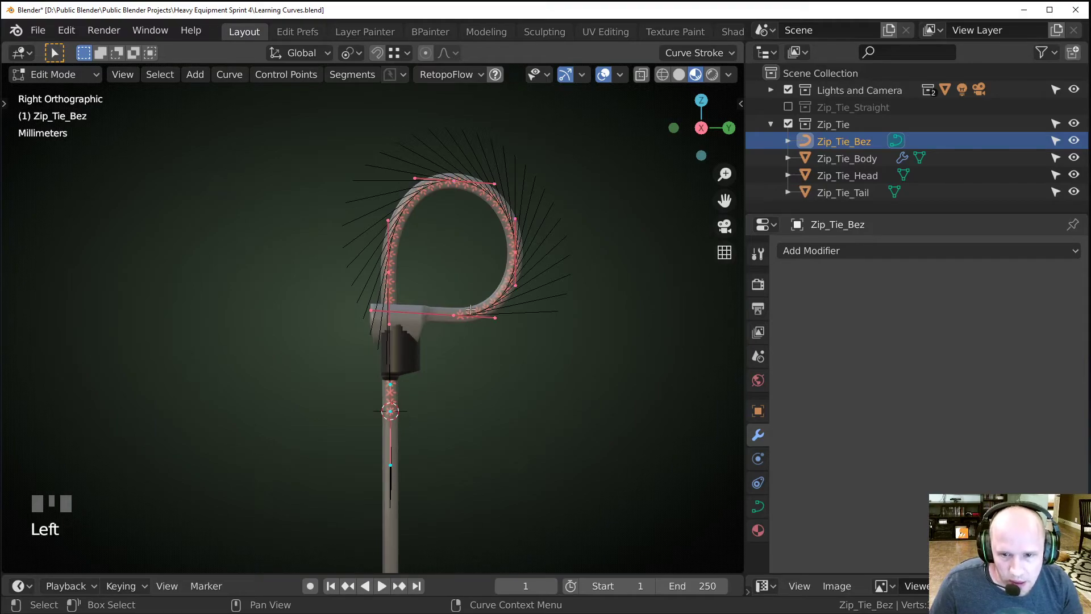
{"action": "key", "text": "g"}
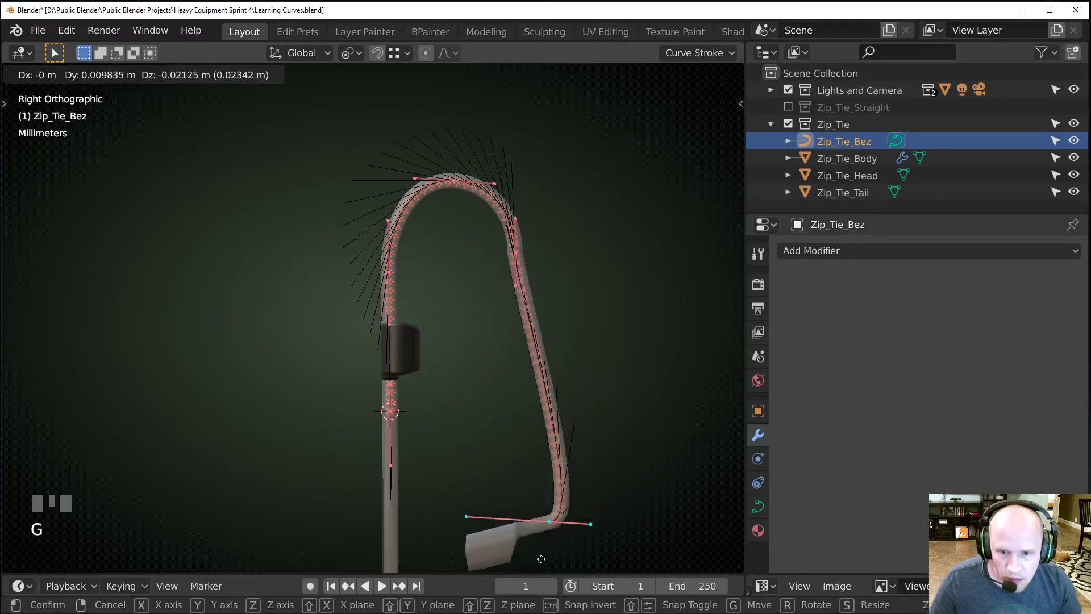
{"action": "left_click", "coordinate": [494, 479]}
Move the loop's outer control point about 0.009 m along Y and -0.012 m along Z, and lengthen its handles.
{"action": "left_click", "coordinate": [515, 251]}
{"action": "key", "text": "g"}
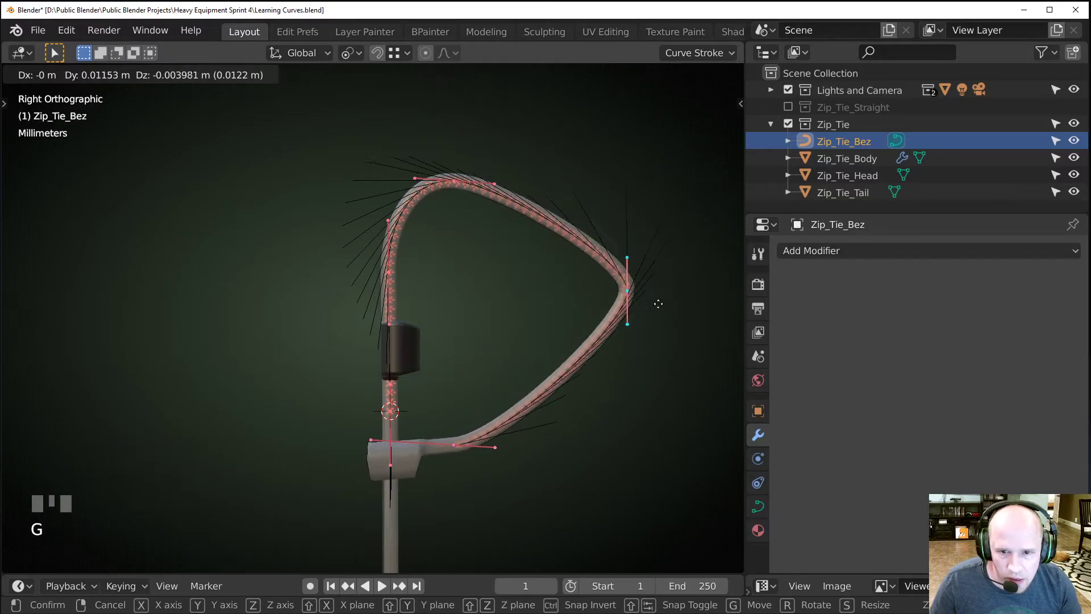
{"action": "left_click", "coordinate": [553, 231]}
{"action": "key", "text": "s"}
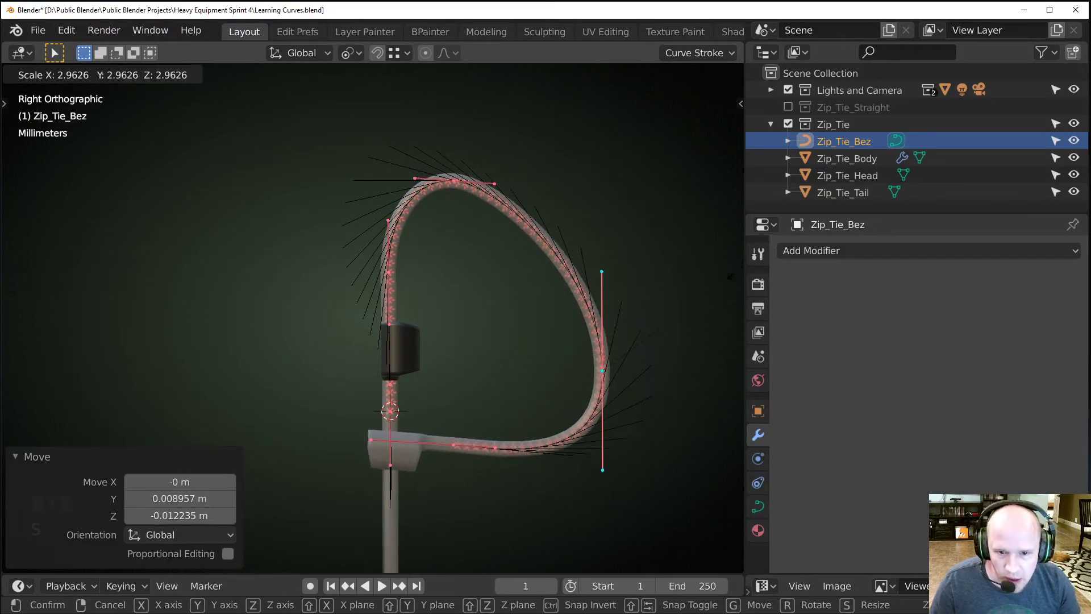
{"action": "left_click", "coordinate": [488, 194]}
Lengthen the handles of the loop's top control point and scale those of the upper straight-side point by 1.195.
{"action": "left_click", "coordinate": [493, 209]}
{"action": "key", "text": "s"}
{"action": "left_click", "coordinate": [428, 257]}
{"action": "key", "text": "s"}
{"action": "left_click", "coordinate": [405, 307]}
Hide Zip_Tie_Head and Zip_Tie_Tail, and examine where the strap passes through the body's capped head.
{"action": "middle_click_drag", "start_coordinate": [405, 307], "coordinate": [386, 321]}
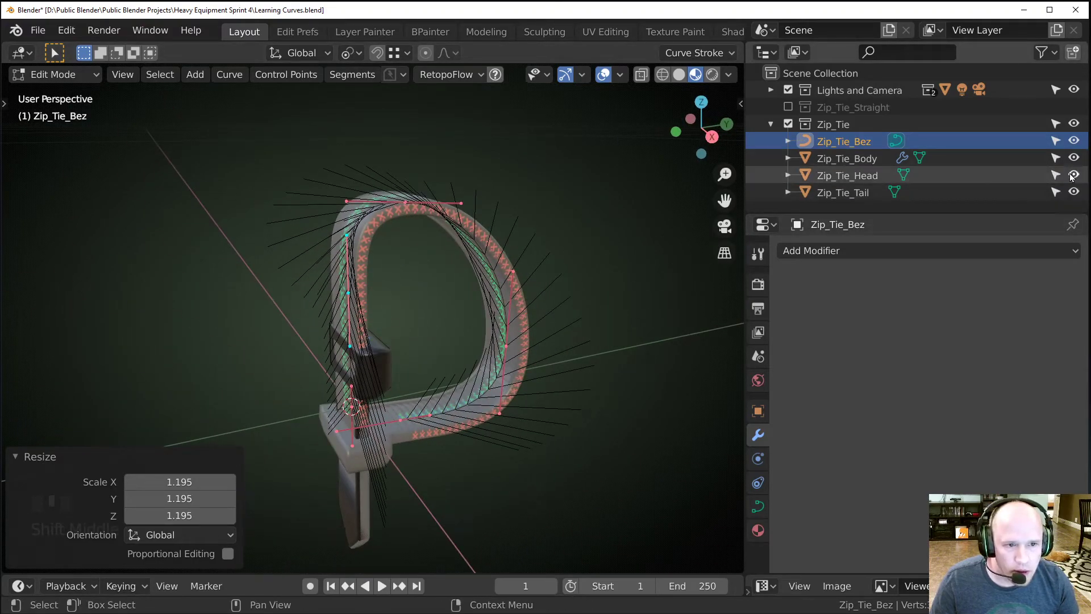
{"action": "left_click_drag", "start_coordinate": [1074, 174], "coordinate": [1073, 191]}
{"action": "scroll", "coordinate": [405, 293], "scroll_direction": "up", "scroll_amount": 5}
{"action": "scroll", "coordinate": [405, 293], "scroll_direction": "down", "scroll_amount": 4}
{"action": "middle_click_drag", "start_coordinate": [405, 292], "coordinate": [398, 341]}
{"action": "scroll", "coordinate": [375, 272], "scroll_direction": "up", "scroll_amount": 4}
{"action": "middle_click_drag", "start_coordinate": [398, 341], "coordinate": [428, 297]}
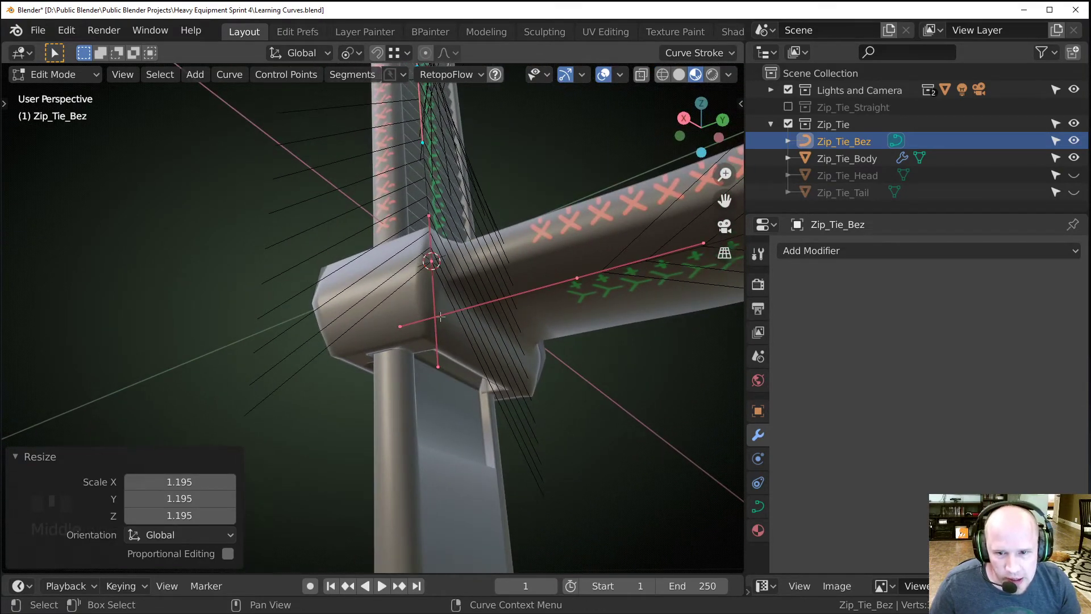
{"action": "scroll", "coordinate": [528, 289], "scroll_direction": "down", "scroll_amount": 1}
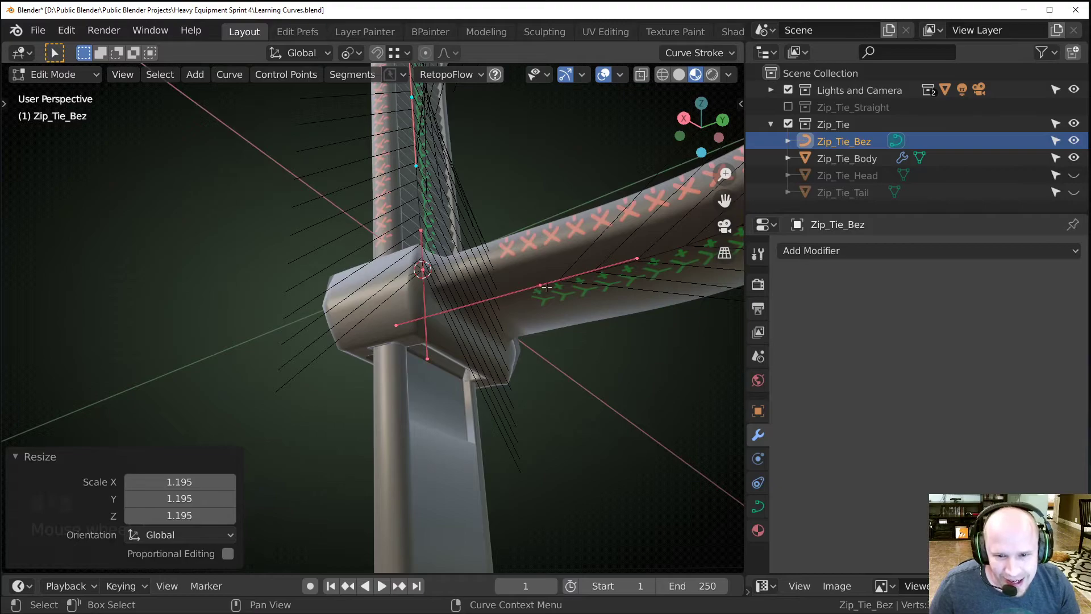
{"action": "scroll", "coordinate": [546, 287], "scroll_direction": "down", "scroll_amount": 2}
Rescale the handles of the loop's outer control point to shift the capped head relative to the strap.
{"action": "left_click", "coordinate": [661, 149]}
{"action": "middle_click_drag", "start_coordinate": [409, 330], "coordinate": [341, 385], "text": "shift"}
{"action": "scroll", "coordinate": [431, 368], "scroll_direction": "up", "scroll_amount": 3}
{"action": "scroll", "coordinate": [466, 386], "scroll_direction": "up", "scroll_amount": 2}
{"action": "scroll", "coordinate": [341, 385], "scroll_direction": "up", "scroll_amount": 2}
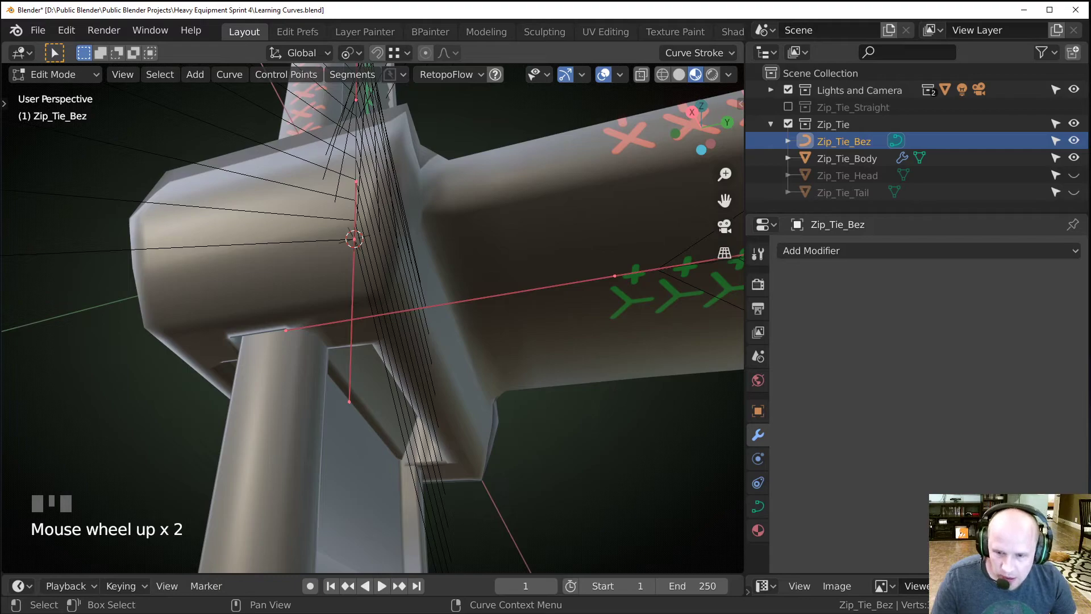
{"action": "key", "text": "s"}
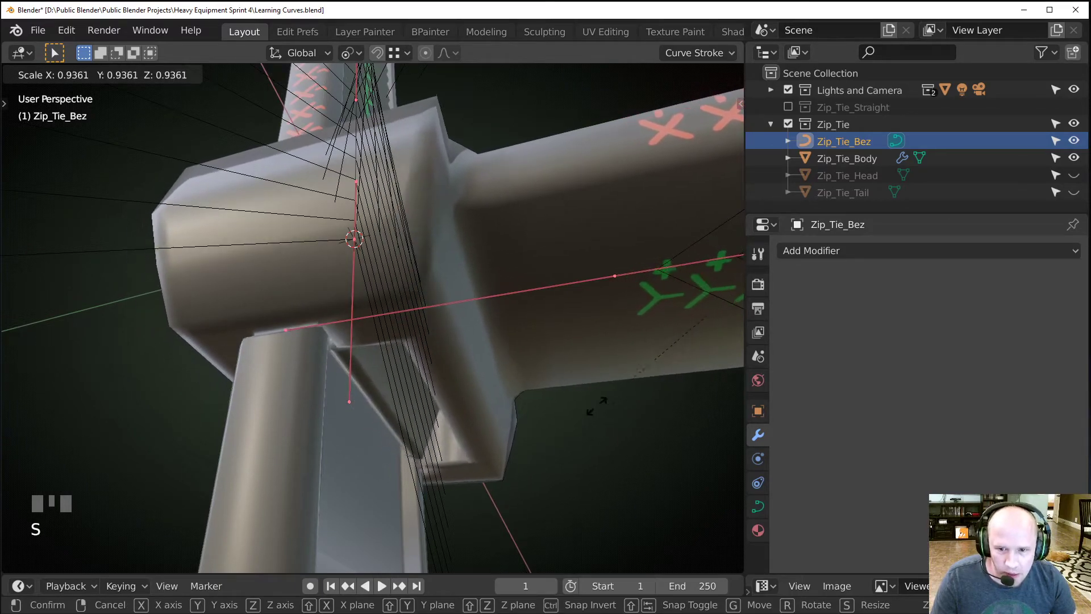
{"action": "left_click", "coordinate": [427, 338]}
Select all Zip_Tie_Bez control points except the start point and move them about 0.0089 m up along Z.
{"action": "scroll", "coordinate": [428, 339], "scroll_direction": "down", "scroll_amount": 3}
{"action": "middle_click_drag", "start_coordinate": [428, 339], "coordinate": [555, 363], "text": "shift"}
{"action": "scroll", "coordinate": [392, 352], "scroll_direction": "down", "scroll_amount": 6}
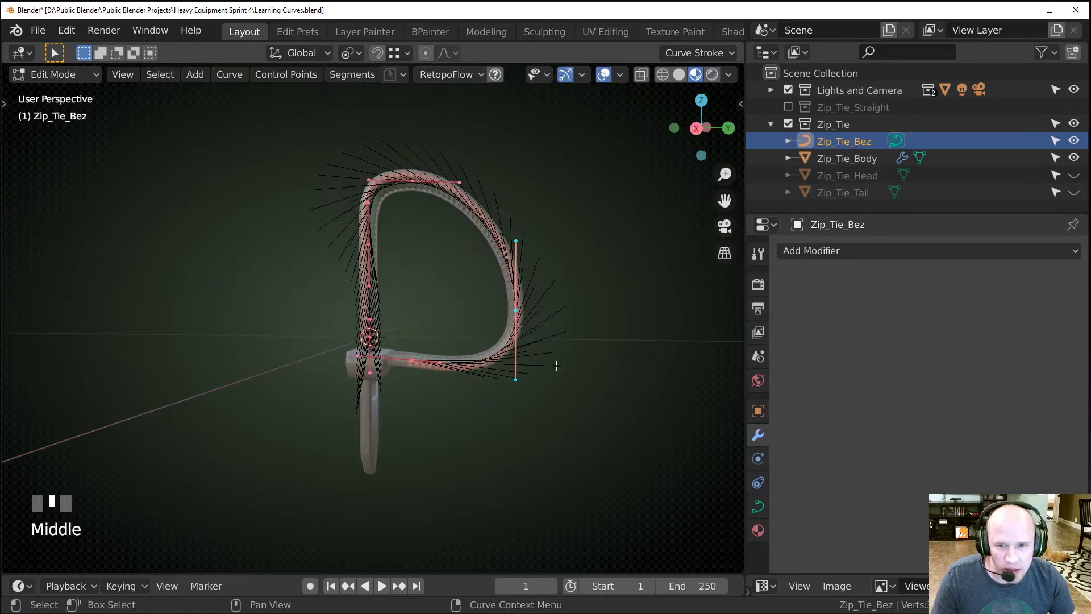
{"action": "left_click_drag", "start_coordinate": [555, 363], "coordinate": [404, 135]}
{"action": "middle_click_drag", "start_coordinate": [390, 155], "coordinate": [389, 155]}
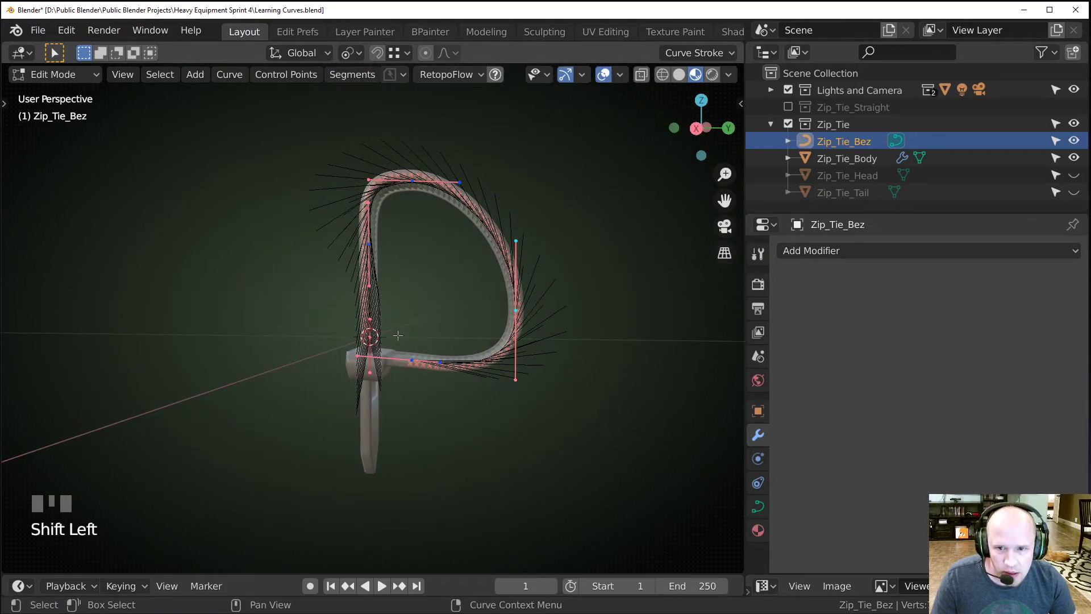
{"action": "scroll", "coordinate": [397, 331], "scroll_direction": "up", "scroll_amount": 6}
{"action": "middle_click_drag", "start_coordinate": [397, 331], "coordinate": [355, 257], "text": "shift"}
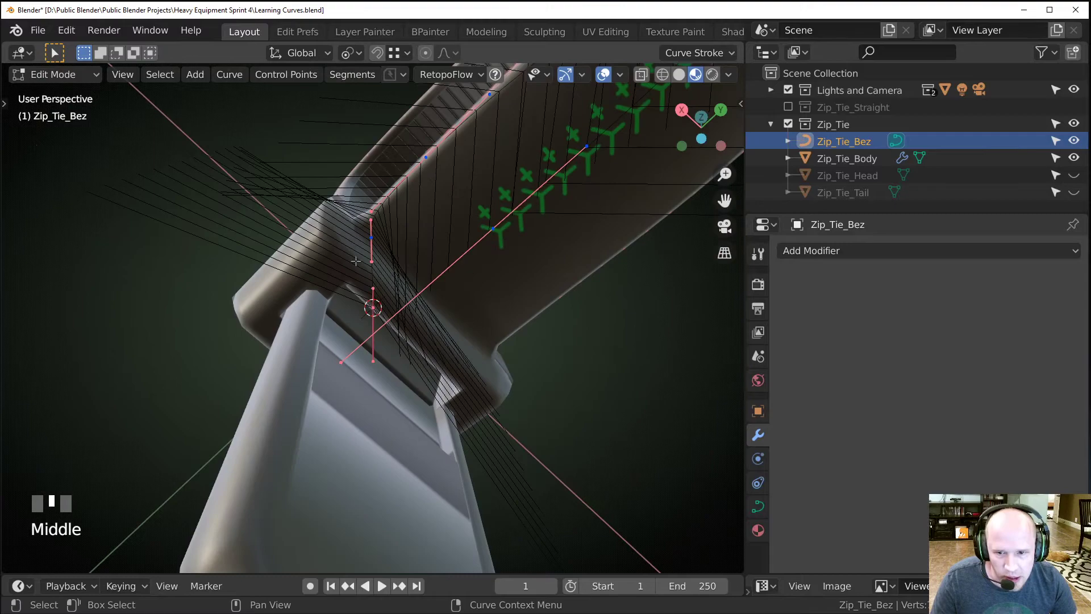
{"action": "key", "text": "g"}
{"action": "middle_click_drag", "start_coordinate": [424, 307], "coordinate": [415, 256]}
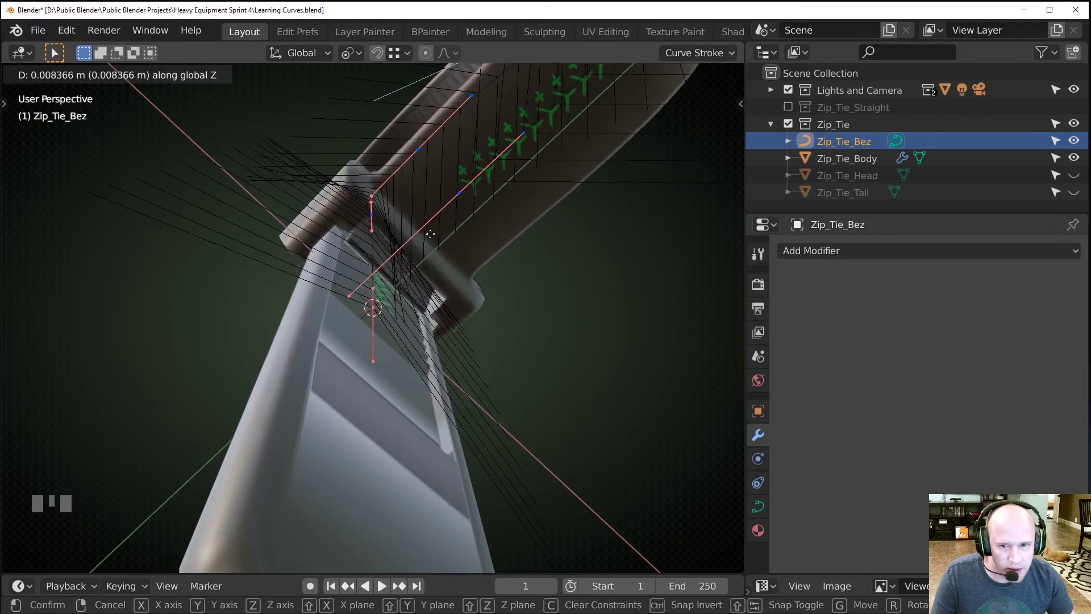
{"action": "left_click", "coordinate": [430, 233]}
Fine-tune the selected loop control points with a further move of about 0.0006 m along Z.
{"action": "mouse_move", "coordinate": [430, 233]}
{"action": "middle_mouse_down"}
{"action": "mouse_move", "coordinate": [429, 295]}
{"action": "mouse_move", "coordinate": [423, 234]}
{"action": "middle_mouse_up"}
{"action": "scroll", "coordinate": [428, 296], "scroll_direction": "up", "scroll_amount": 2}
{"action": "middle_click_drag", "start_coordinate": [424, 233], "coordinate": [393, 349], "text": "shift"}
{"action": "key", "text": "g"}
{"action": "key", "text": "z"}
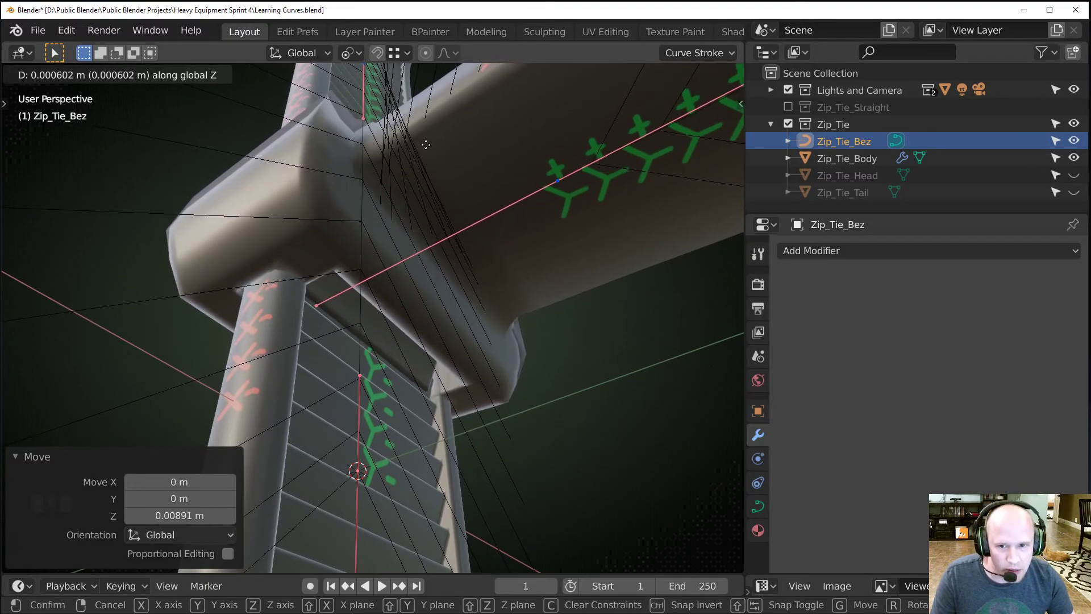
{"action": "left_click", "coordinate": [379, 253]}
Finish editing the curve, select Zip_Tie_Body and examine the tightened loop from several angles.
{"action": "scroll", "coordinate": [380, 253], "scroll_direction": "down", "scroll_amount": 5}
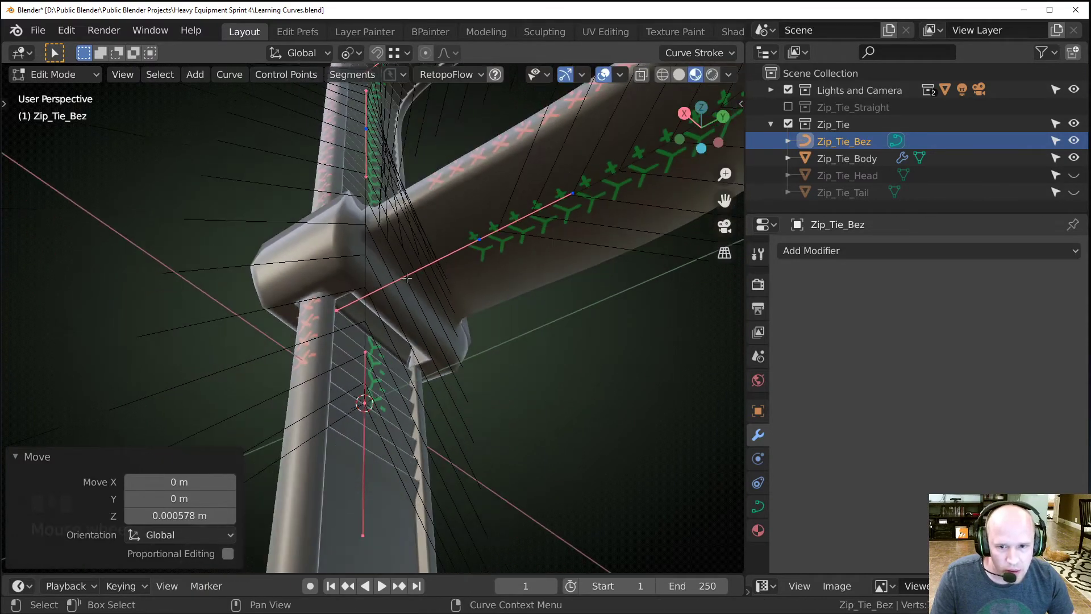
{"action": "middle_click_drag", "start_coordinate": [380, 252], "coordinate": [425, 330]}
{"action": "scroll", "coordinate": [425, 329], "scroll_direction": "up", "scroll_amount": 4}
{"action": "middle_click_drag", "start_coordinate": [417, 346], "coordinate": [560, 407], "text": "shift"}
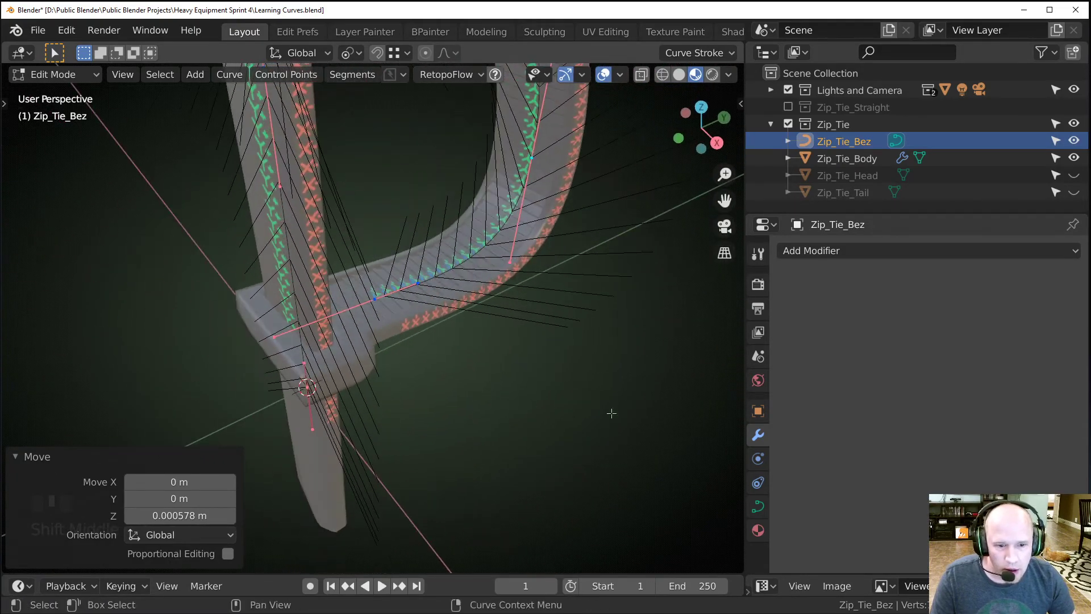
{"action": "key", "text": "Tab"}
{"action": "left_click", "coordinate": [362, 357]}
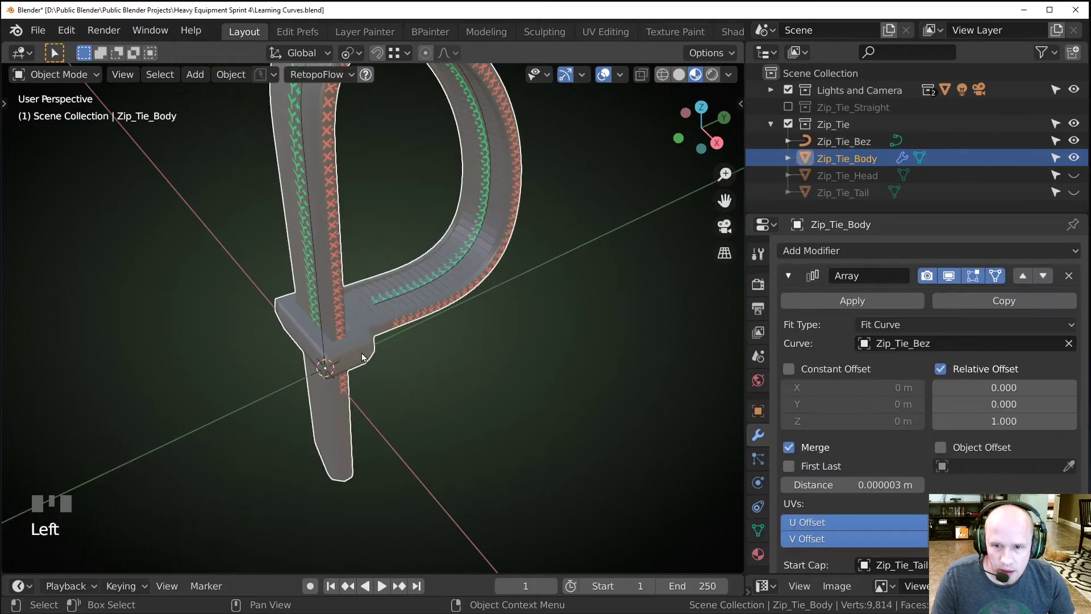
{"action": "middle_click_drag", "start_coordinate": [493, 435], "coordinate": [475, 397], "text": "shift"}
{"action": "scroll", "coordinate": [492, 354], "scroll_direction": "down", "scroll_amount": 3}
{"action": "scroll", "coordinate": [492, 353], "scroll_direction": "down", "scroll_amount": 2}
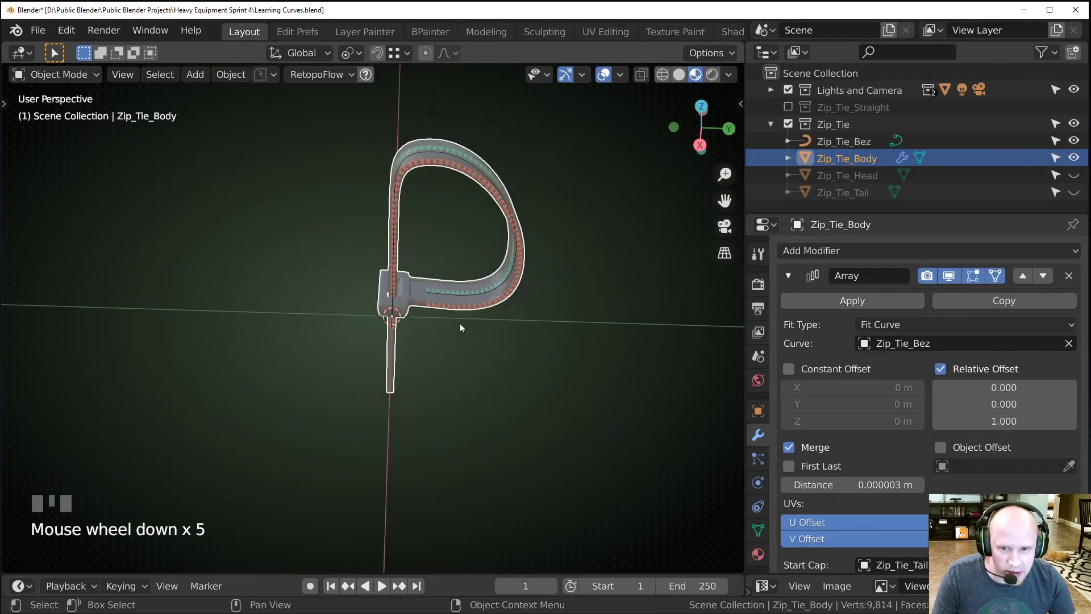
{"action": "middle_click_drag", "start_coordinate": [463, 323], "coordinate": [380, 376]}
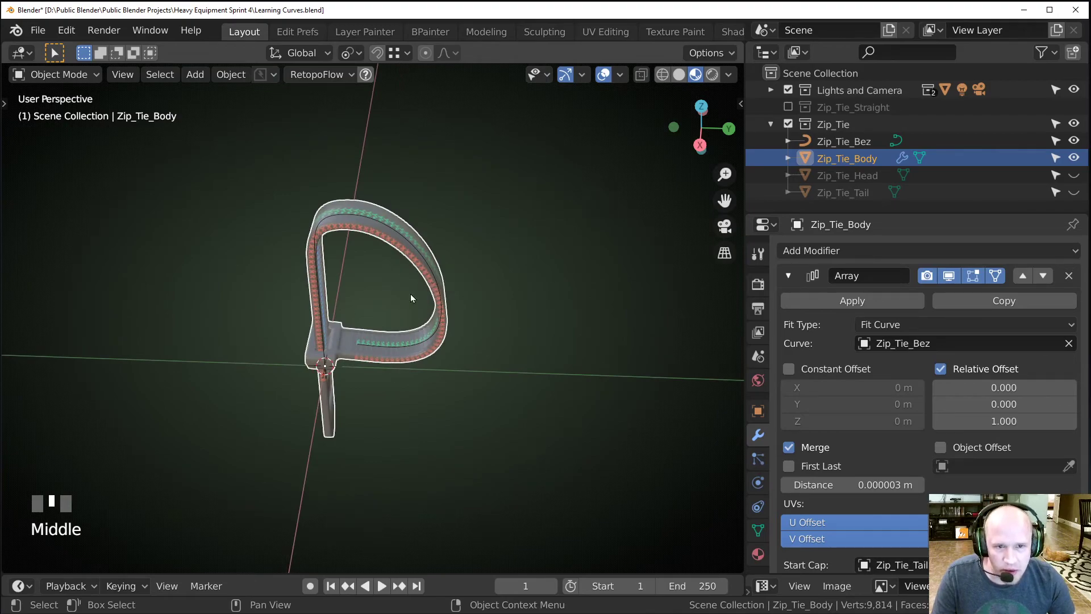
Unhide the Cube in the Lights and Camera collection to compare its size with the zip tie, and hide it again.
{"action": "left_click", "coordinate": [770, 89]}
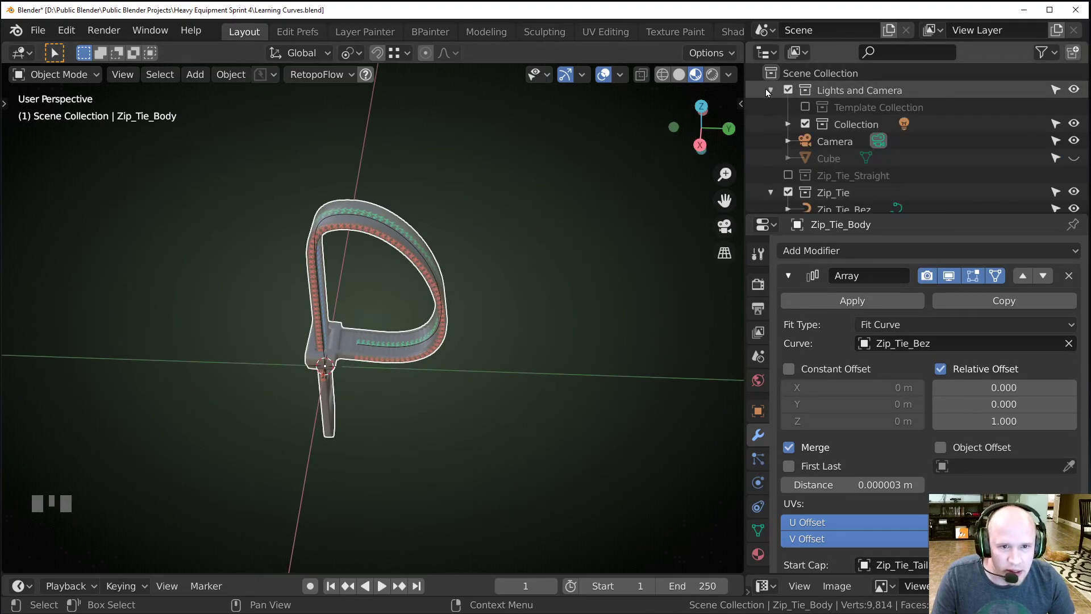
{"action": "left_click", "coordinate": [1074, 158]}
{"action": "scroll", "coordinate": [475, 253], "scroll_direction": "down", "scroll_amount": 20}
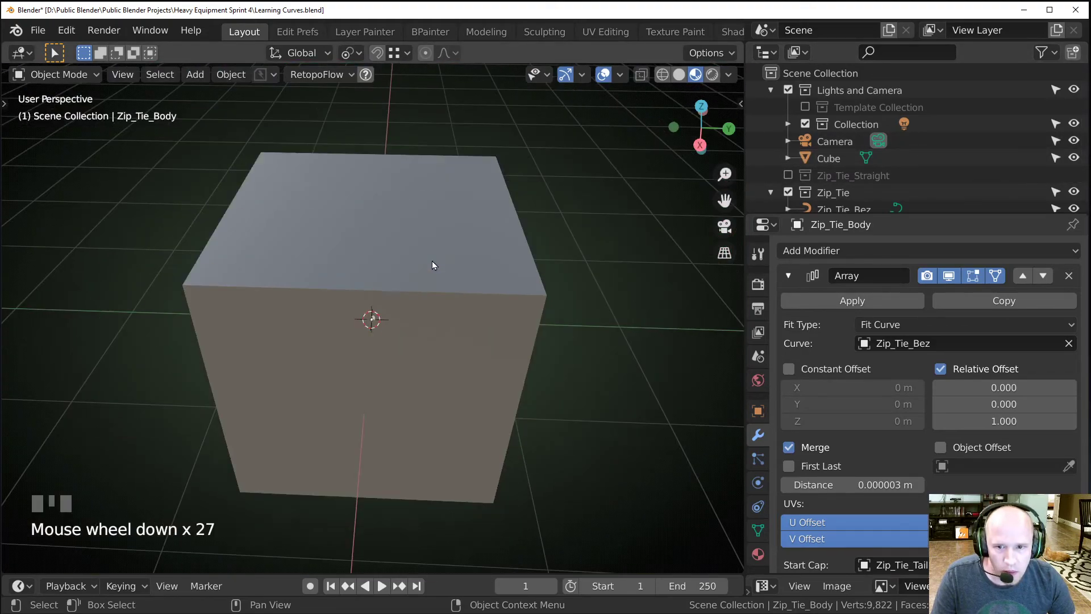
{"action": "scroll", "coordinate": [342, 357], "scroll_direction": "up", "scroll_amount": 2}
{"action": "middle_click_drag", "start_coordinate": [285, 366], "coordinate": [221, 323], "text": "shift"}
{"action": "scroll", "coordinate": [344, 387], "scroll_direction": "up", "scroll_amount": 3}
{"action": "middle_click_drag", "start_coordinate": [345, 386], "coordinate": [321, 386], "text": "shift"}
{"action": "mouse_move", "coordinate": [369, 350]}
{"action": "middle_mouse_down", "text": "shift"}
{"action": "mouse_move", "coordinate": [434, 359]}
{"action": "mouse_move", "coordinate": [363, 356]}
{"action": "middle_mouse_up", "text": "shift"}
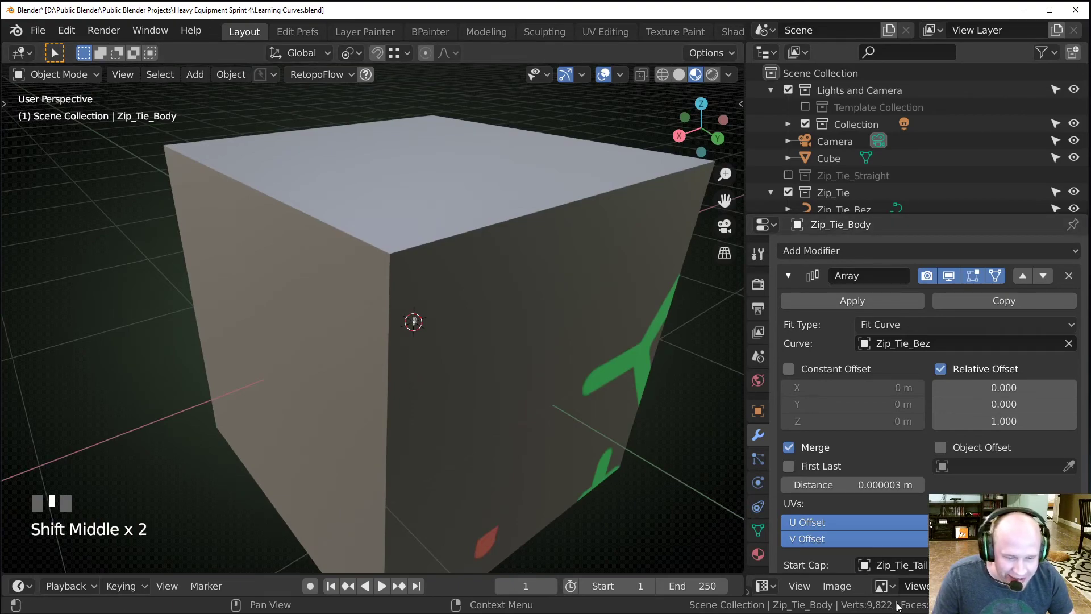
{"action": "mouse_move", "coordinate": [421, 347]}
{"action": "middle_mouse_down", "text": "shift"}
{"action": "mouse_move", "coordinate": [492, 346]}
{"action": "mouse_move", "coordinate": [422, 345]}
{"action": "middle_mouse_up", "text": "shift"}
{"action": "scroll", "coordinate": [478, 367], "scroll_direction": "up", "scroll_amount": 1}
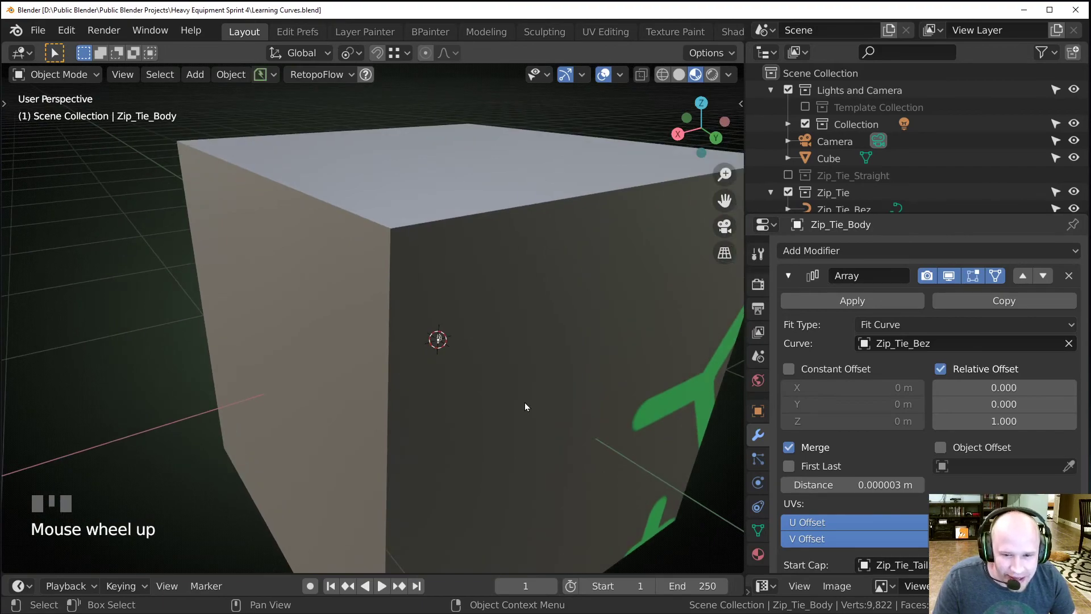
{"action": "left_click", "coordinate": [416, 432]}
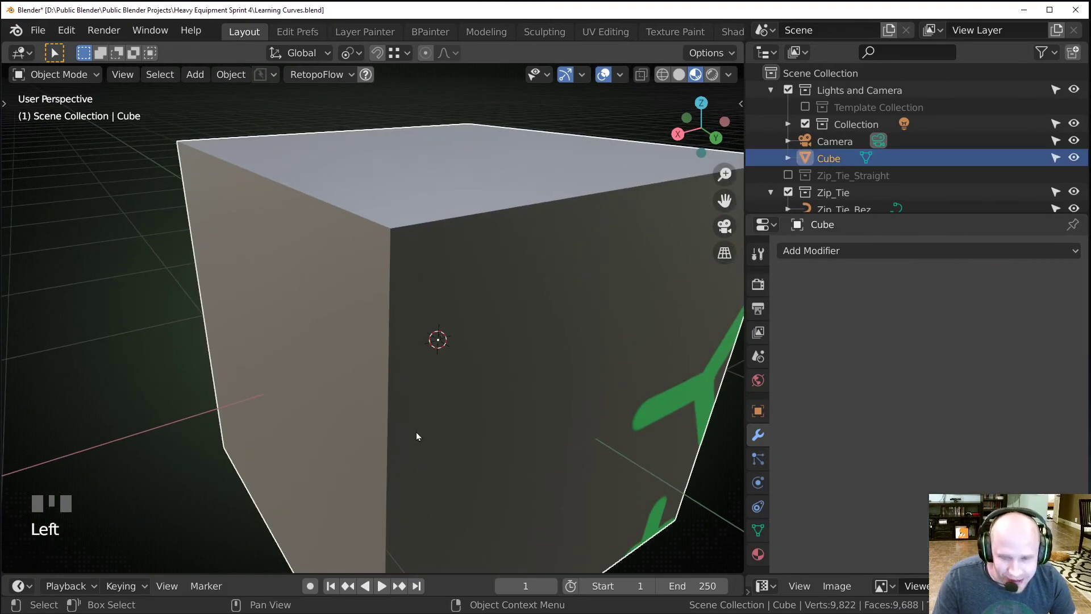
{"action": "key", "text": "h"}
Frame Zip_Tie_Body in the viewport and examine its reshaped loop and repeated segments up close.
{"action": "scroll", "coordinate": [417, 432], "scroll_direction": "up", "scroll_amount": 1}
{"action": "left_click", "coordinate": [827, 192]}
{"action": "scroll", "coordinate": [827, 192], "scroll_direction": "down", "scroll_amount": 1}
{"action": "left_click", "coordinate": [827, 195]}
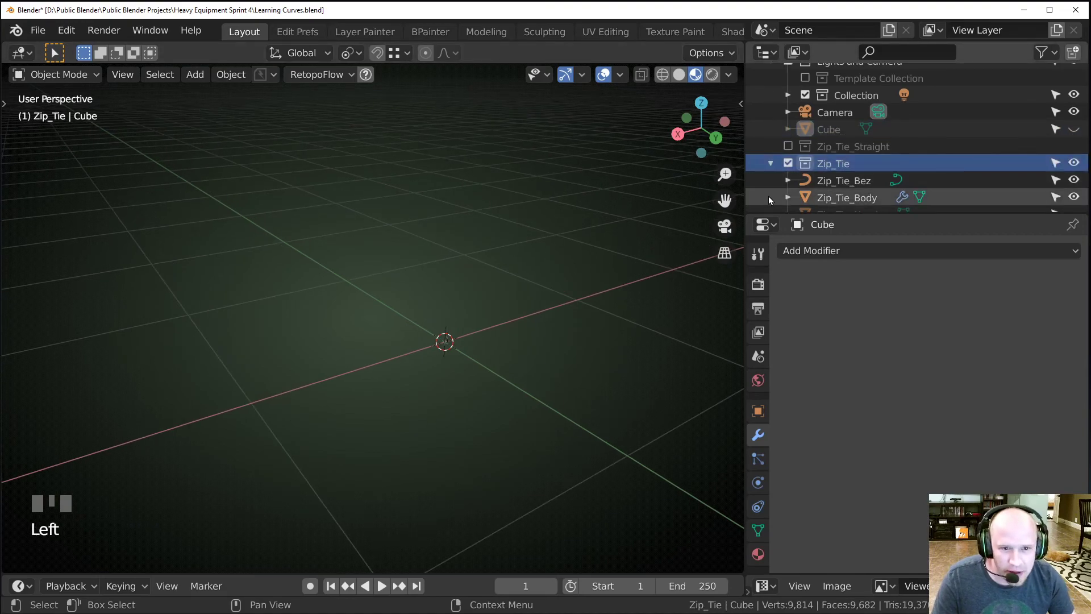
{"action": "key", "text": "KP_Decimal"}
{"action": "middle_click_drag", "start_coordinate": [390, 342], "coordinate": [146, 358], "text": "shift"}
{"action": "scroll", "coordinate": [265, 322], "scroll_direction": "up", "scroll_amount": 2}
{"action": "scroll", "coordinate": [227, 330], "scroll_direction": "up", "scroll_amount": 1}
{"action": "middle_click_drag", "start_coordinate": [227, 329], "coordinate": [284, 413], "text": "shift"}
{"action": "scroll", "coordinate": [341, 291], "scroll_direction": "down", "scroll_amount": 2}
{"action": "scroll", "coordinate": [401, 423], "scroll_direction": "up", "scroll_amount": 2}
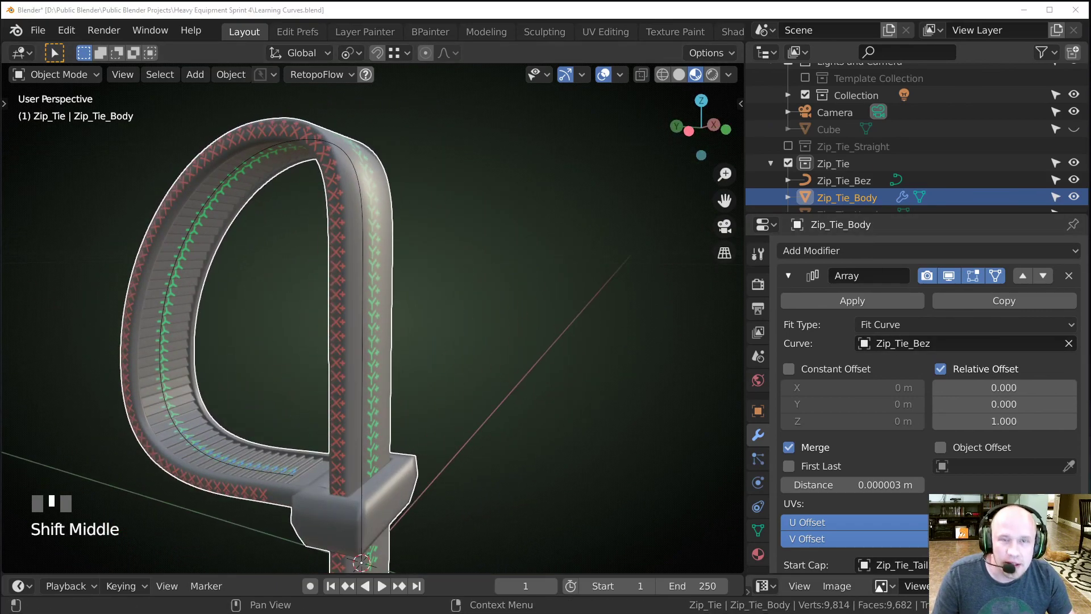